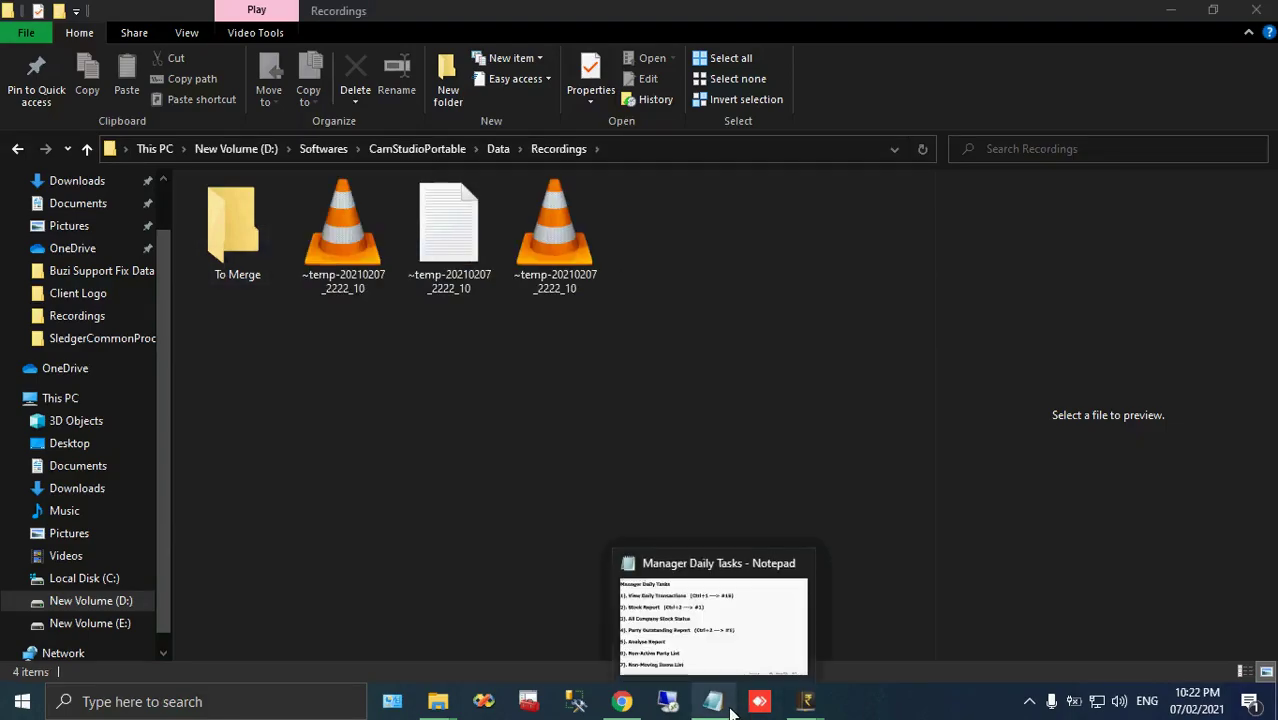
Bring the Manager Daily Tasks checklist forward and highlight its title and seven tasks to review them
{"action": "left_click", "coordinate": [731, 712]}
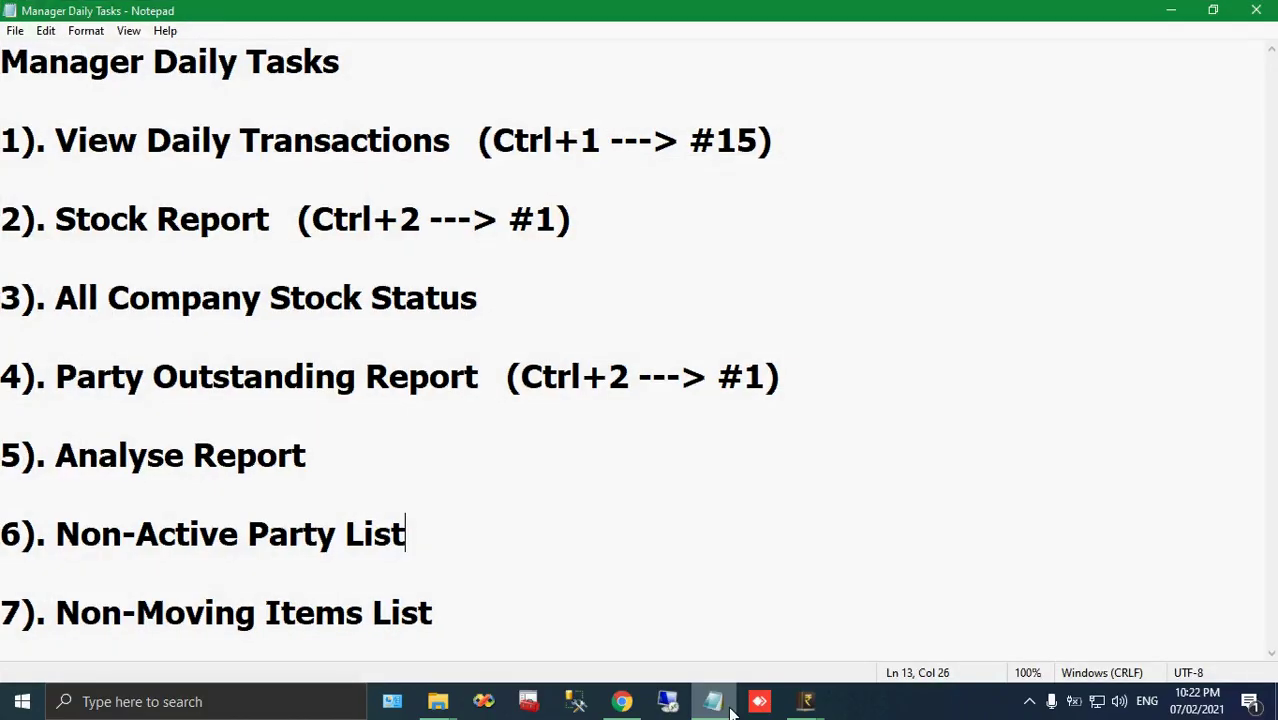
{"action": "left_click", "coordinate": [381, 64]}
{"action": "left_click_drag", "start_coordinate": [381, 64], "coordinate": [8, 60]}
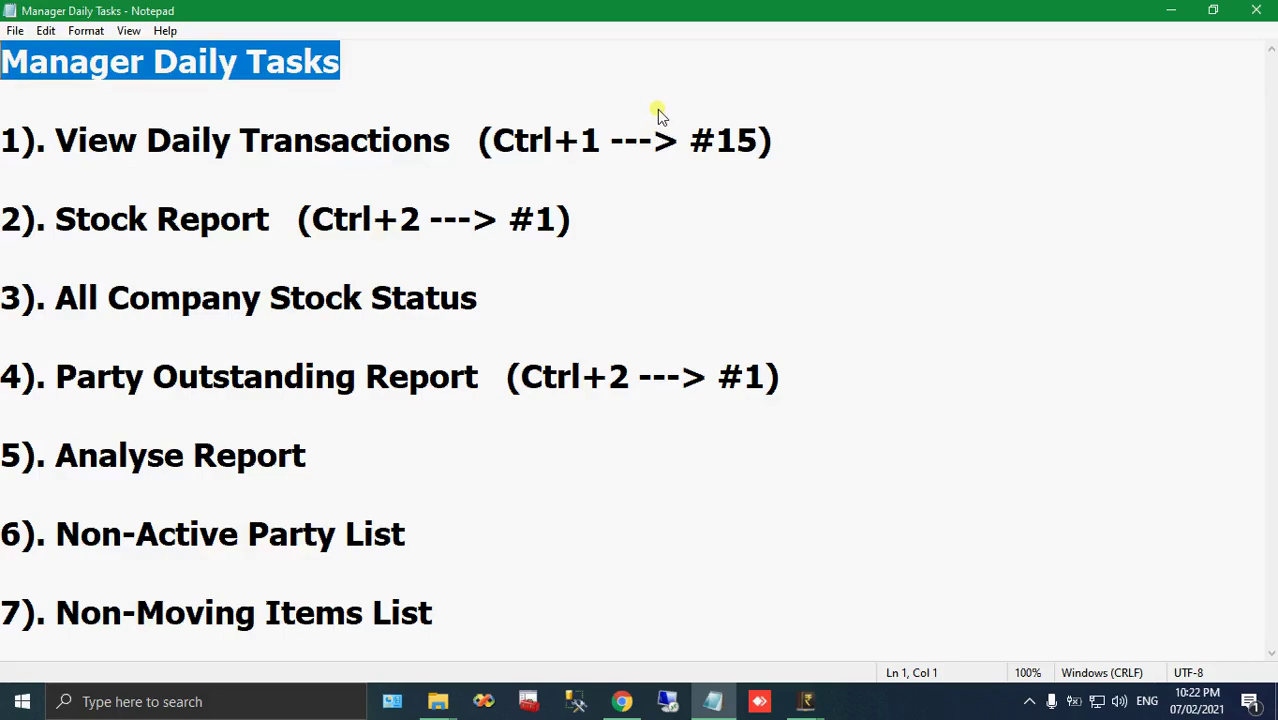
{"action": "left_click", "coordinate": [619, 103]}
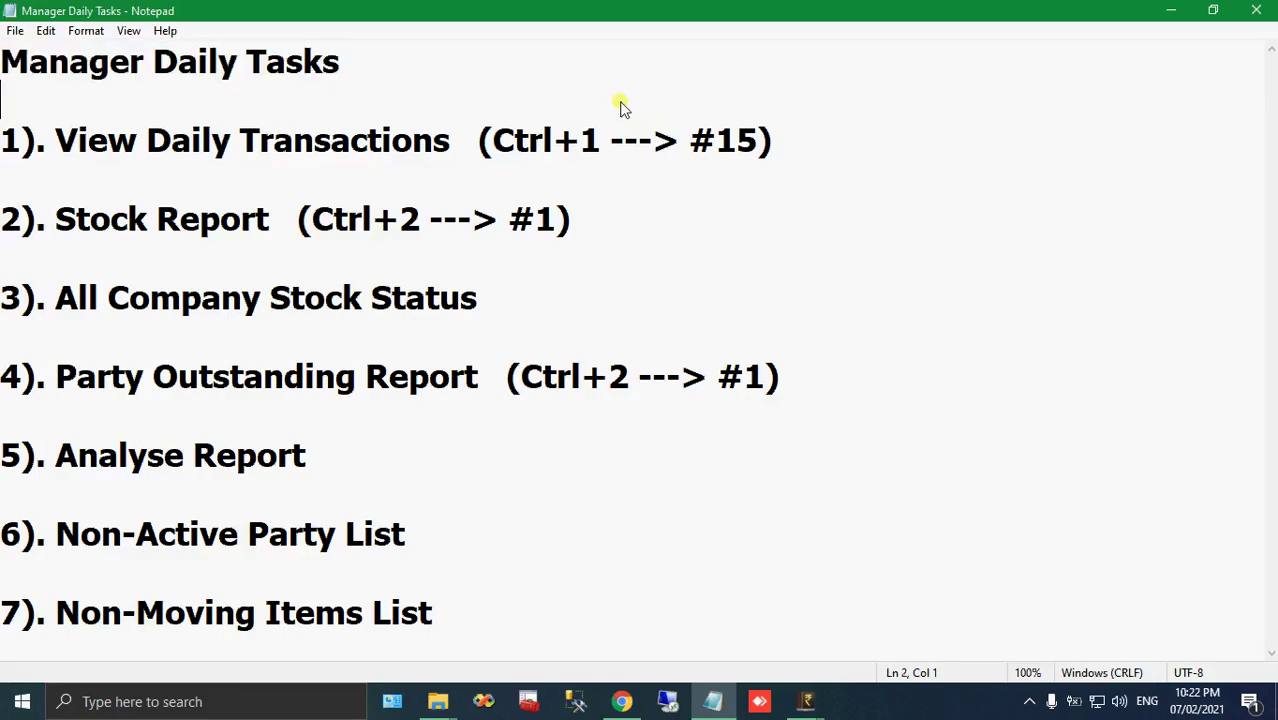
{"action": "left_click_drag", "start_coordinate": [450, 108], "coordinate": [633, 539]}
{"action": "left_click", "coordinate": [647, 192]}
{"action": "left_click_drag", "start_coordinate": [153, 62], "coordinate": [3, 58]}
{"action": "left_click_drag", "start_coordinate": [371, 108], "coordinate": [478, 652]}
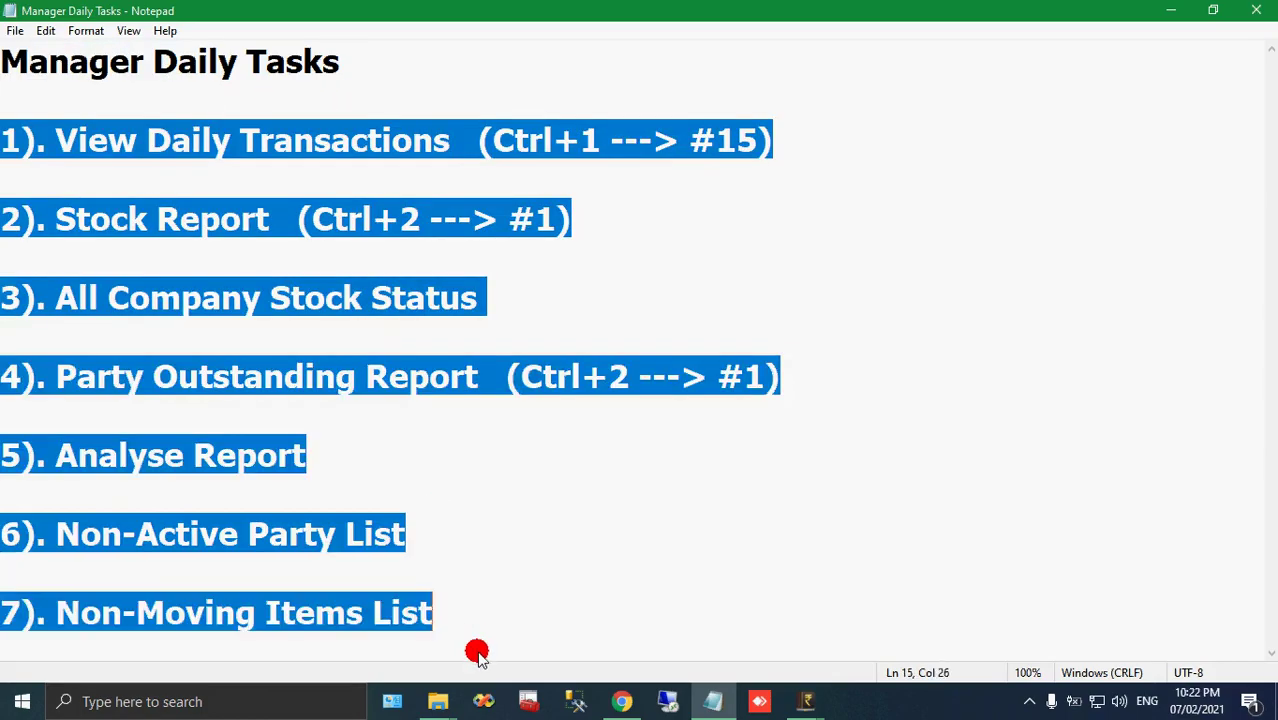
{"action": "left_click", "coordinate": [619, 512]}
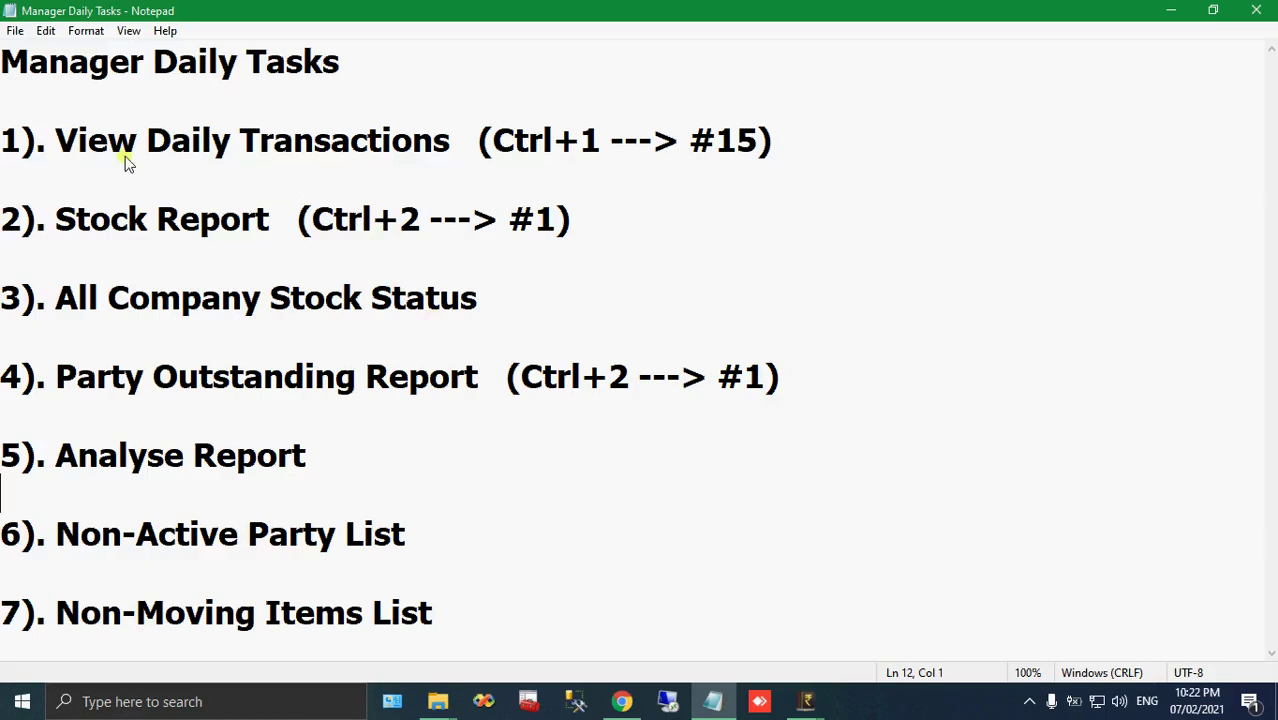
{"action": "left_click_drag", "start_coordinate": [80, 91], "coordinate": [89, 185]}
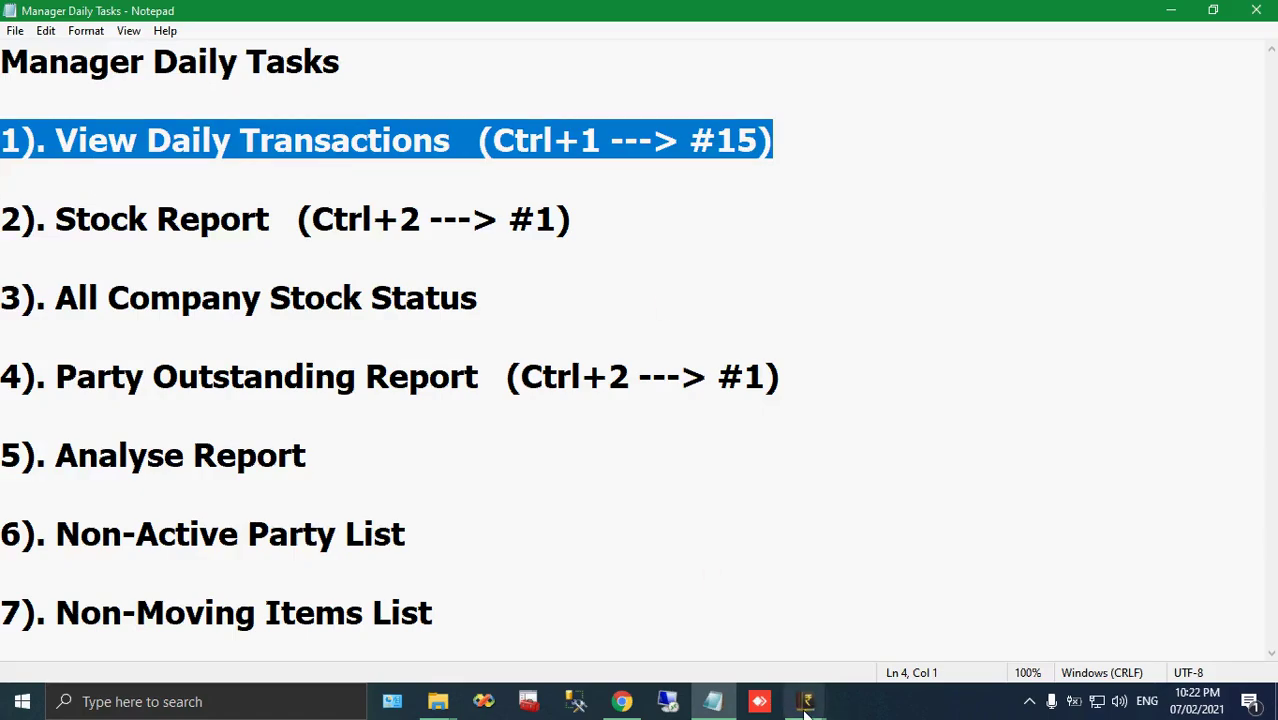
{"action": "left_click", "coordinate": [634, 608]}
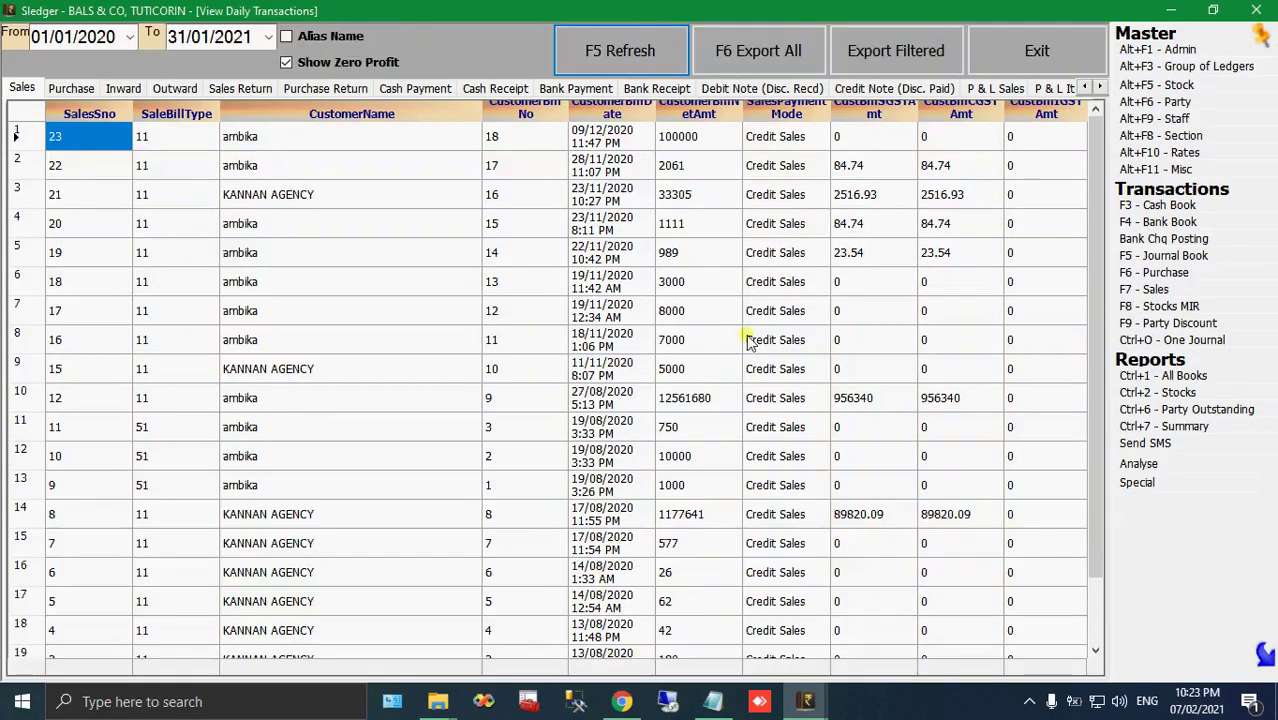
{"action": "left_click", "coordinate": [1180, 377]}
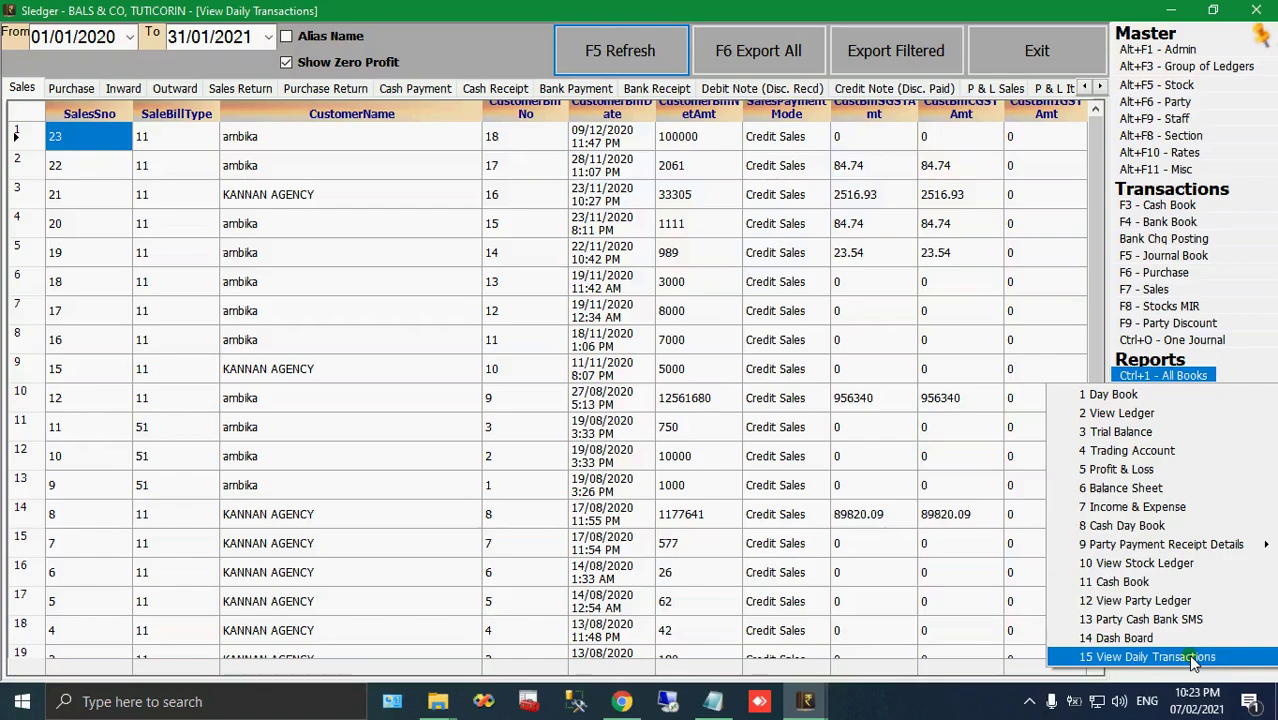
{"action": "left_click", "coordinate": [1075, 657]}
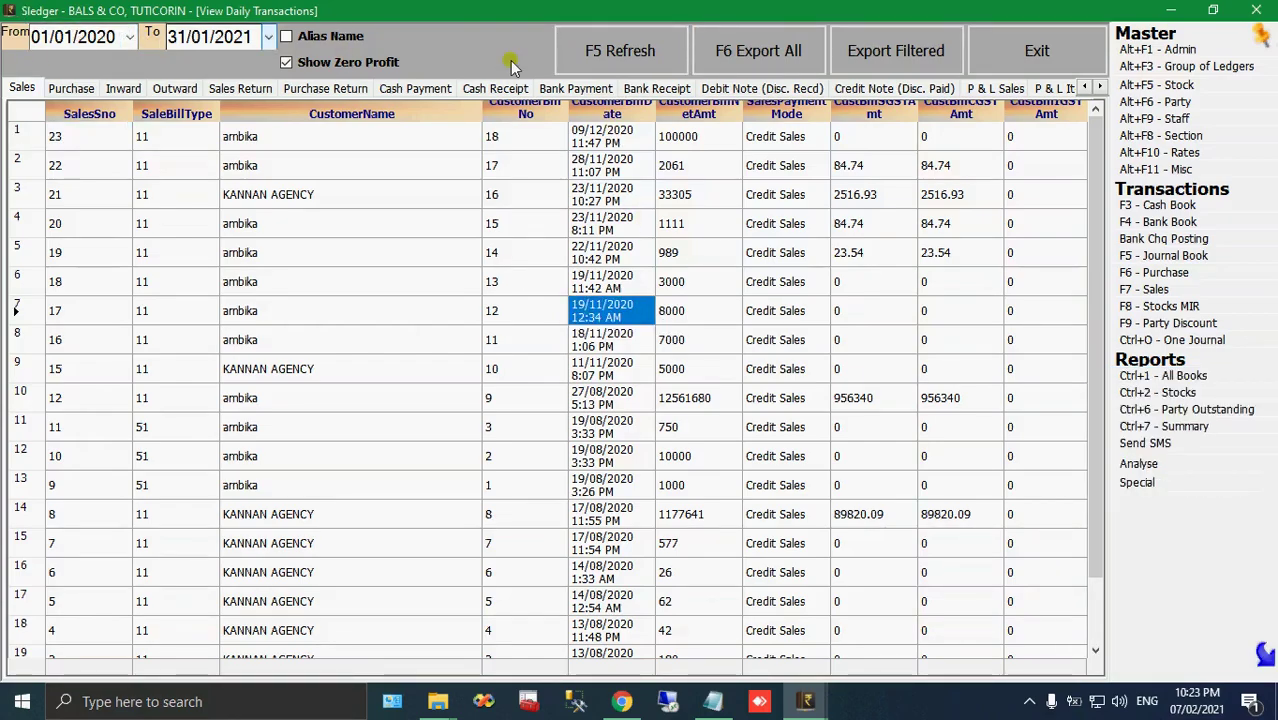
{"action": "left_click", "coordinate": [278, 222]}
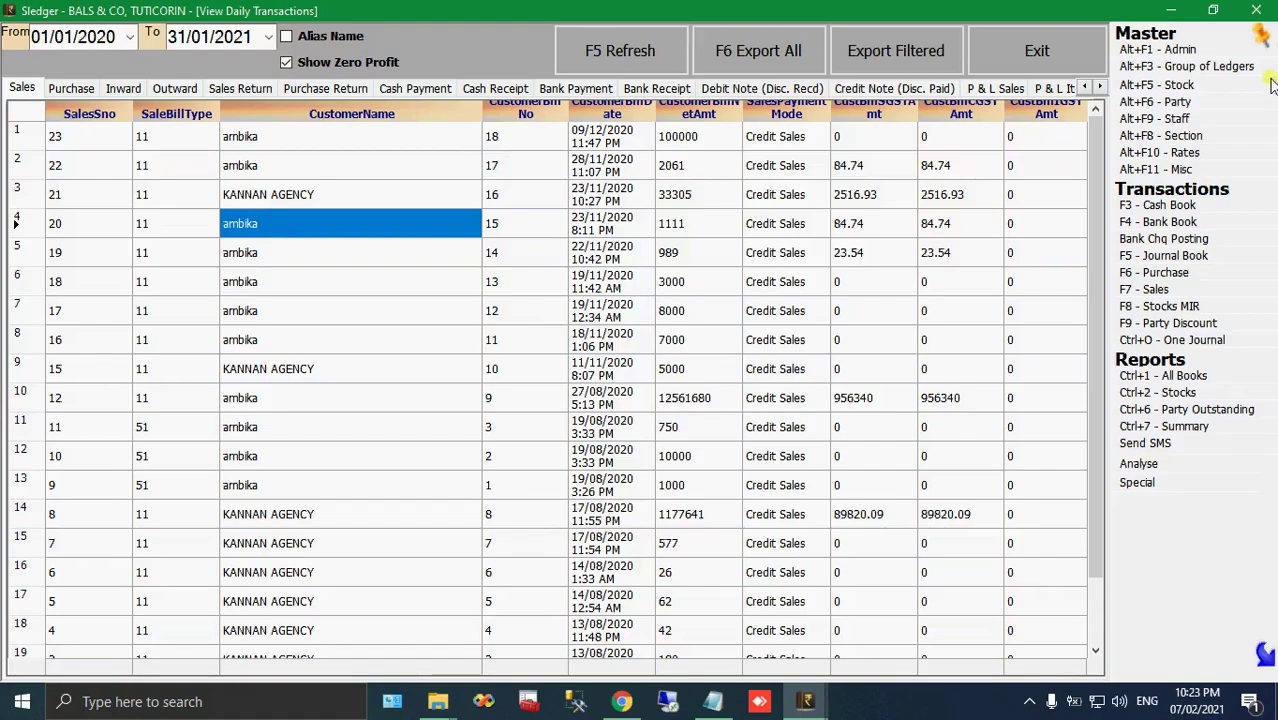
{"action": "left_click", "coordinate": [703, 167]}
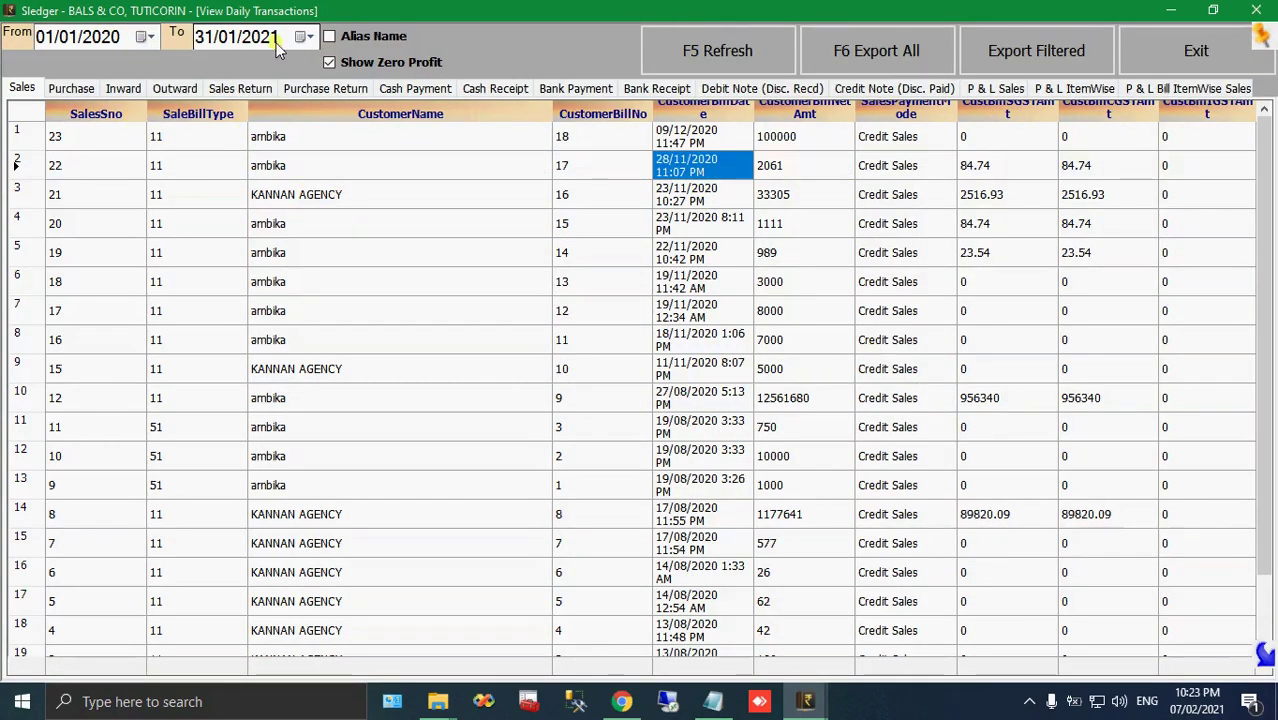
{"action": "left_click", "coordinate": [77, 87]}
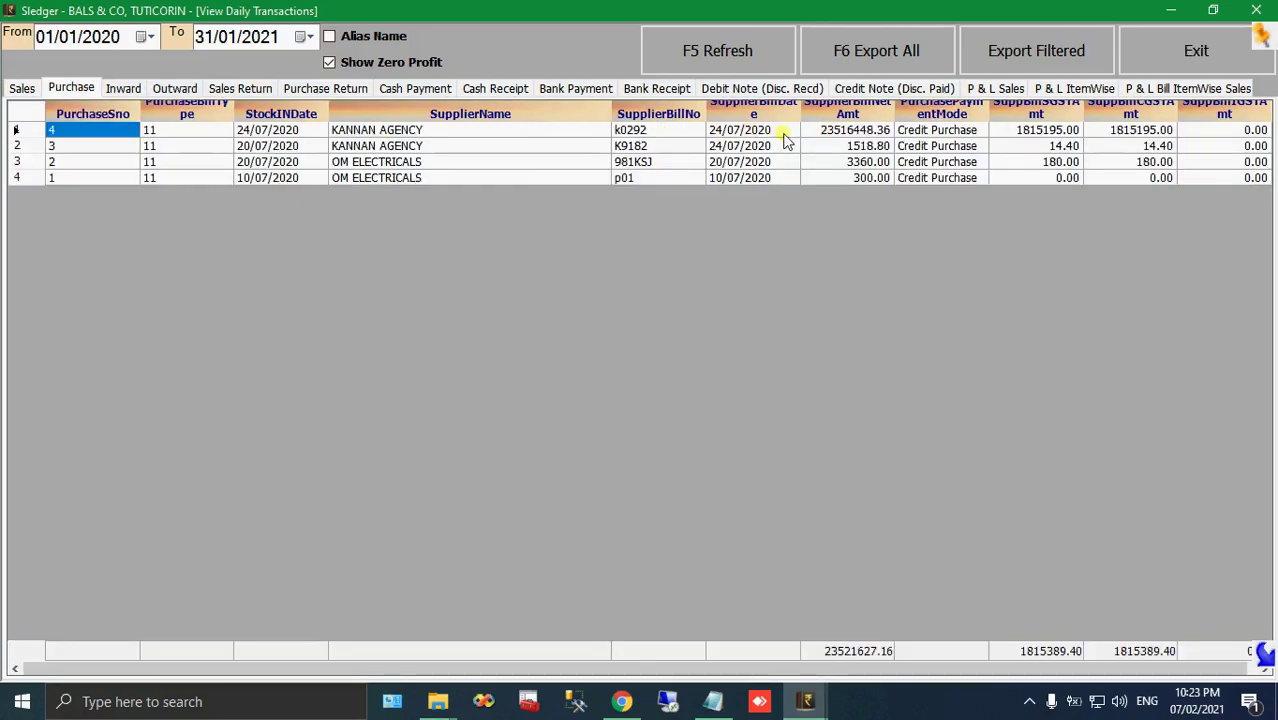
{"action": "left_click", "coordinate": [828, 162]}
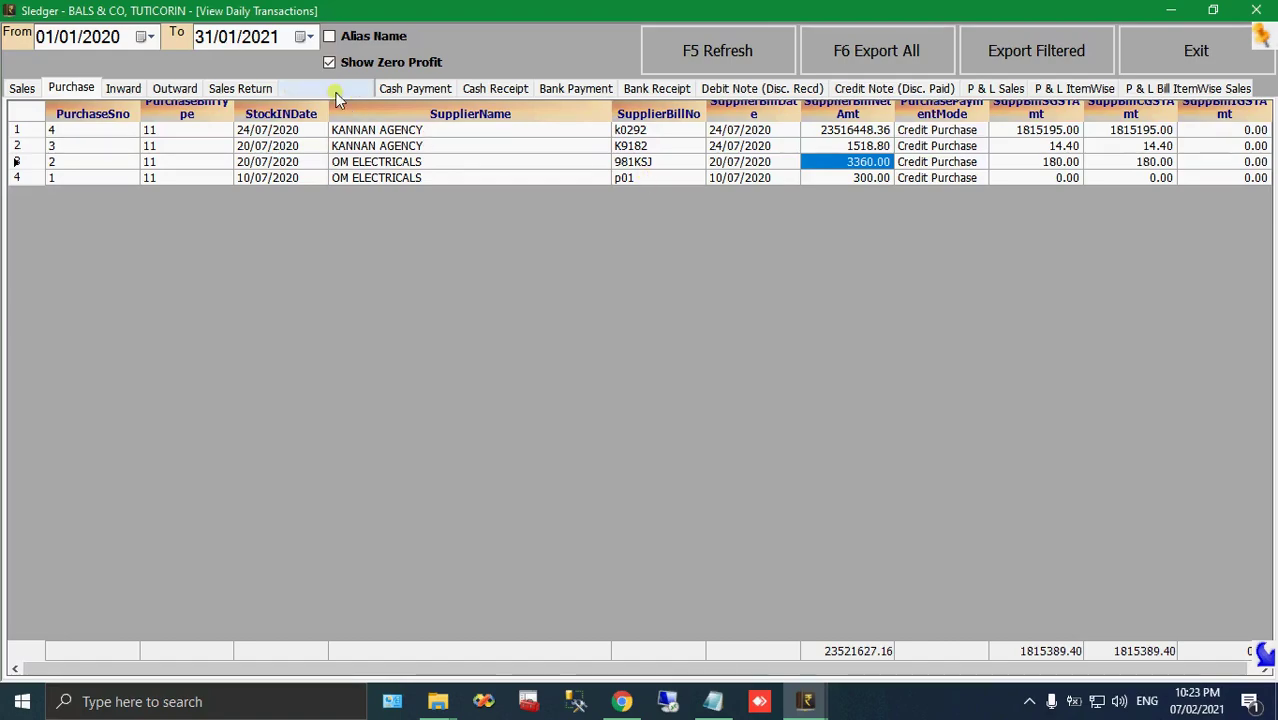
{"action": "left_click", "coordinate": [123, 88]}
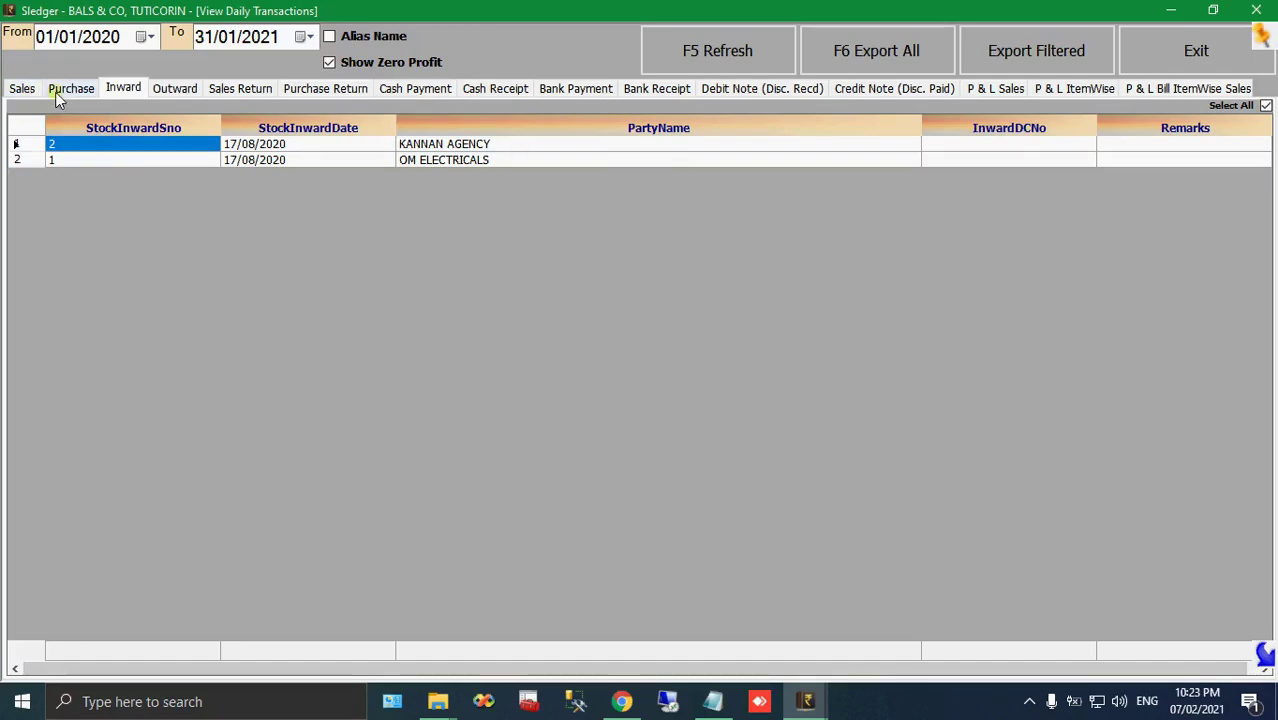
{"action": "left_click", "coordinate": [14, 90]}
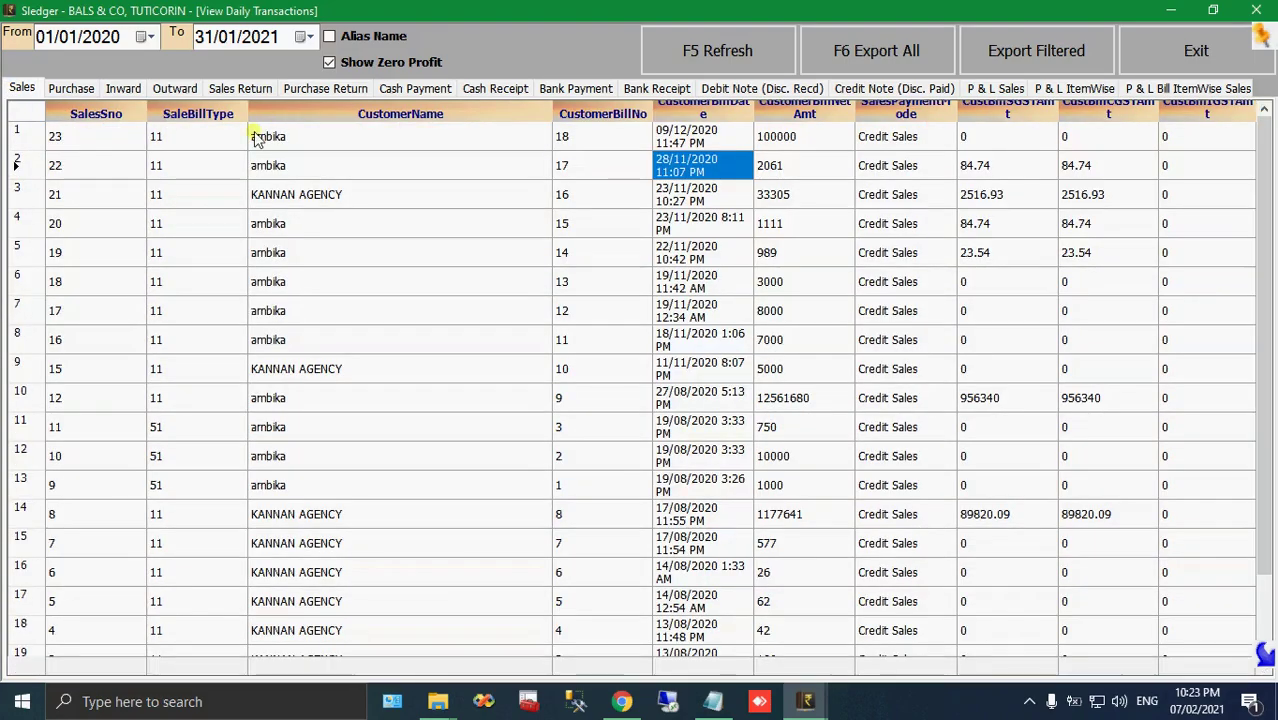
{"action": "left_click", "coordinate": [720, 258]}
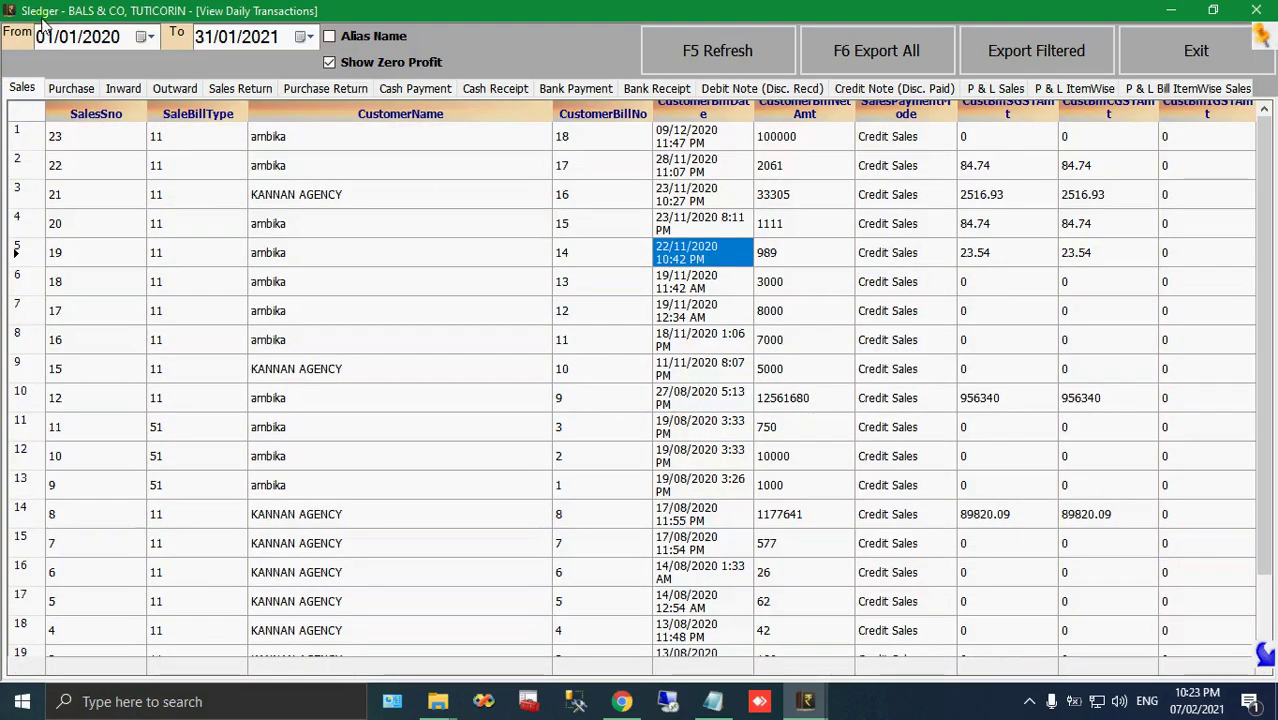
{"action": "left_click", "coordinate": [713, 701]}
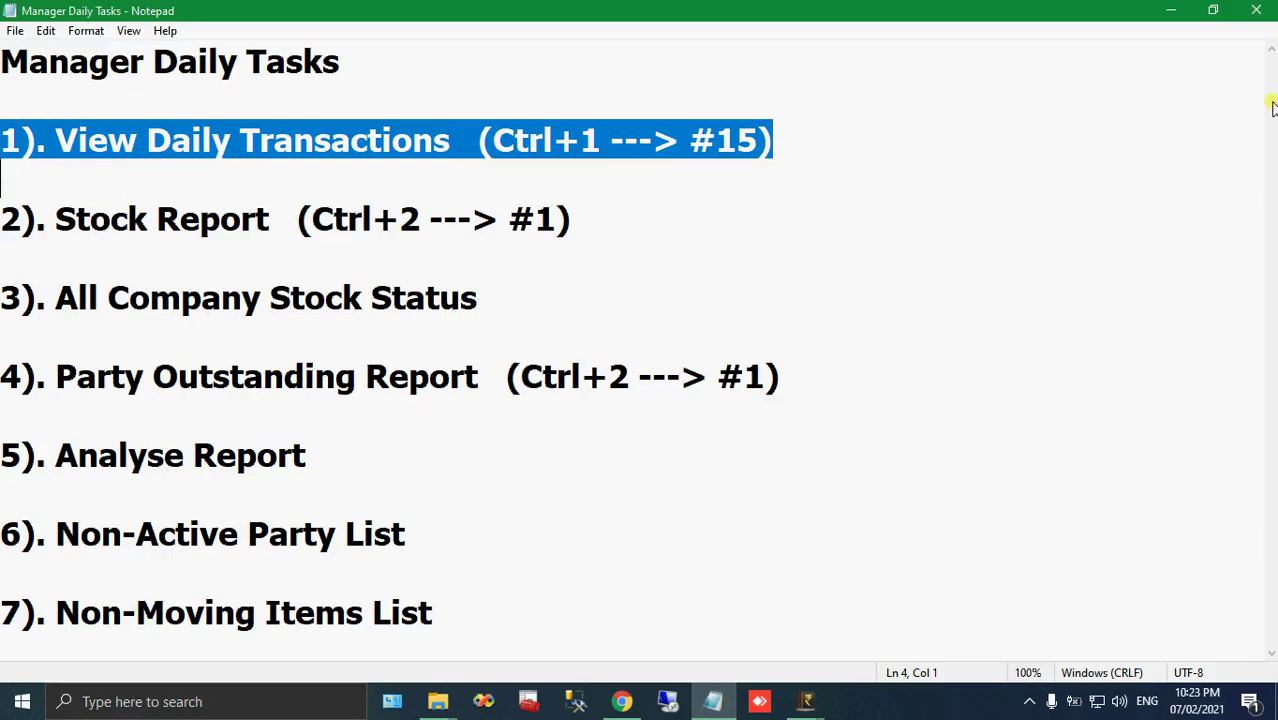
Minimise the checklist, cycle through the open Sledger report windows, and close the Daily Transactions view
{"action": "left_click", "coordinate": [1171, 10]}
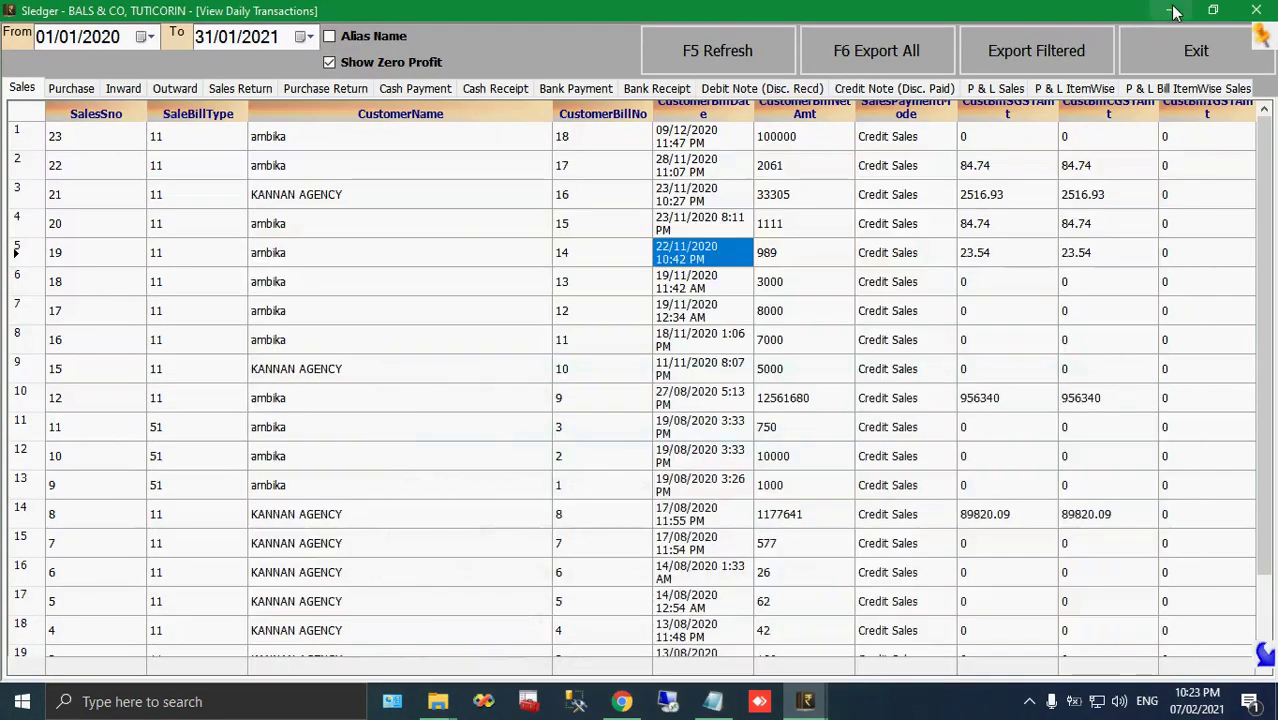
{"action": "left_click", "coordinate": [1174, 11]}
{"action": "mouse_move", "coordinate": [810, 700]}
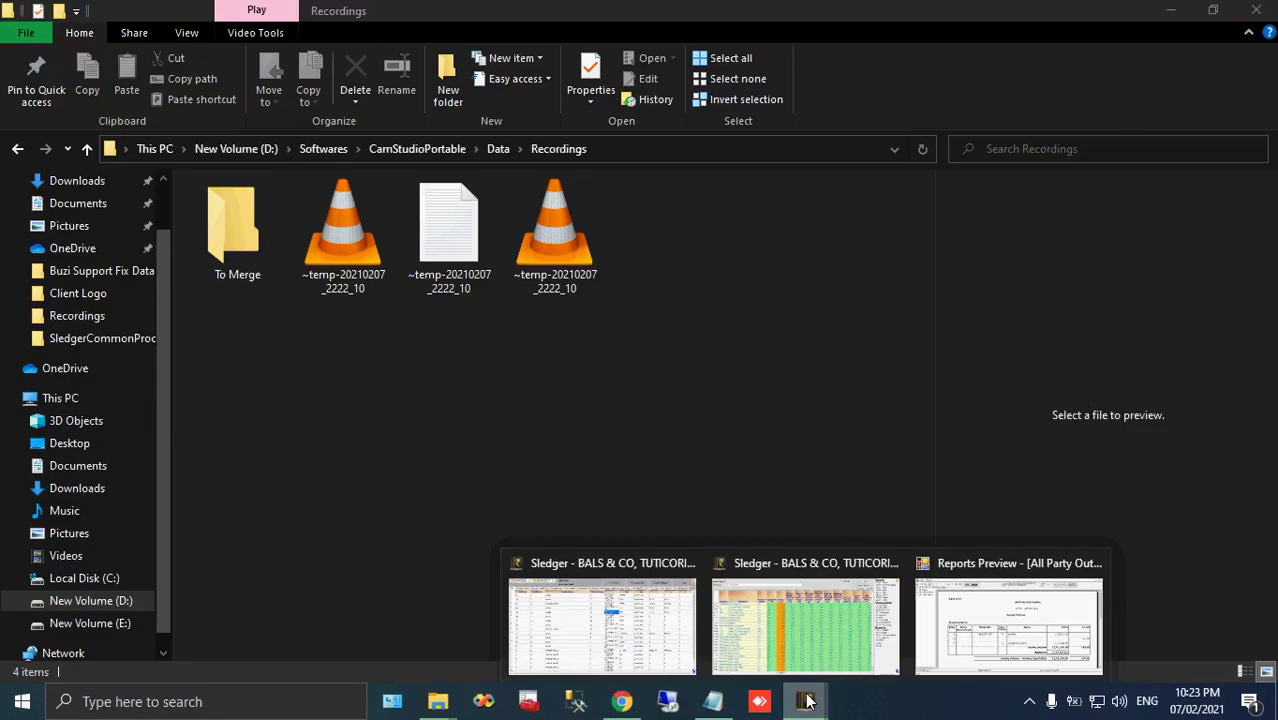
{"action": "left_click", "coordinate": [1036, 614]}
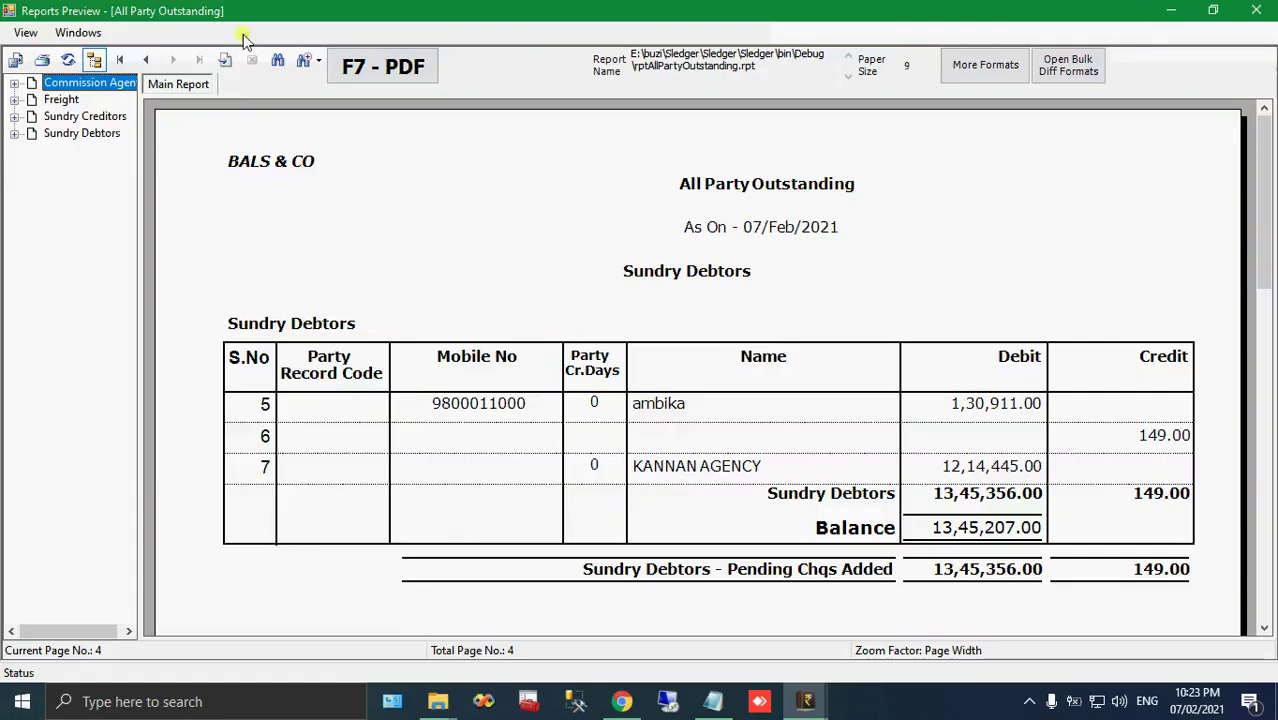
{"action": "left_click", "coordinate": [82, 32]}
{"action": "left_click", "coordinate": [150, 258]}
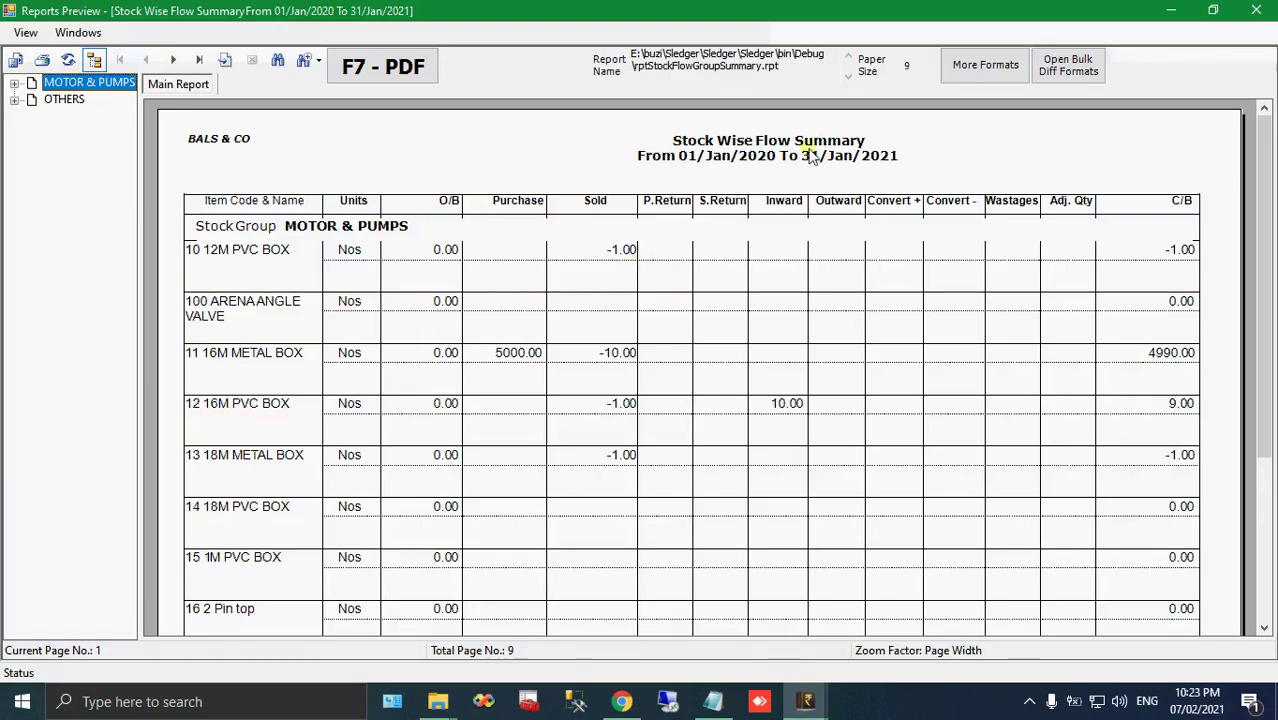
{"action": "left_click", "coordinate": [805, 705]}
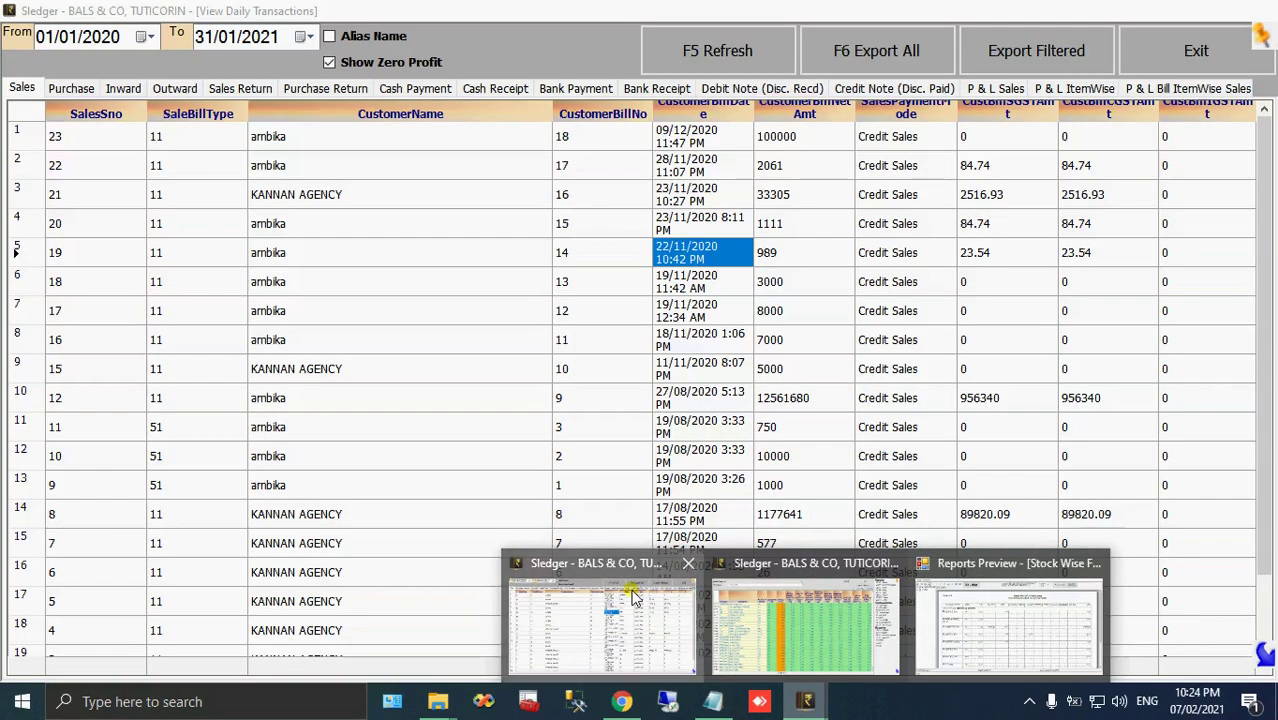
{"action": "left_click", "coordinate": [633, 595]}
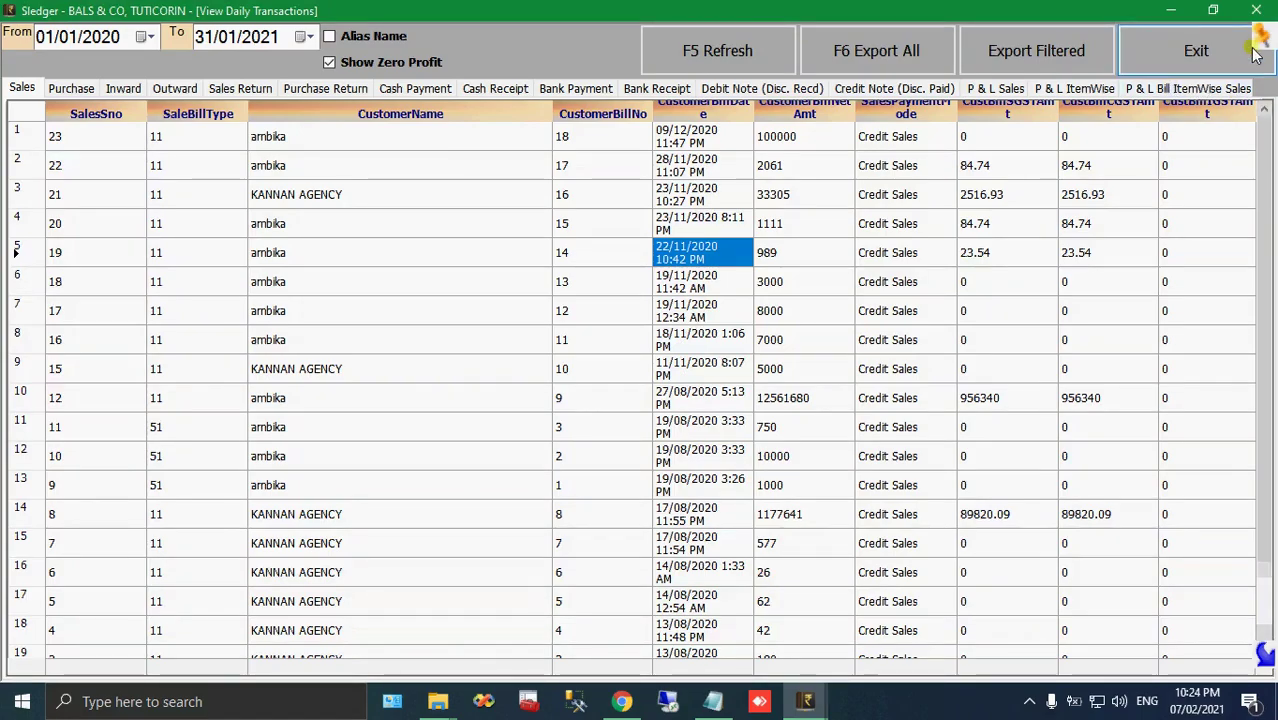
{"action": "left_click", "coordinate": [1262, 38]}
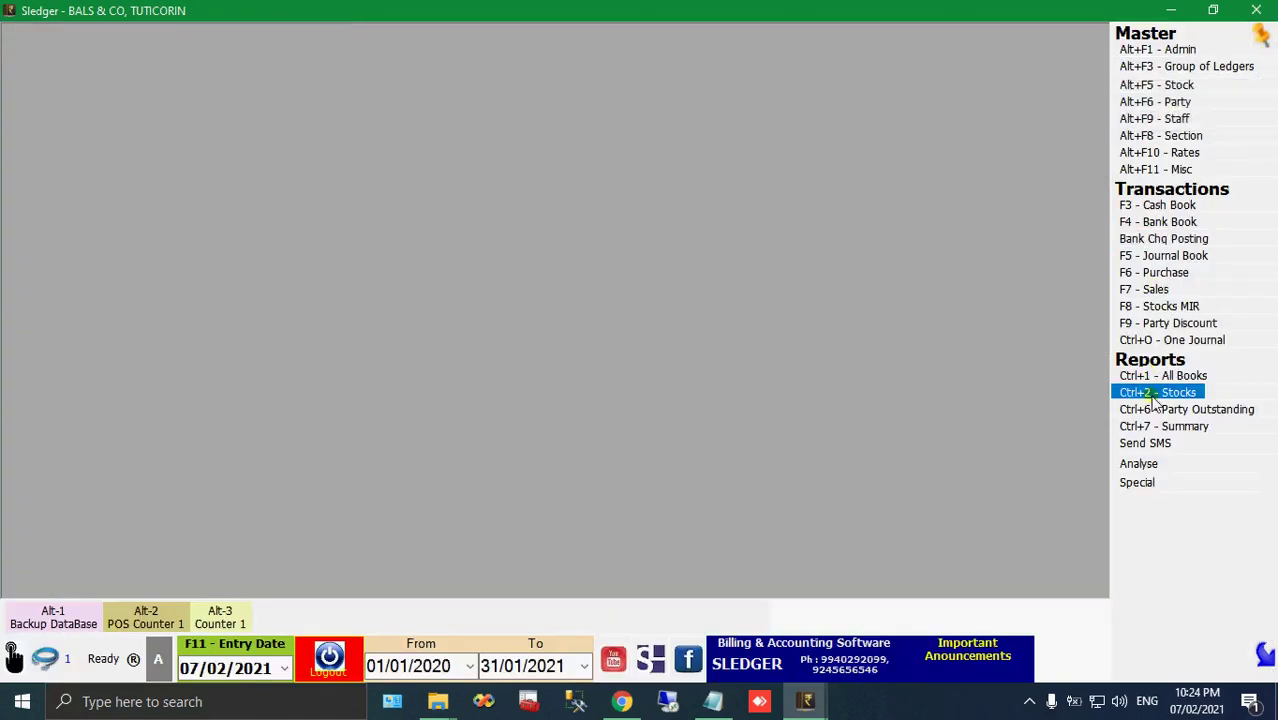
Generate the Stock Wise Flow Summary for 01/Jan/2020 to 31/Jan/2021 and minimise its preview
{"action": "left_click", "coordinate": [1189, 391]}
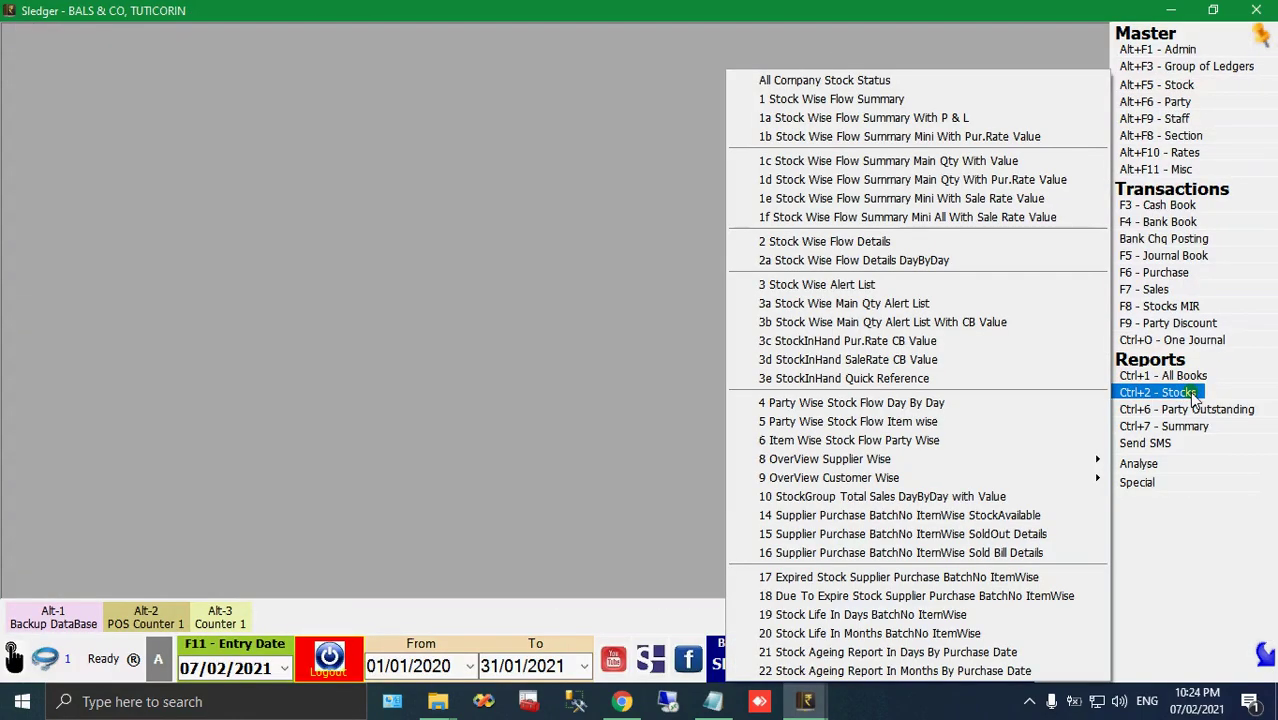
{"action": "left_click", "coordinate": [893, 100]}
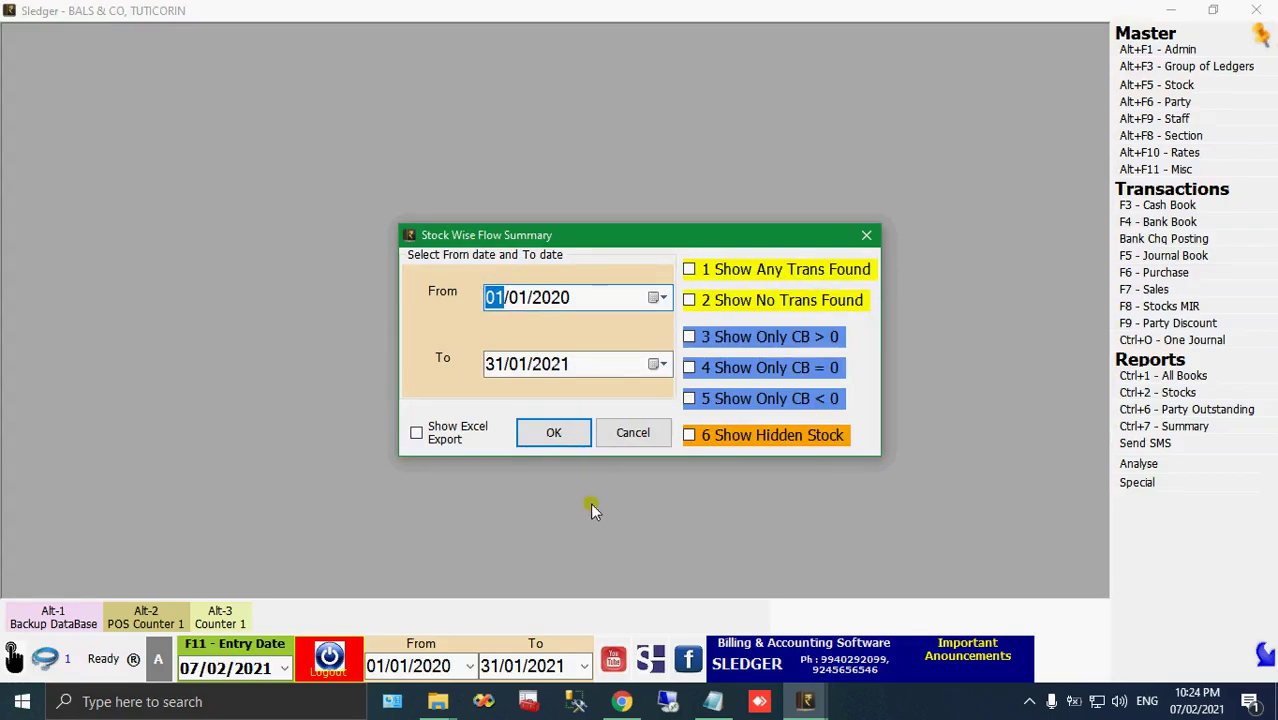
{"action": "key", "text": "Return"}
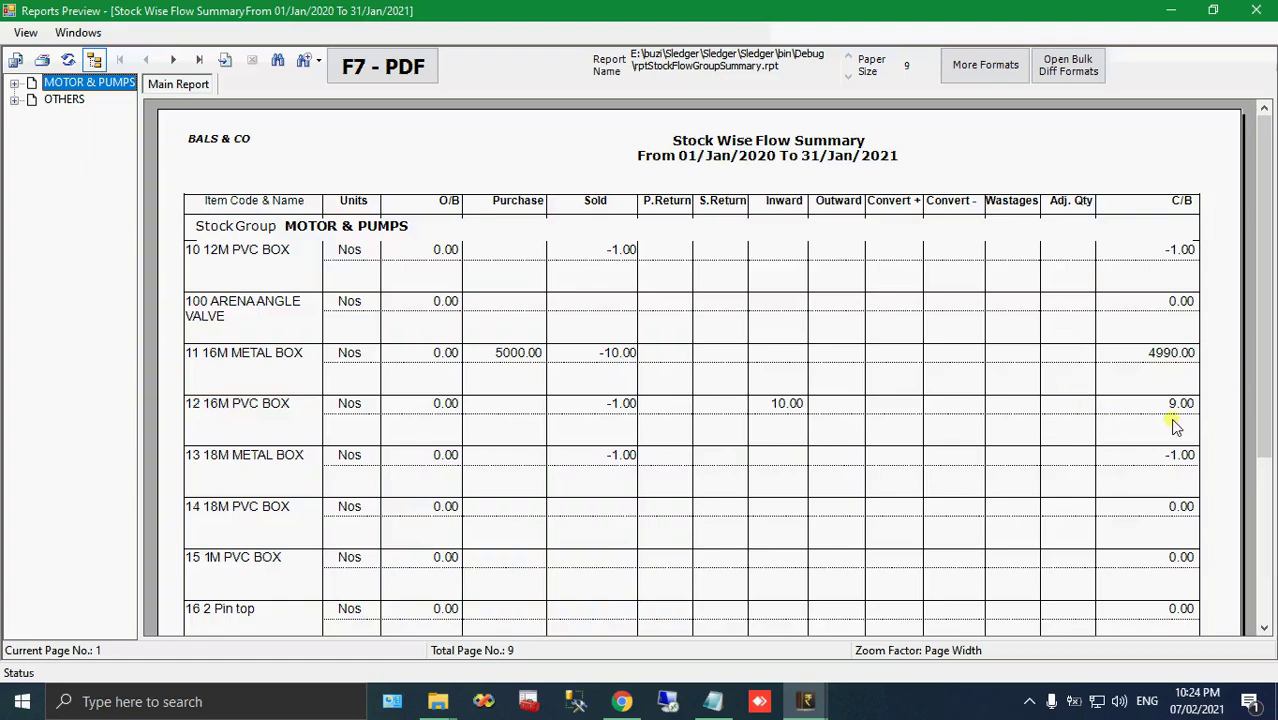
{"action": "left_click", "coordinate": [1170, 10]}
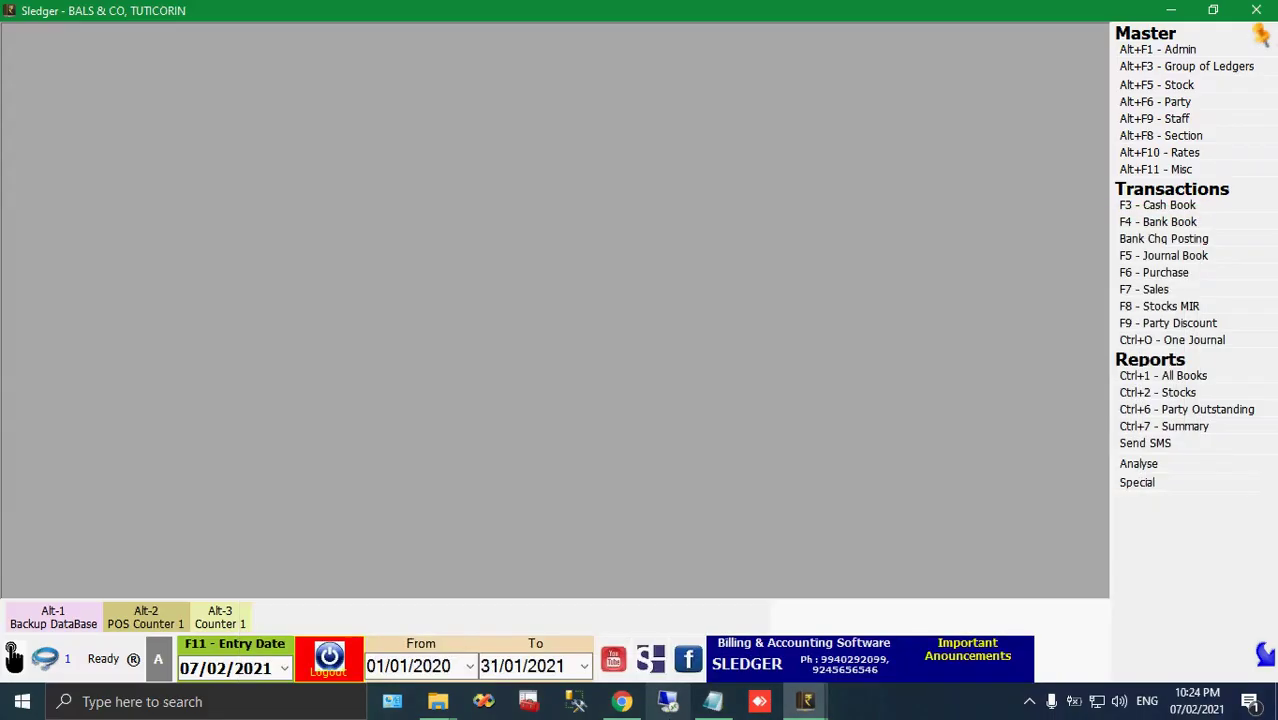
Bring the checklist forward and mark the line '3). All Company Stock Status'
{"action": "left_click", "coordinate": [709, 703]}
{"action": "mouse_move", "coordinate": [280, 270]}
{"action": "left_mouse_down"}
{"action": "mouse_move", "coordinate": [285, 257]}
{"action": "mouse_move", "coordinate": [497, 322]}
{"action": "mouse_move", "coordinate": [562, 322]}
{"action": "mouse_move", "coordinate": [563, 333]}
{"action": "left_mouse_up"}
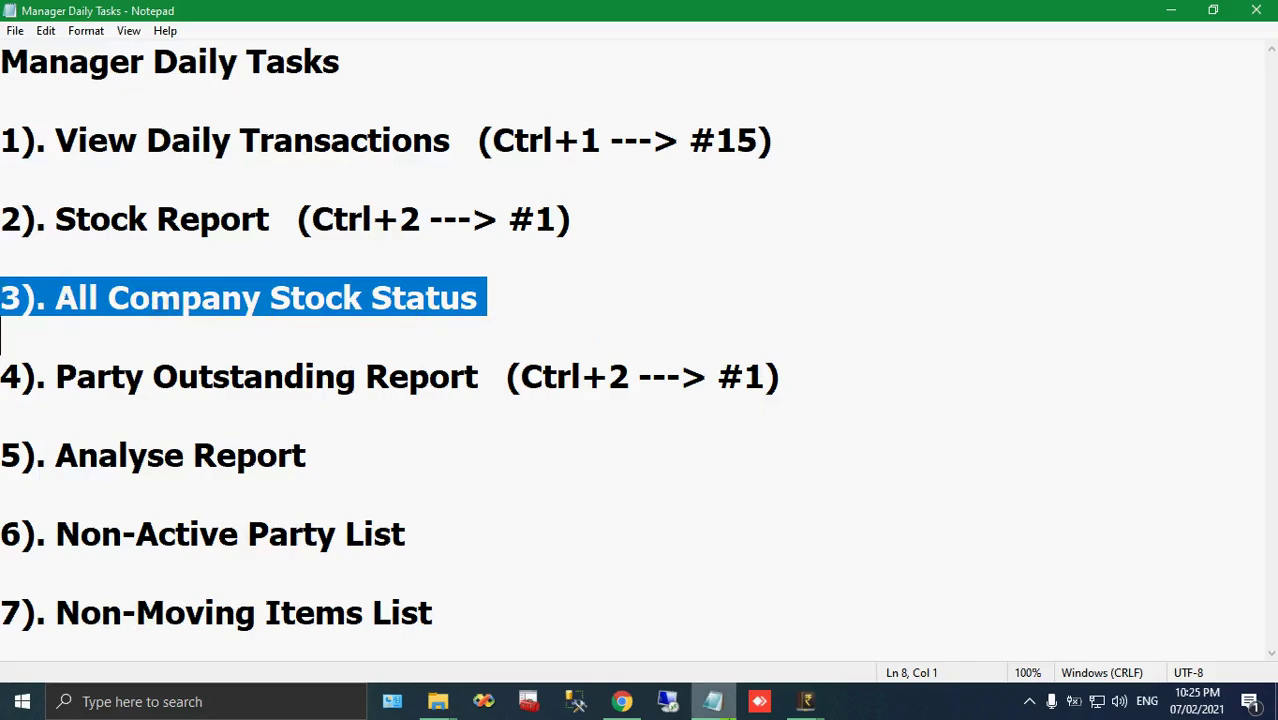
Return to Sledger and close the Stock Wise Flow Summary preview
{"action": "left_click", "coordinate": [810, 703]}
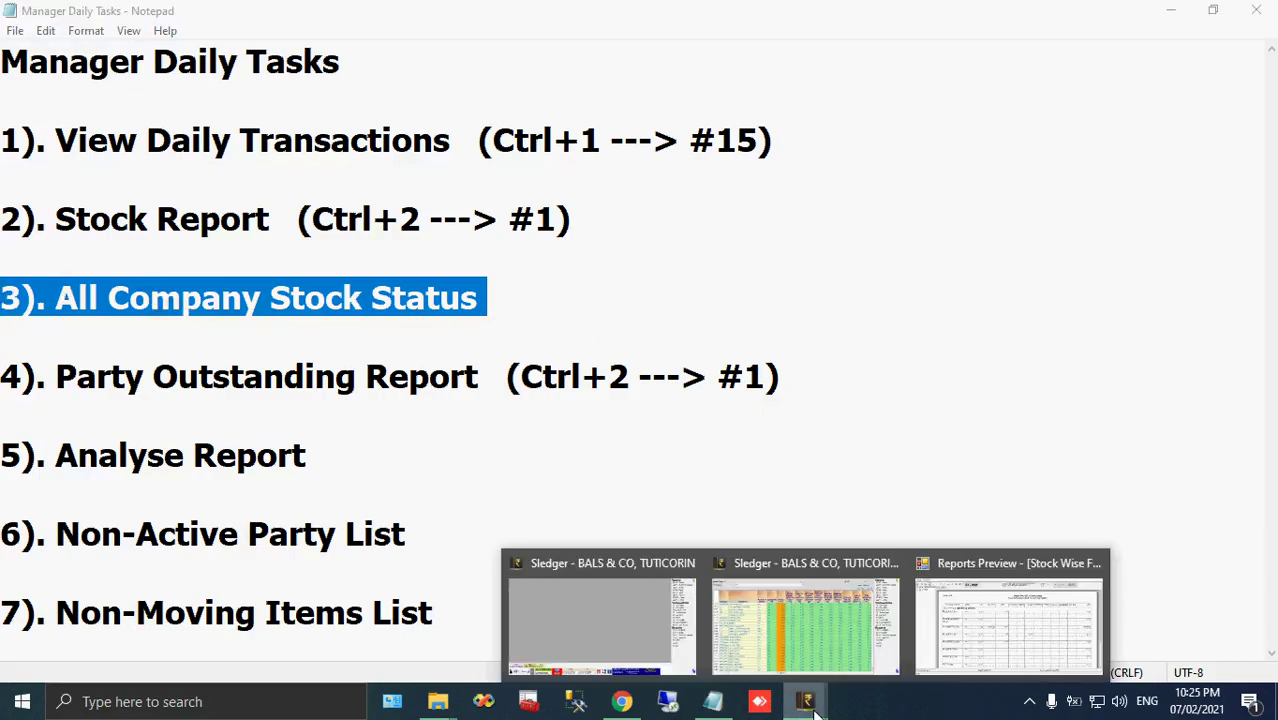
{"action": "left_click", "coordinate": [605, 603]}
{"action": "left_click", "coordinate": [805, 703]}
{"action": "left_click", "coordinate": [957, 617]}
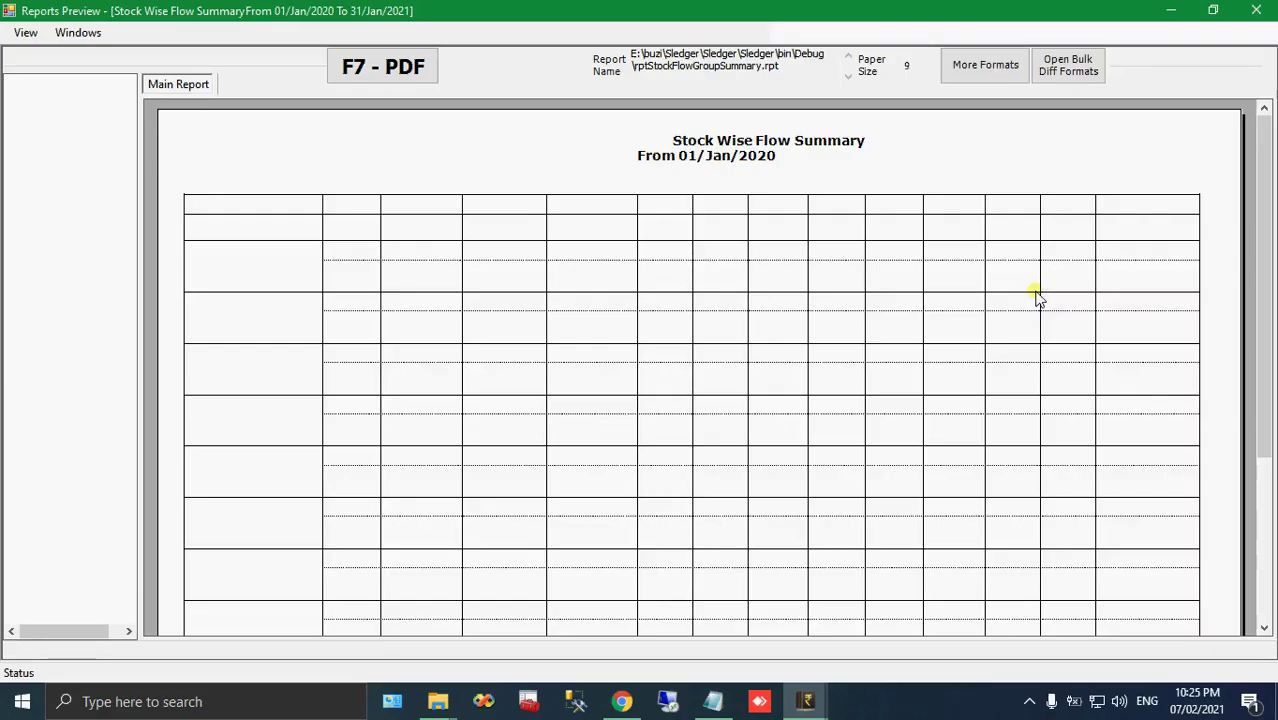
{"action": "left_click", "coordinate": [1257, 12]}
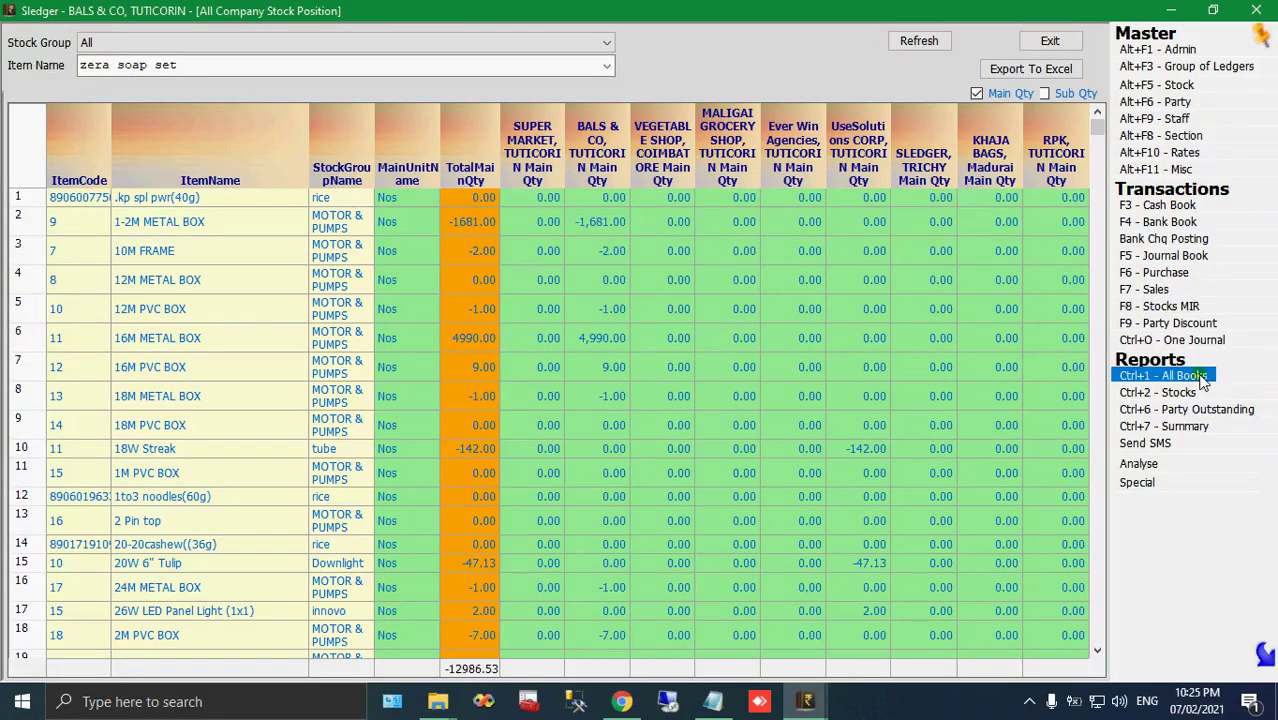
Run the All Company Stock Status report from the stock reports list
{"action": "left_click", "coordinate": [1203, 382]}
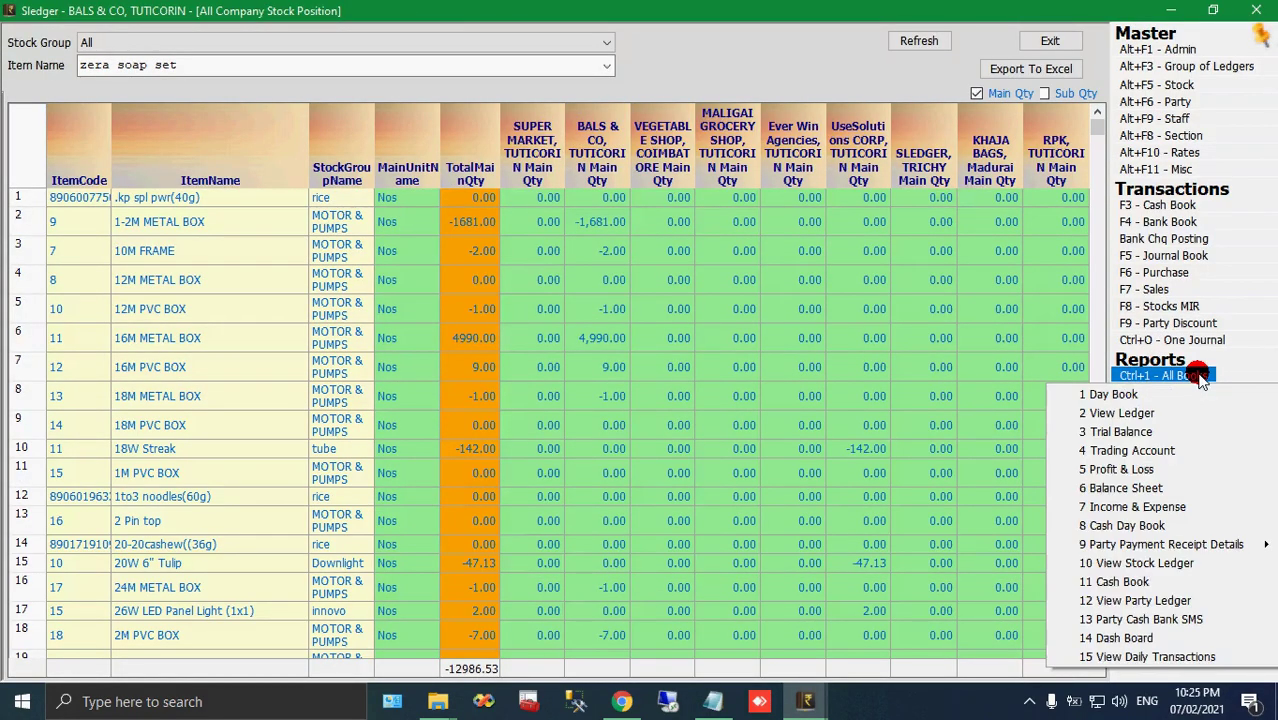
{"action": "left_click", "coordinate": [1171, 392]}
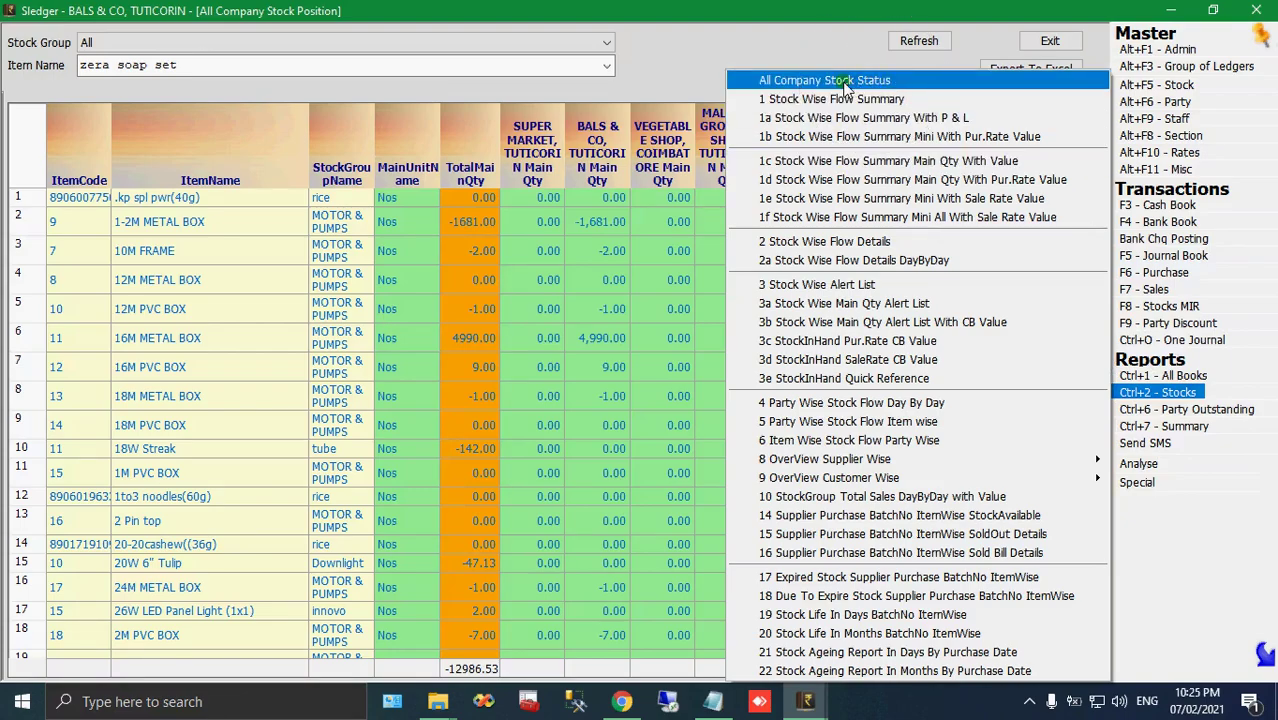
{"action": "left_click", "coordinate": [679, 59]}
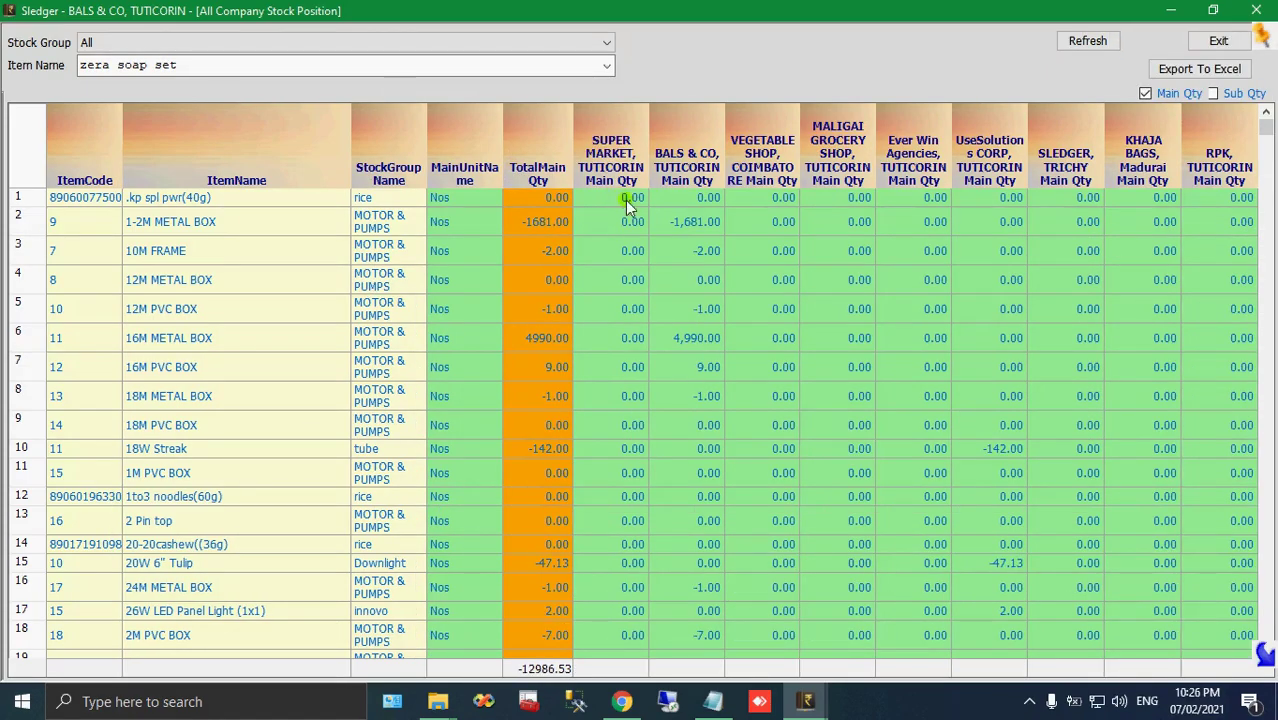
{"action": "left_click", "coordinate": [625, 200]}
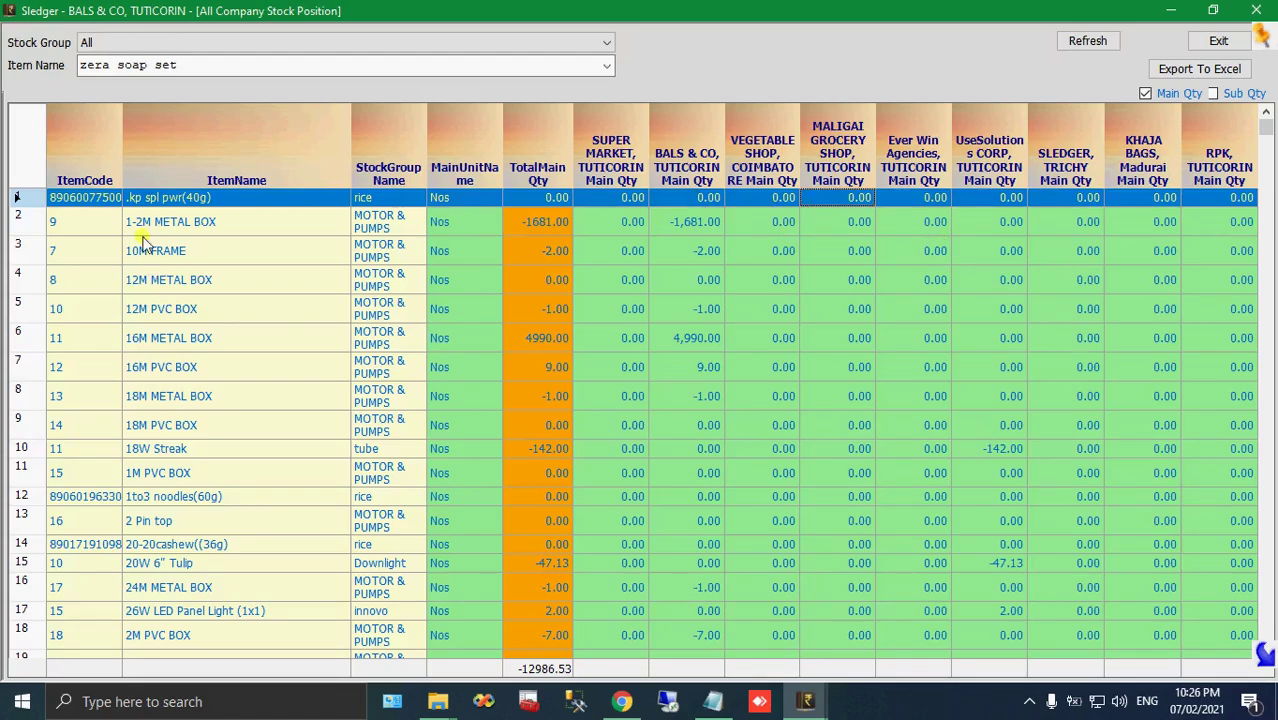
{"action": "left_click", "coordinate": [200, 222]}
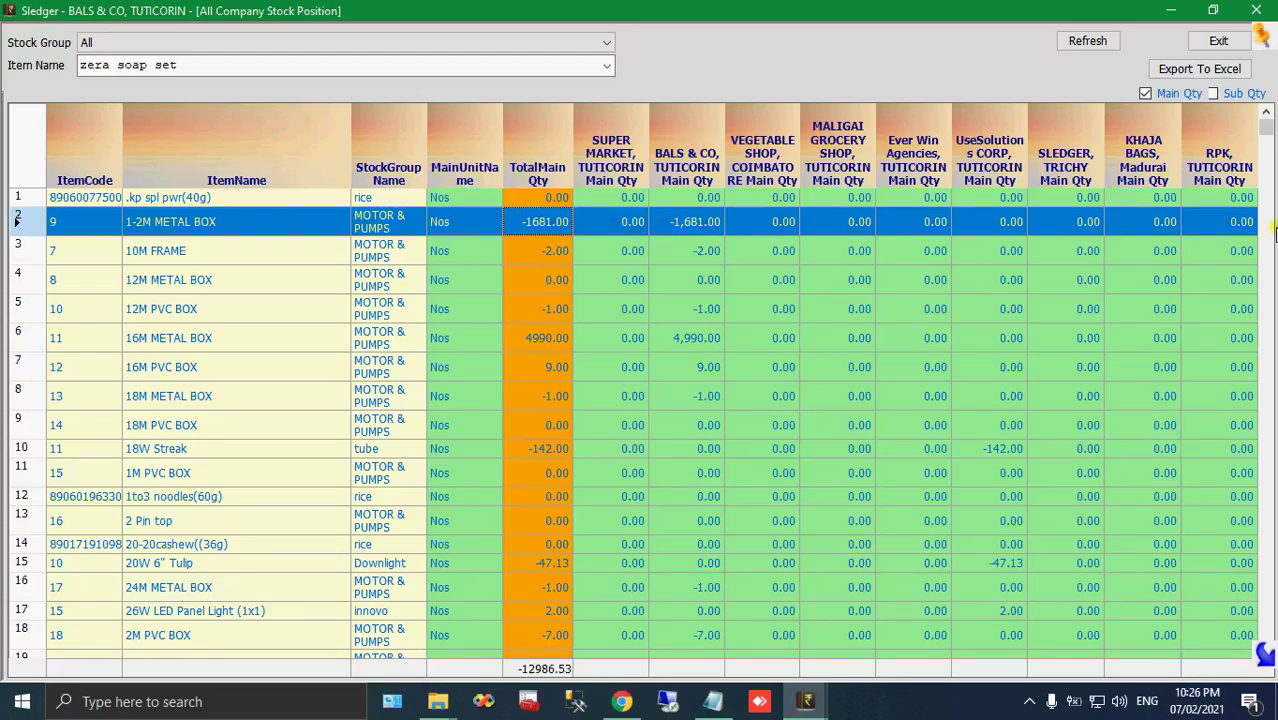
{"action": "left_click", "coordinate": [595, 446]}
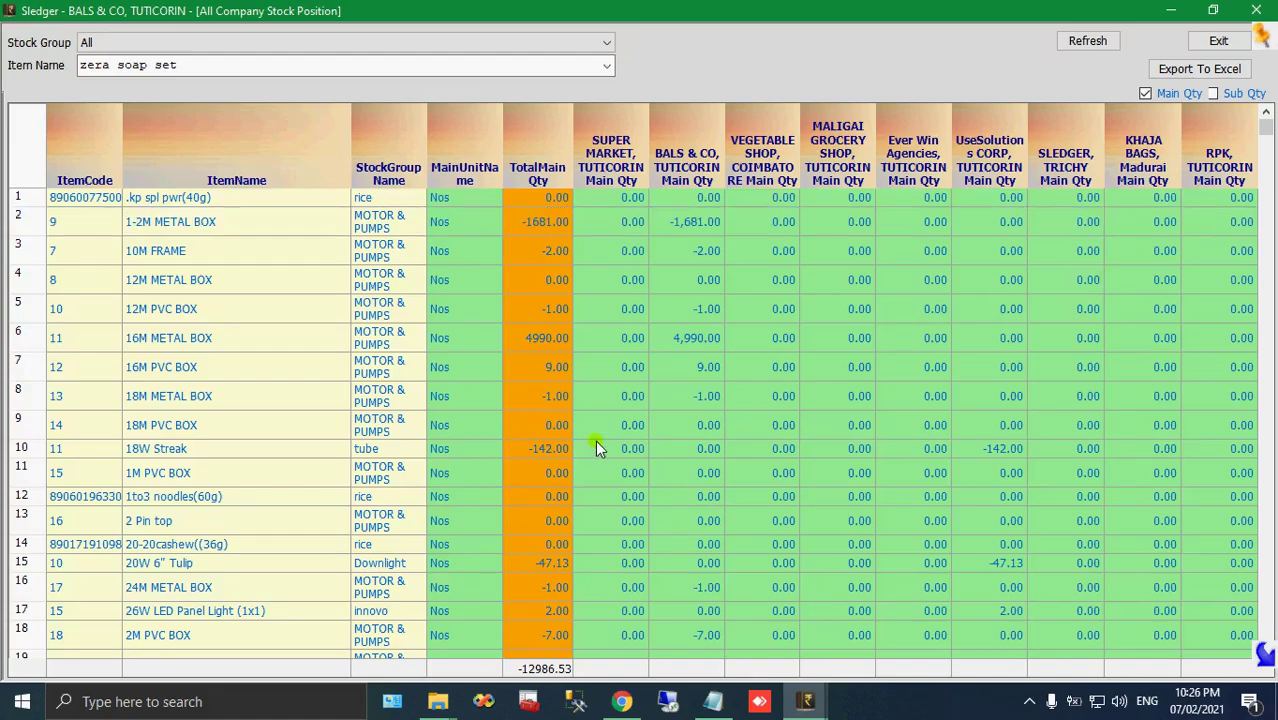
{"action": "left_click", "coordinate": [526, 585]}
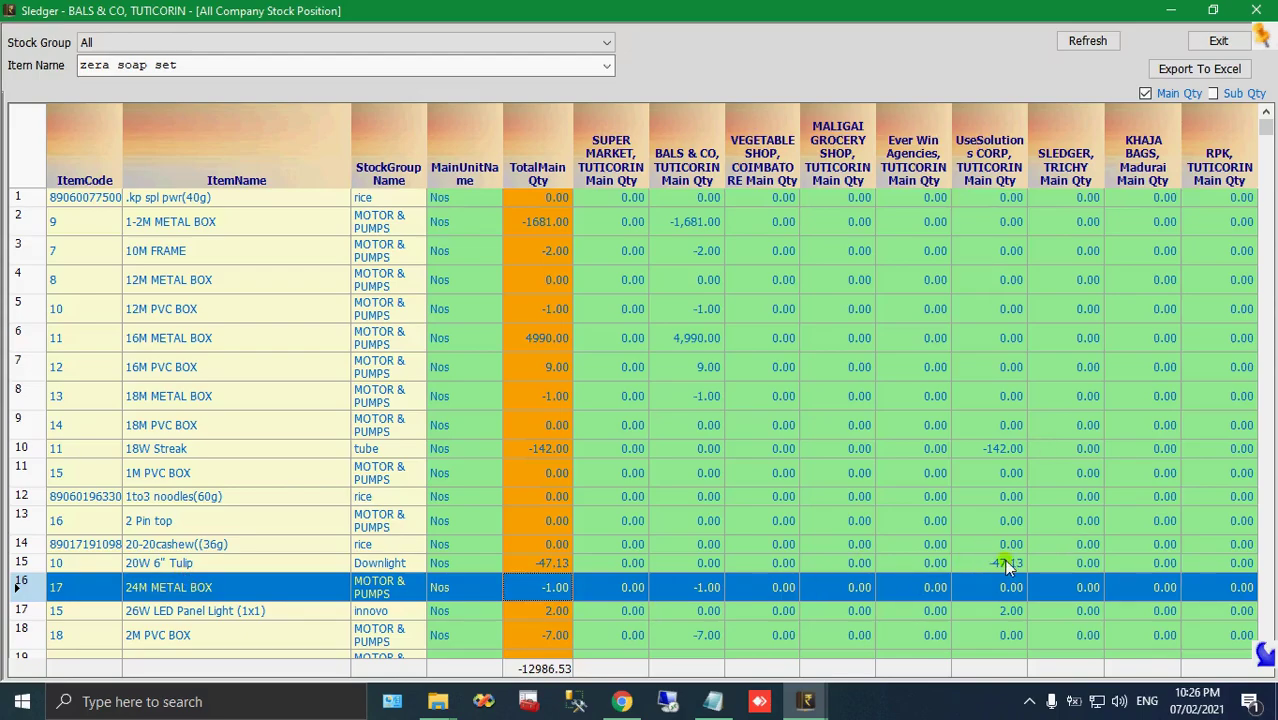
{"action": "left_click", "coordinate": [527, 563]}
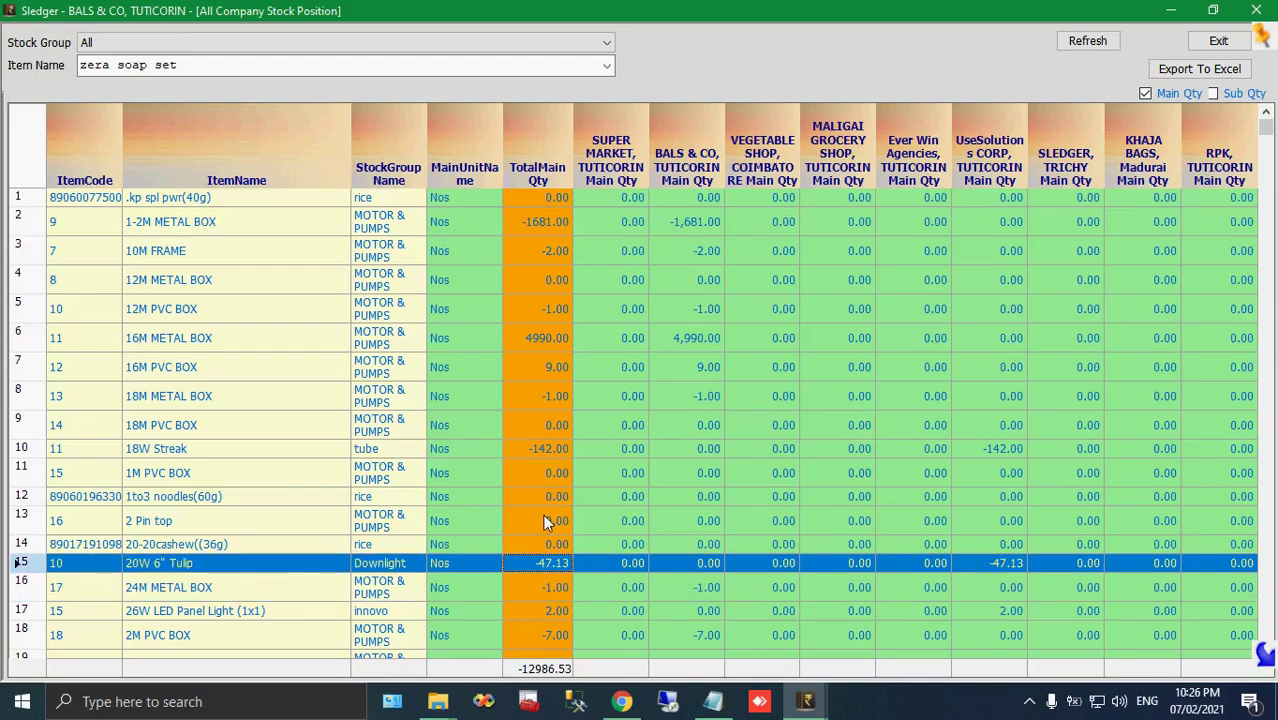
{"action": "left_click", "coordinate": [538, 425]}
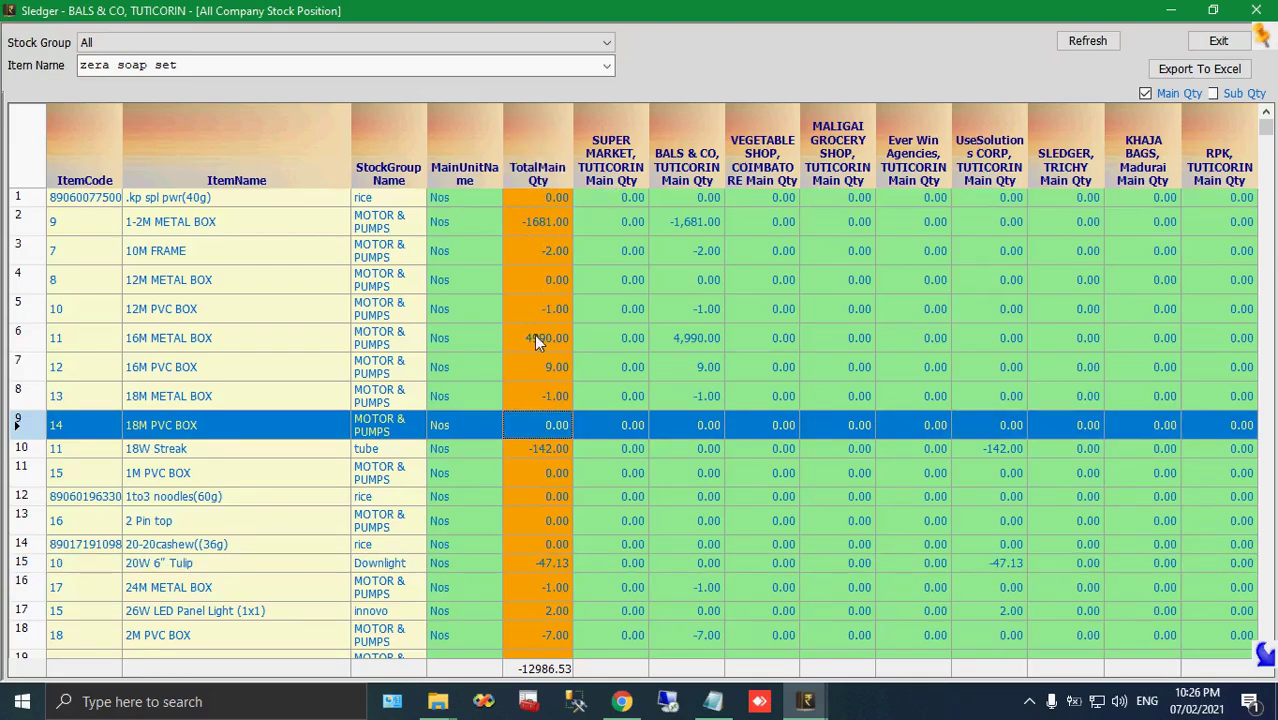
{"action": "left_click", "coordinate": [514, 223]}
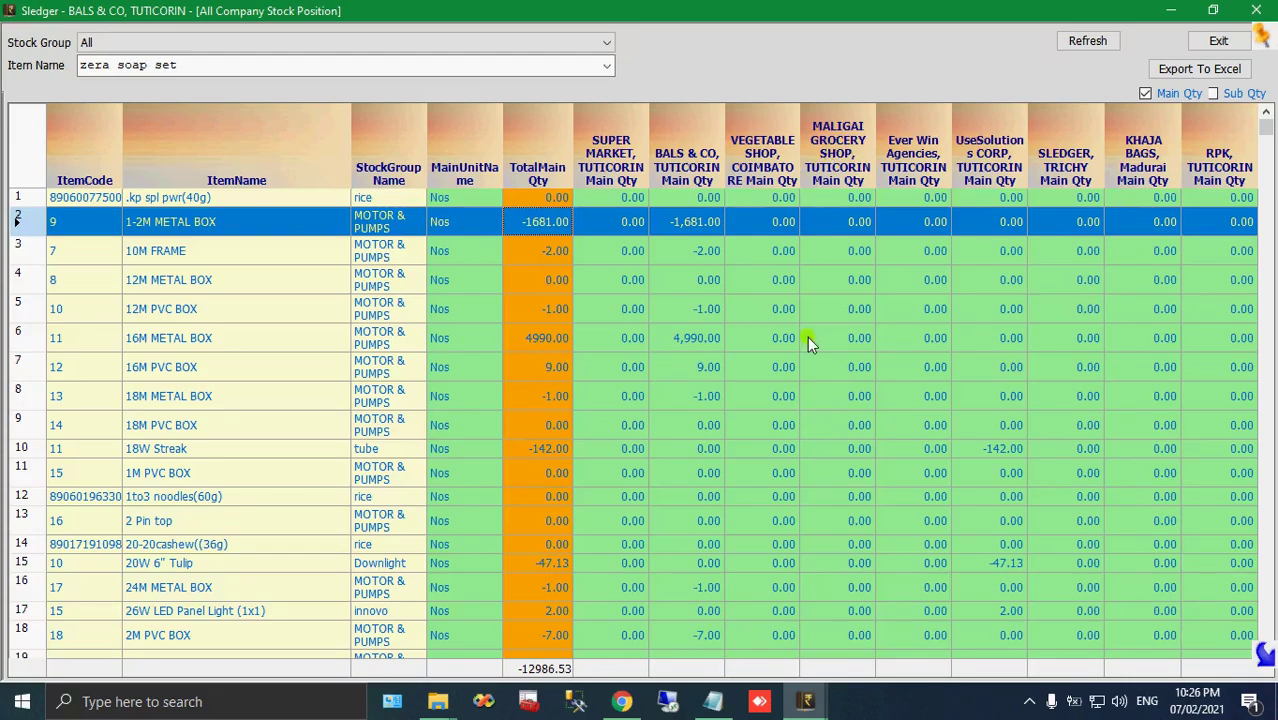
{"action": "left_click", "coordinate": [257, 362]}
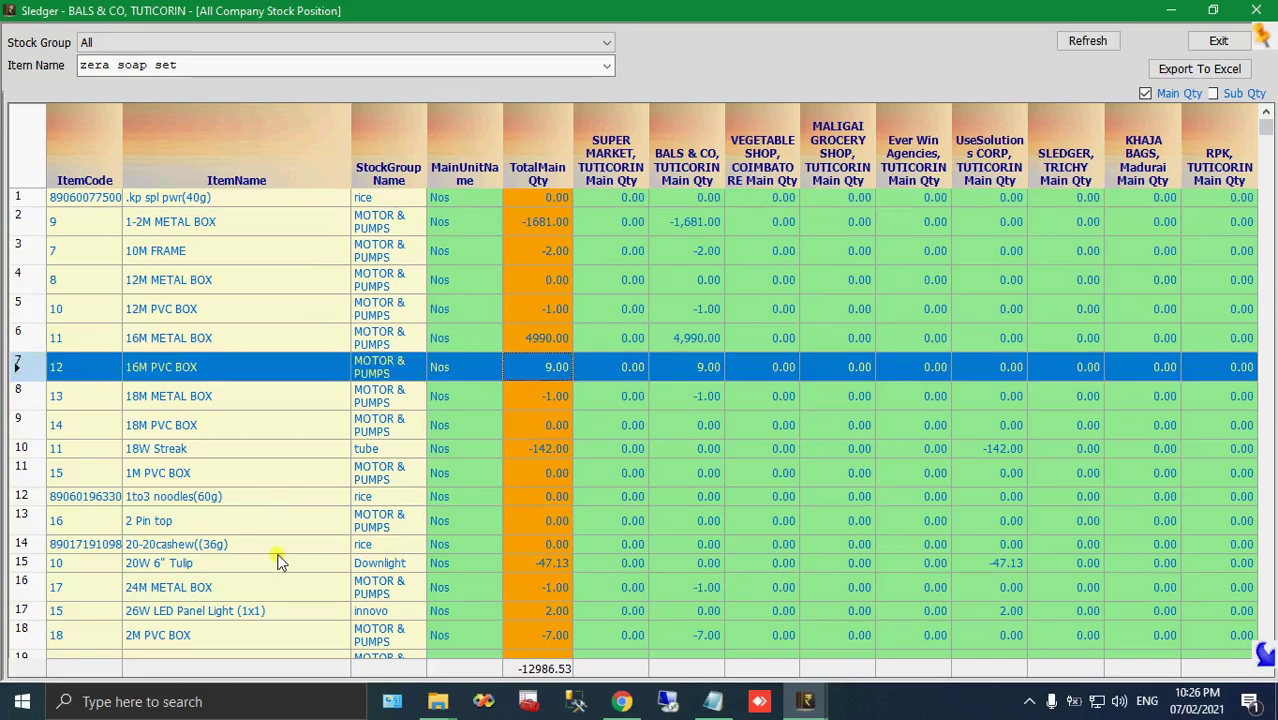
{"action": "left_click", "coordinate": [280, 563]}
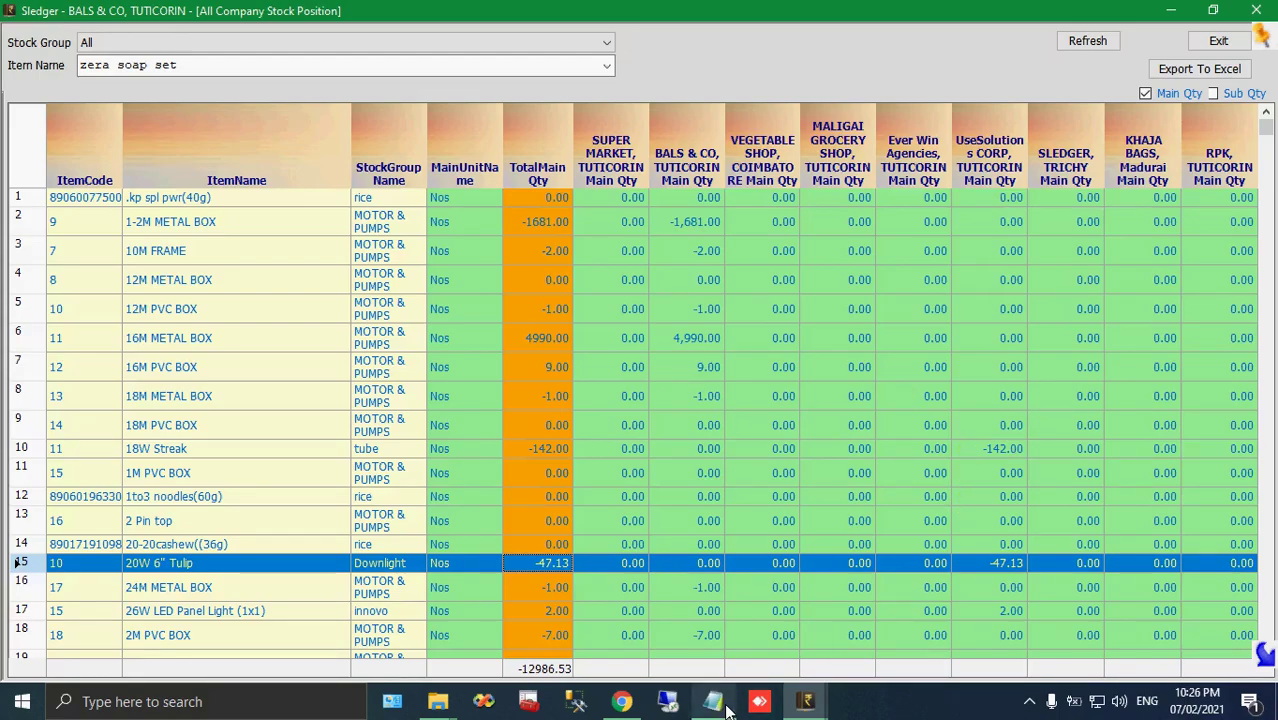
Close the All Company Stock Position grid, unmark the checklist line, and return to Sledger's main window
{"action": "key", "text": "Escape"}
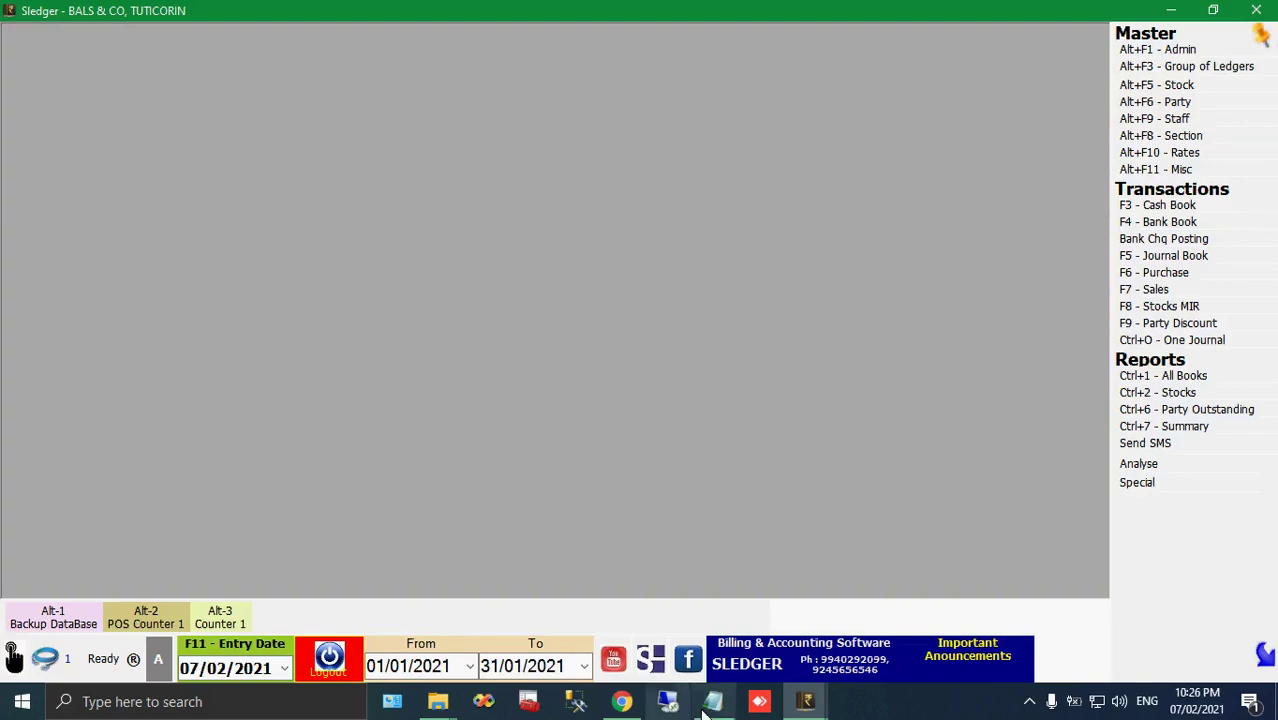
{"action": "left_click", "coordinate": [713, 701]}
{"action": "left_click", "coordinate": [315, 340]}
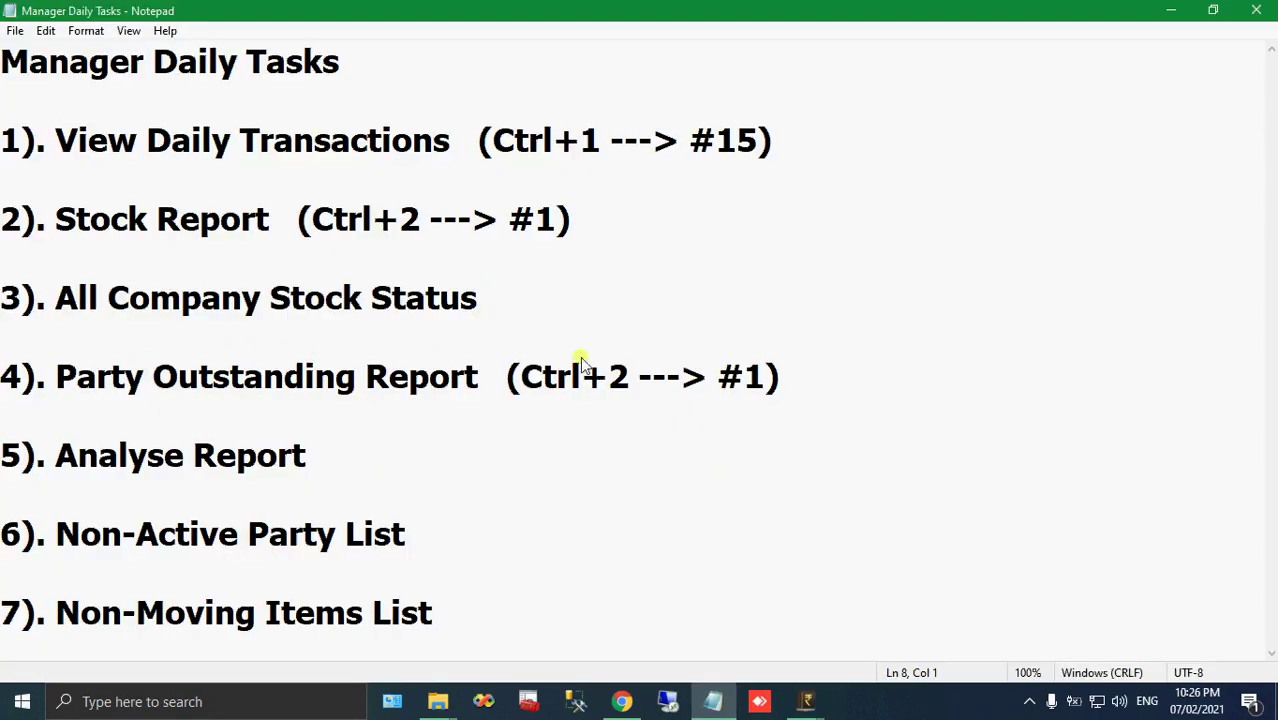
{"action": "left_click", "coordinate": [805, 701]}
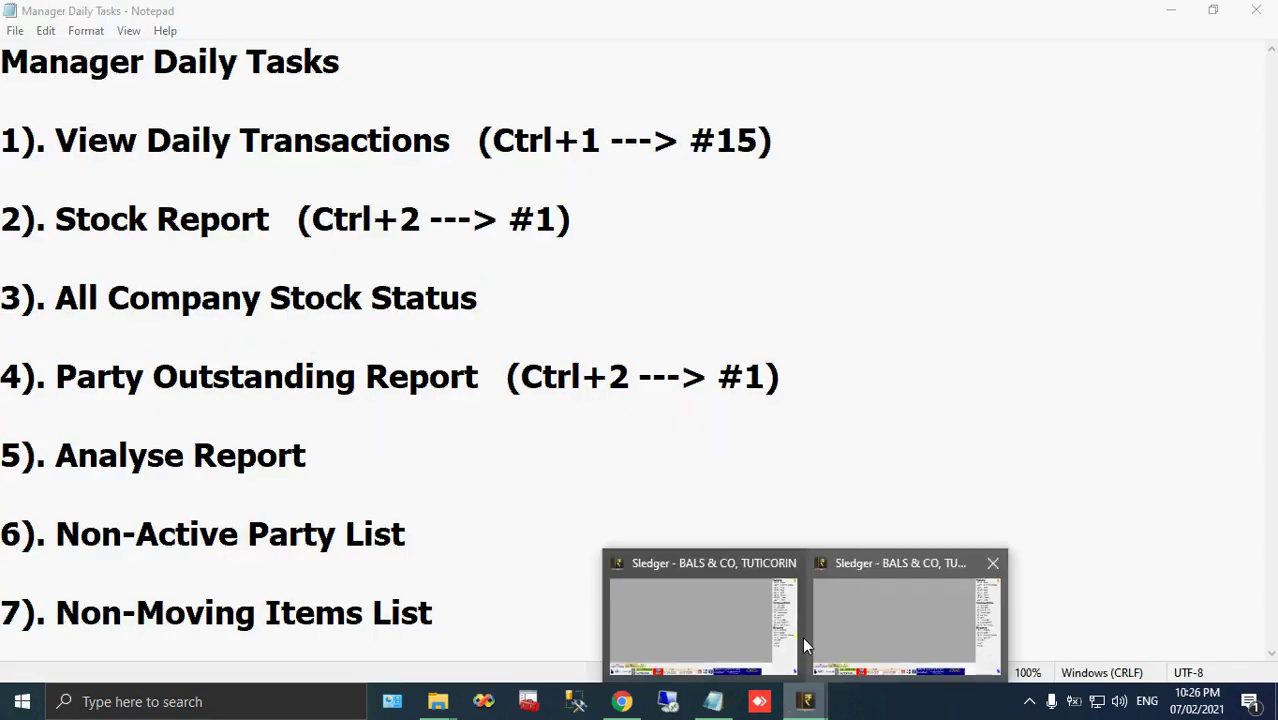
{"action": "left_click", "coordinate": [919, 608]}
Run the By Total All Party outstanding report as on 07/02/2021
{"action": "left_click", "coordinate": [1232, 410]}
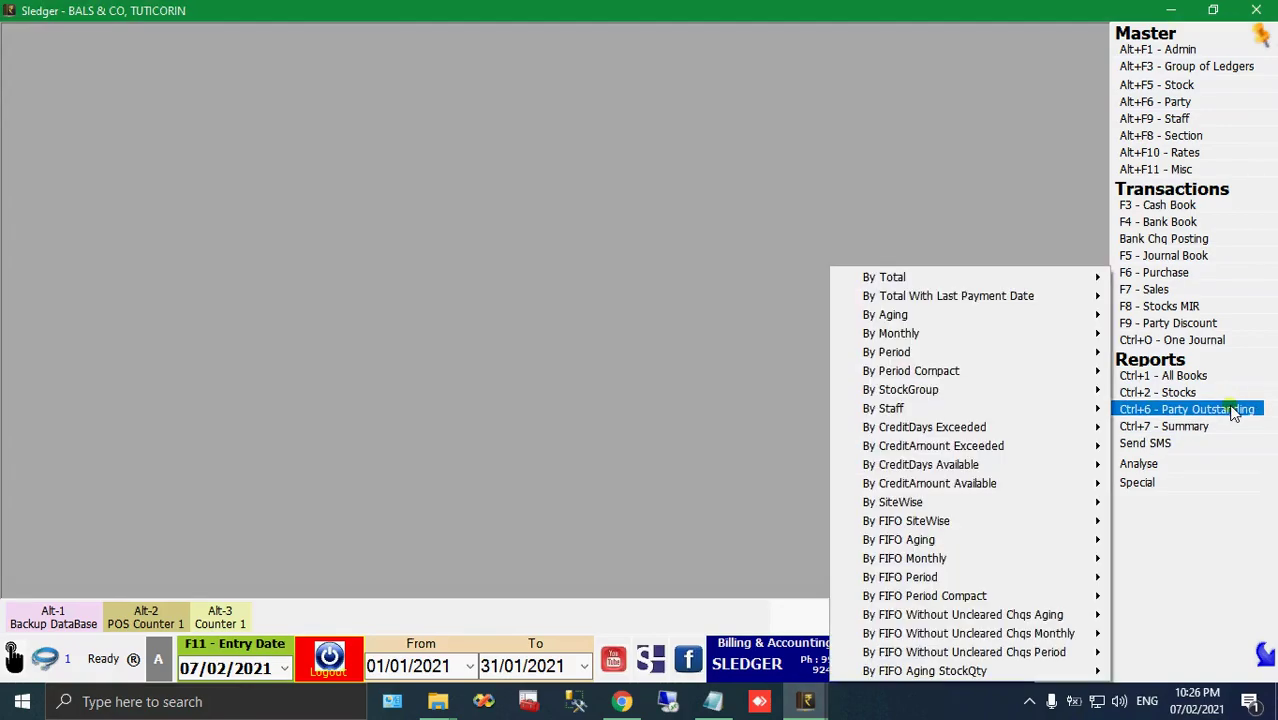
{"action": "mouse_move", "coordinate": [984, 278]}
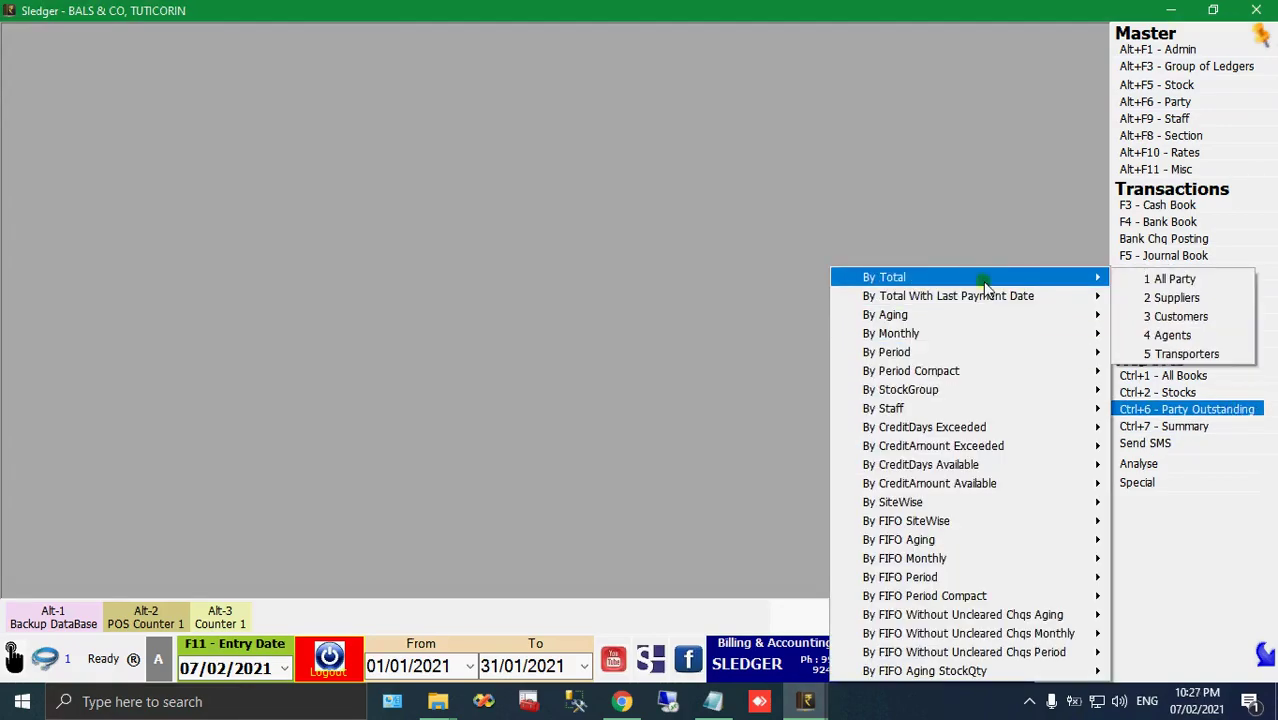
{"action": "left_click", "coordinate": [1203, 280]}
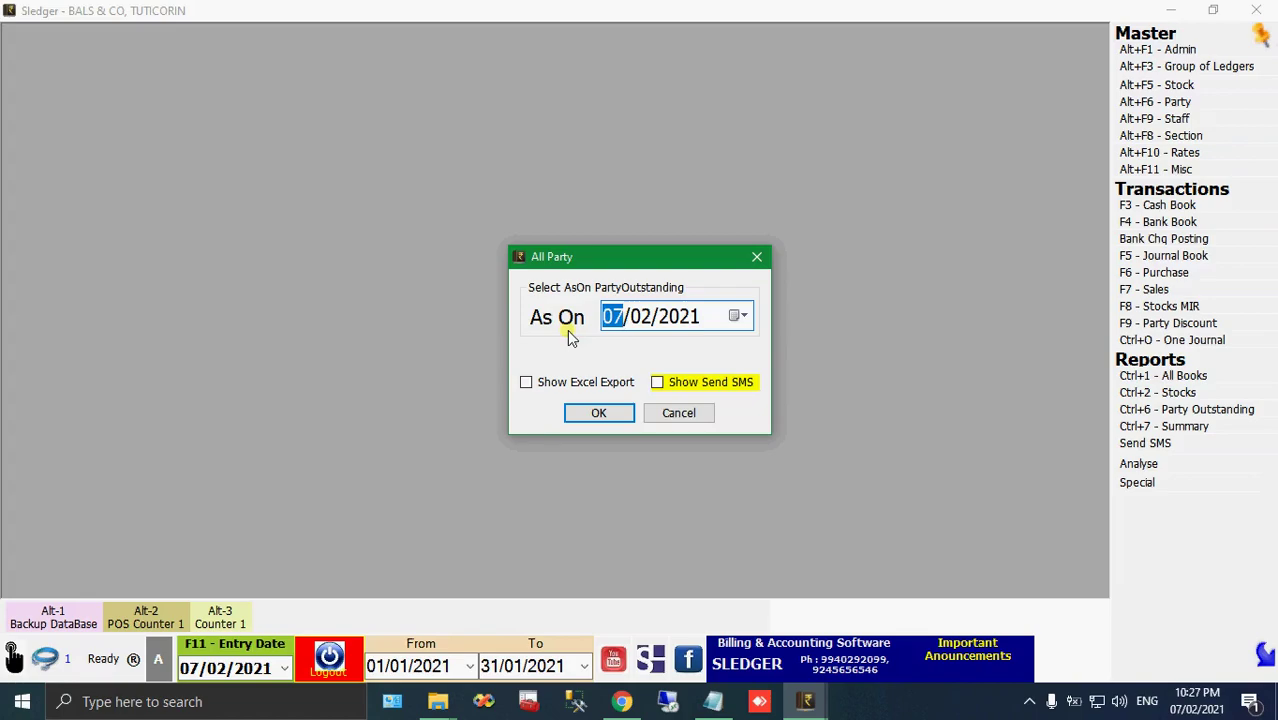
{"action": "left_click", "coordinate": [591, 415]}
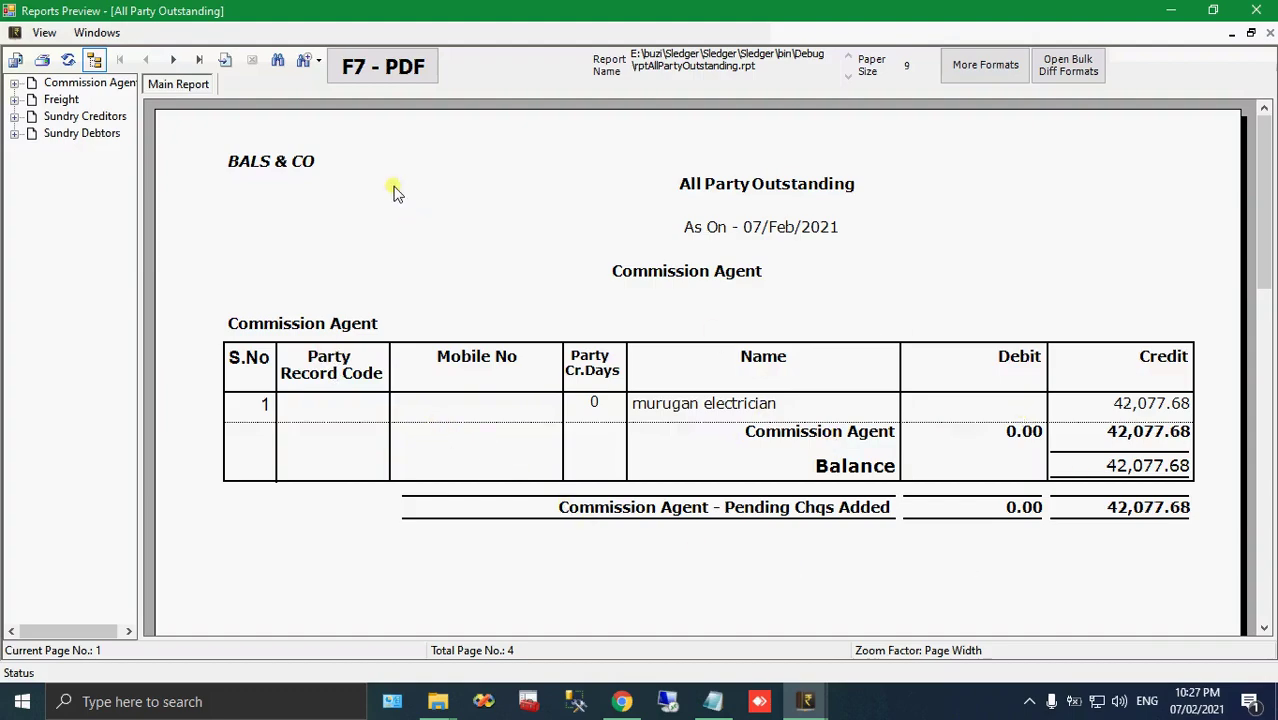
Page through the All Party Outstanding preview to the Sundry Debtors page, 4 of 4
{"action": "left_click", "coordinate": [176, 62]}
{"action": "left_click", "coordinate": [176, 62]}
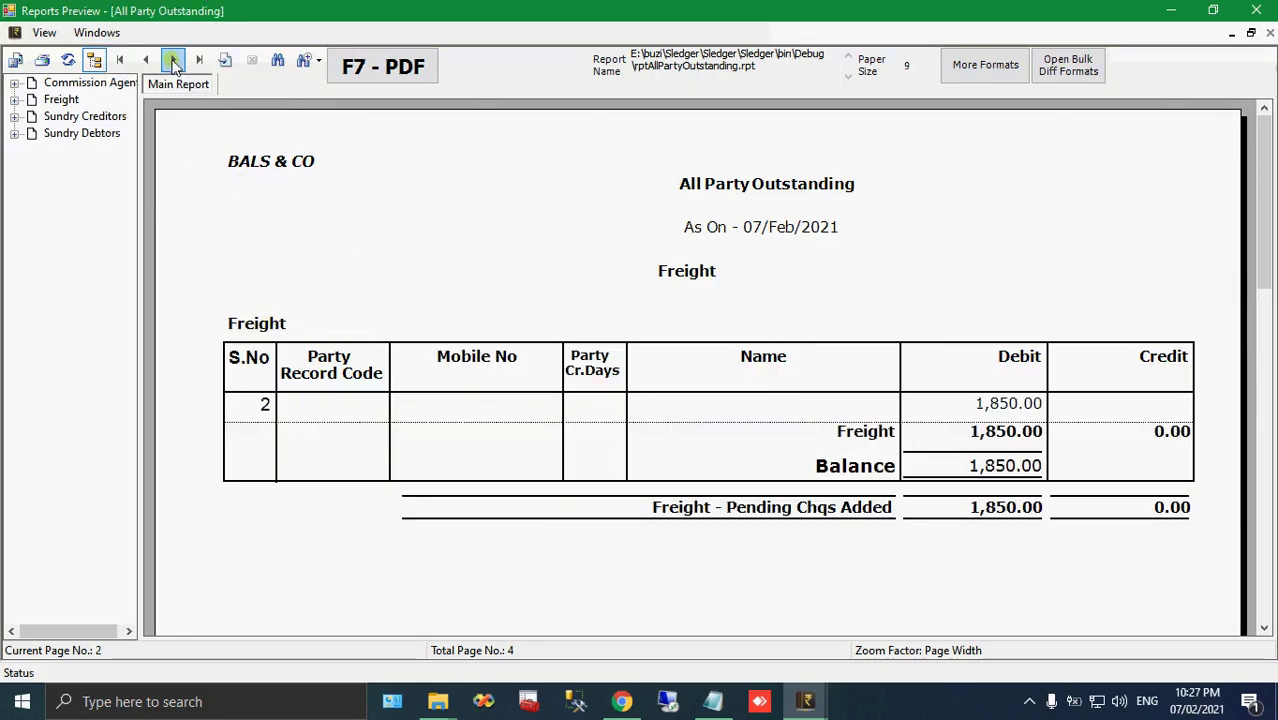
{"action": "left_click", "coordinate": [173, 62]}
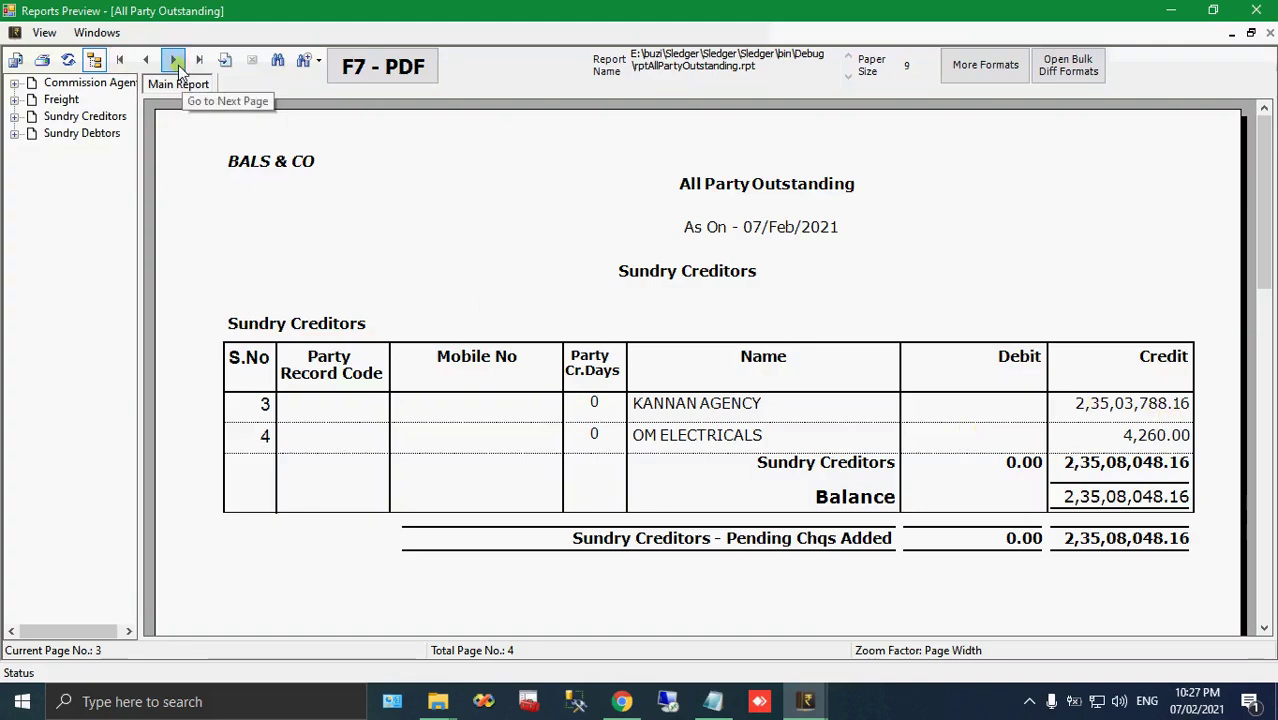
{"action": "left_click", "coordinate": [176, 62]}
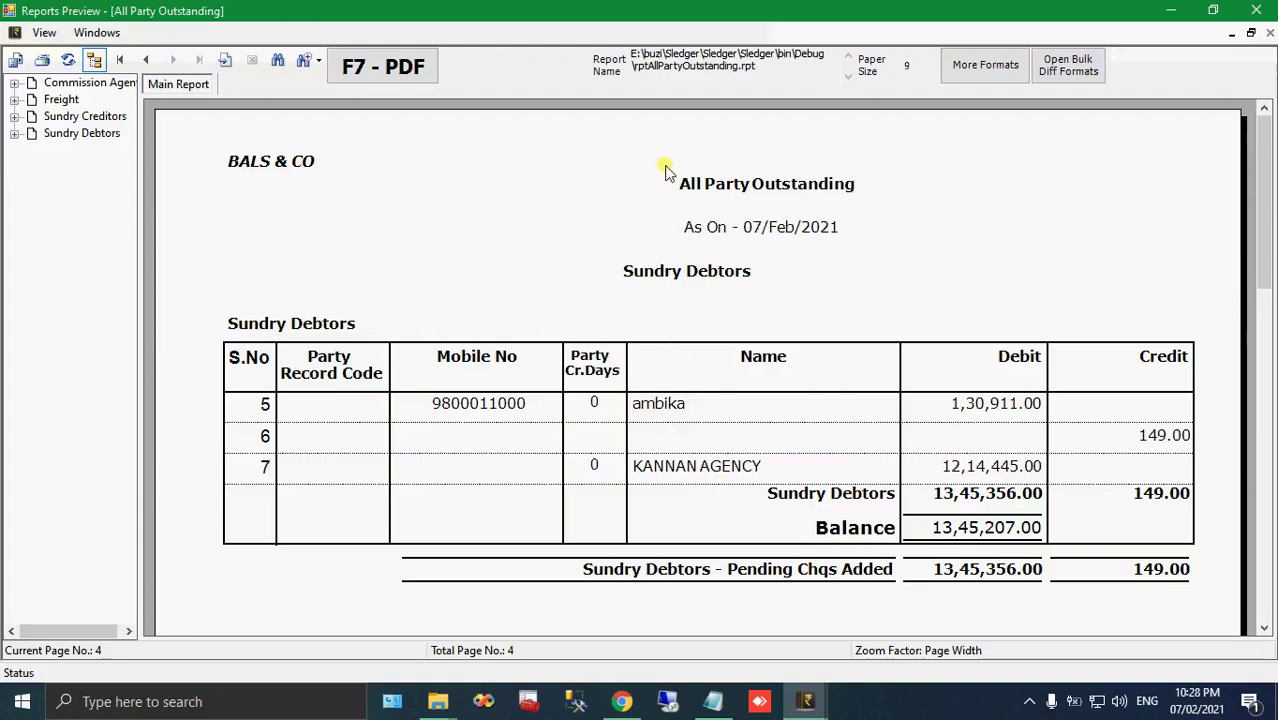
Minimise the outstanding report preview and glance at the checklist before returning to Sledger
{"action": "left_click", "coordinate": [1175, 10]}
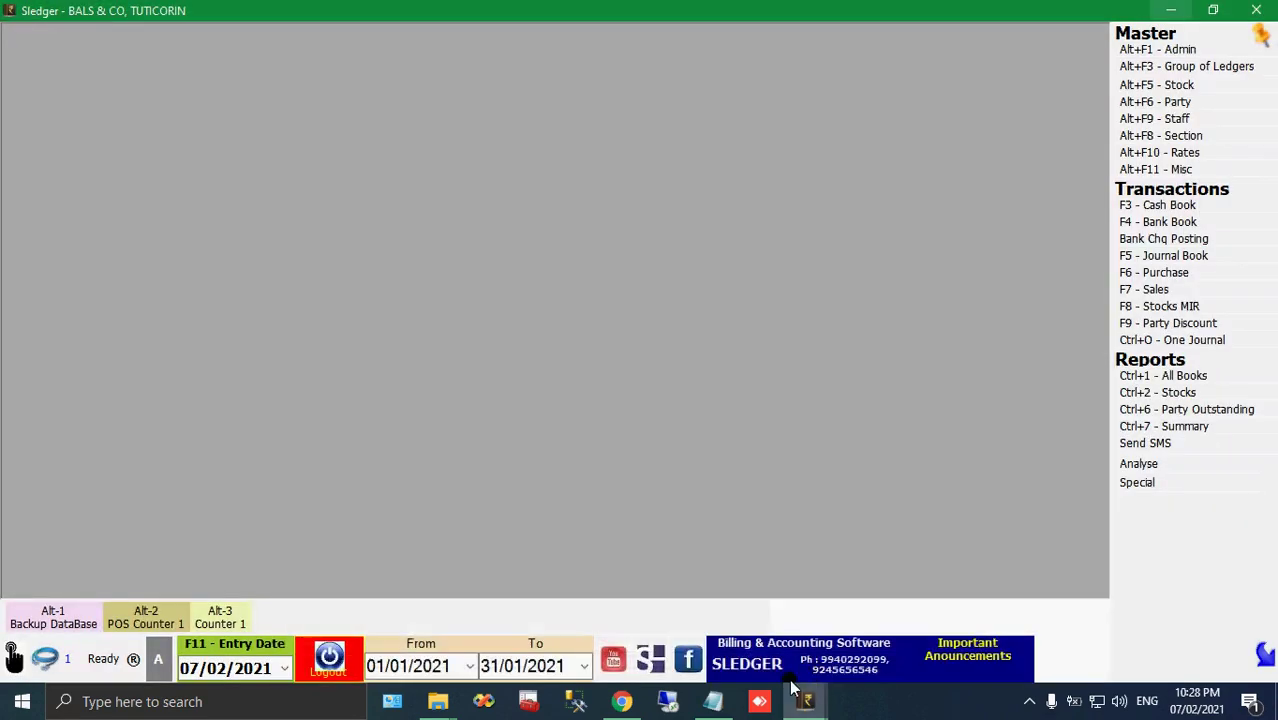
{"action": "left_click", "coordinate": [713, 701]}
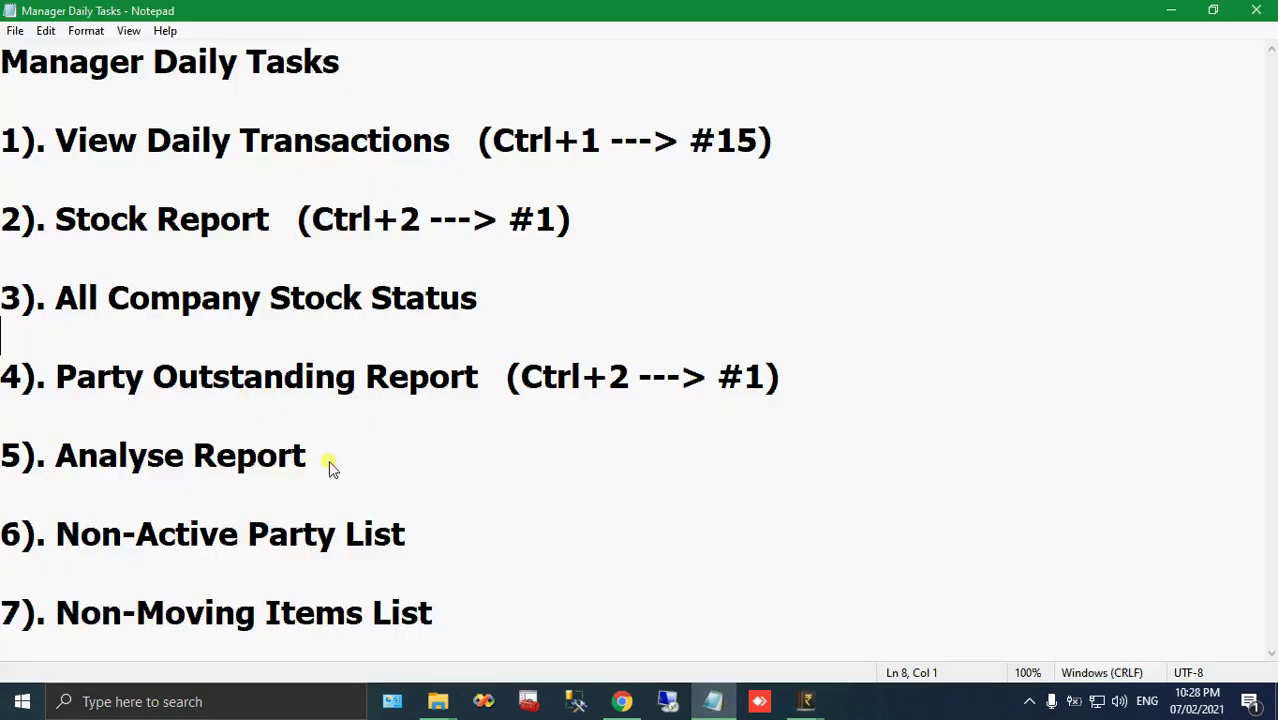
{"action": "left_click", "coordinate": [1168, 22]}
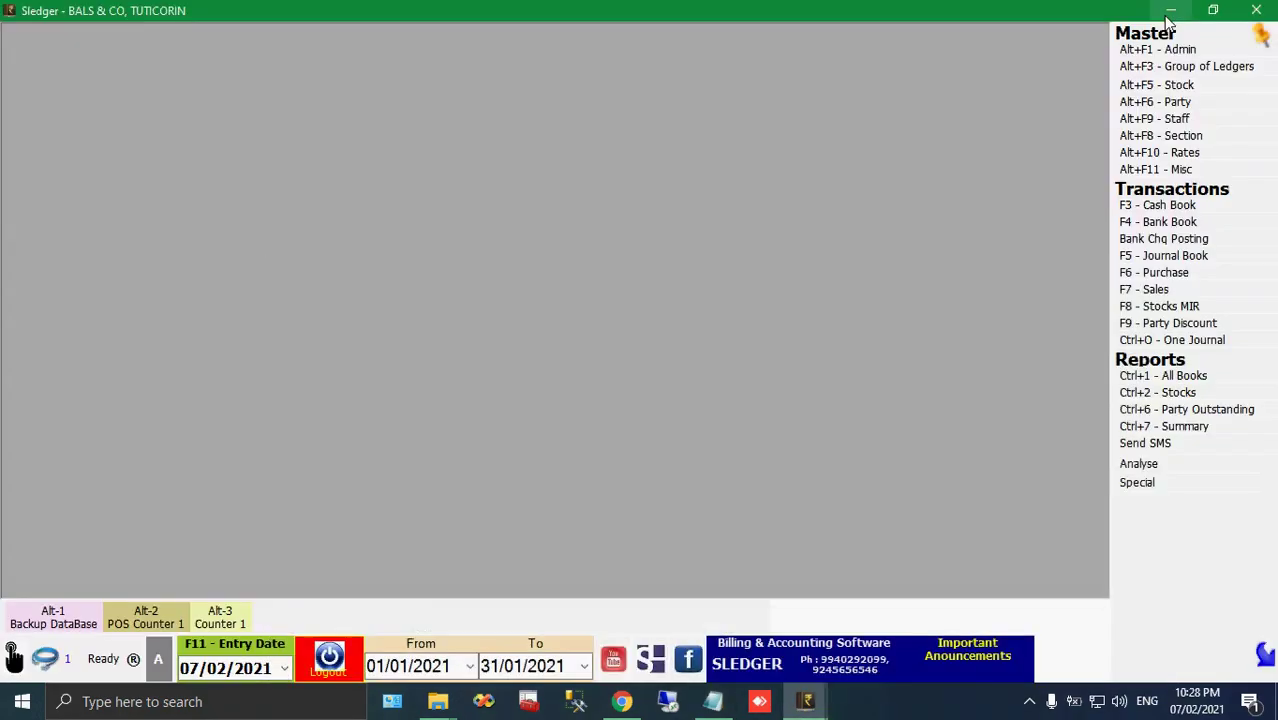
Open the General QuickDashBoard and set its period to This Financial Year, 01/04/2020–31/03/2021
{"action": "left_click", "coordinate": [1155, 472]}
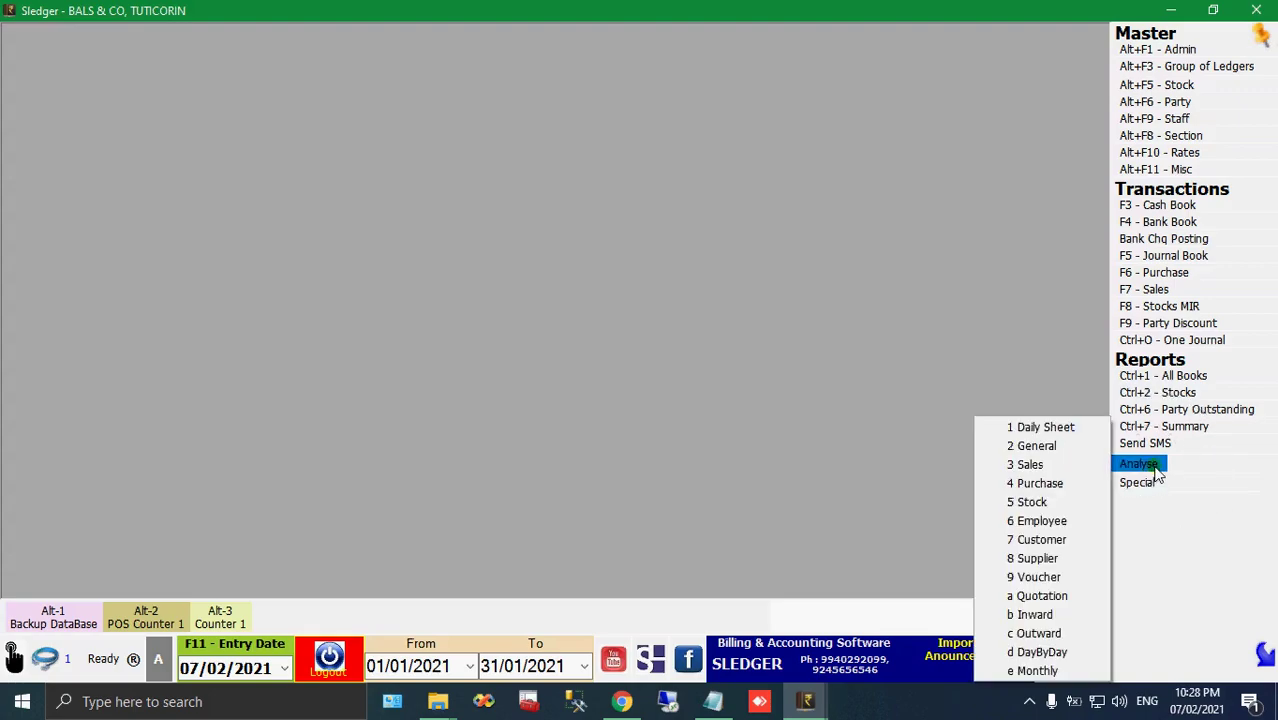
{"action": "left_click", "coordinate": [1050, 447]}
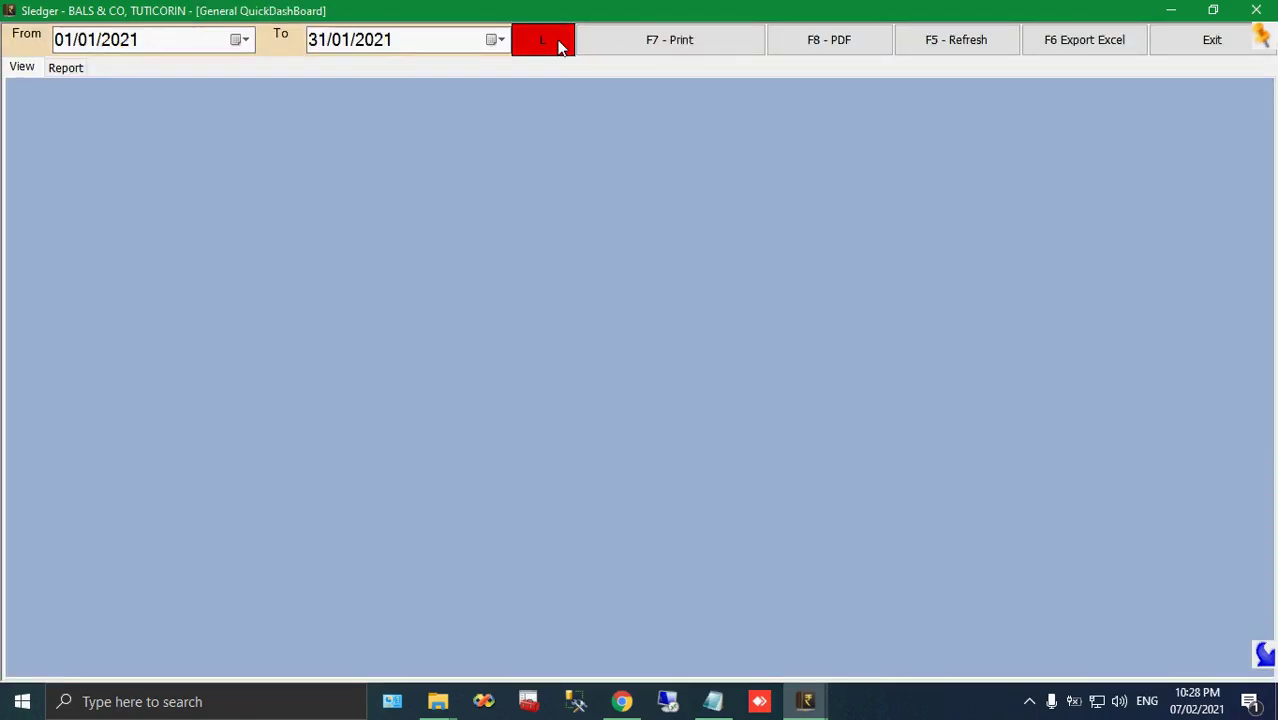
{"action": "right_click", "coordinate": [275, 50]}
{"action": "left_click", "coordinate": [662, 167]}
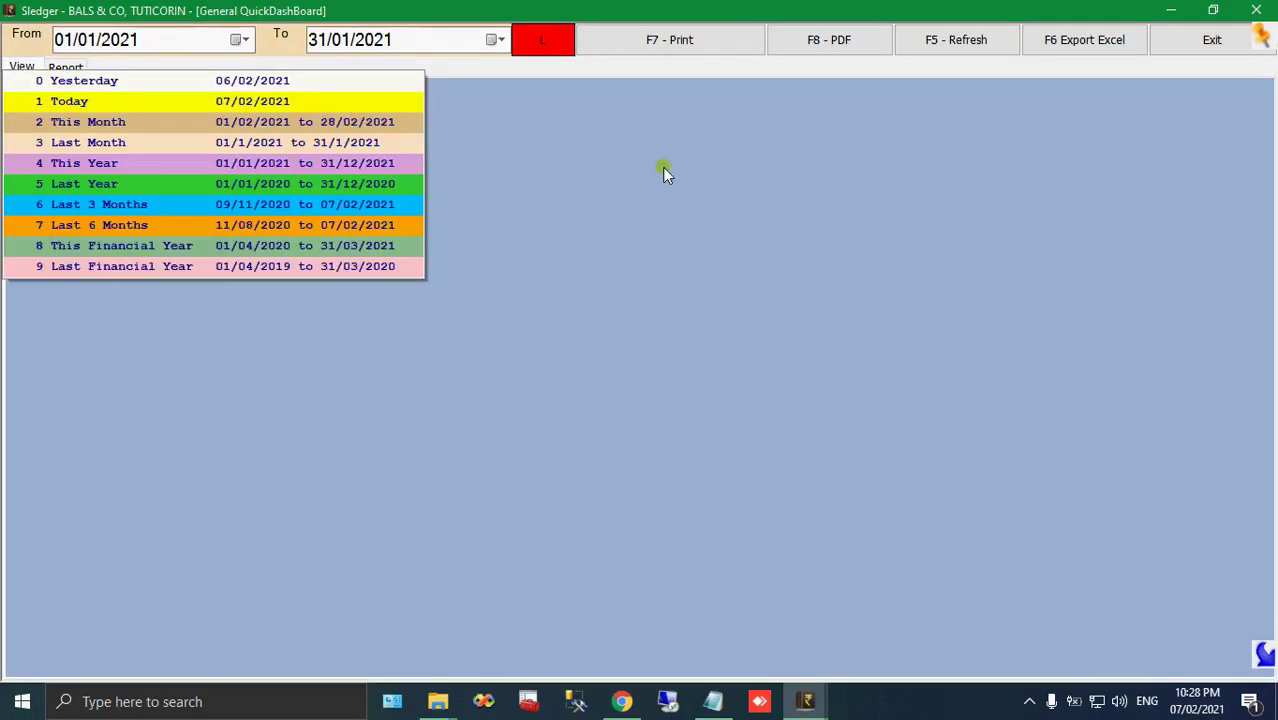
{"action": "left_click", "coordinate": [240, 40]}
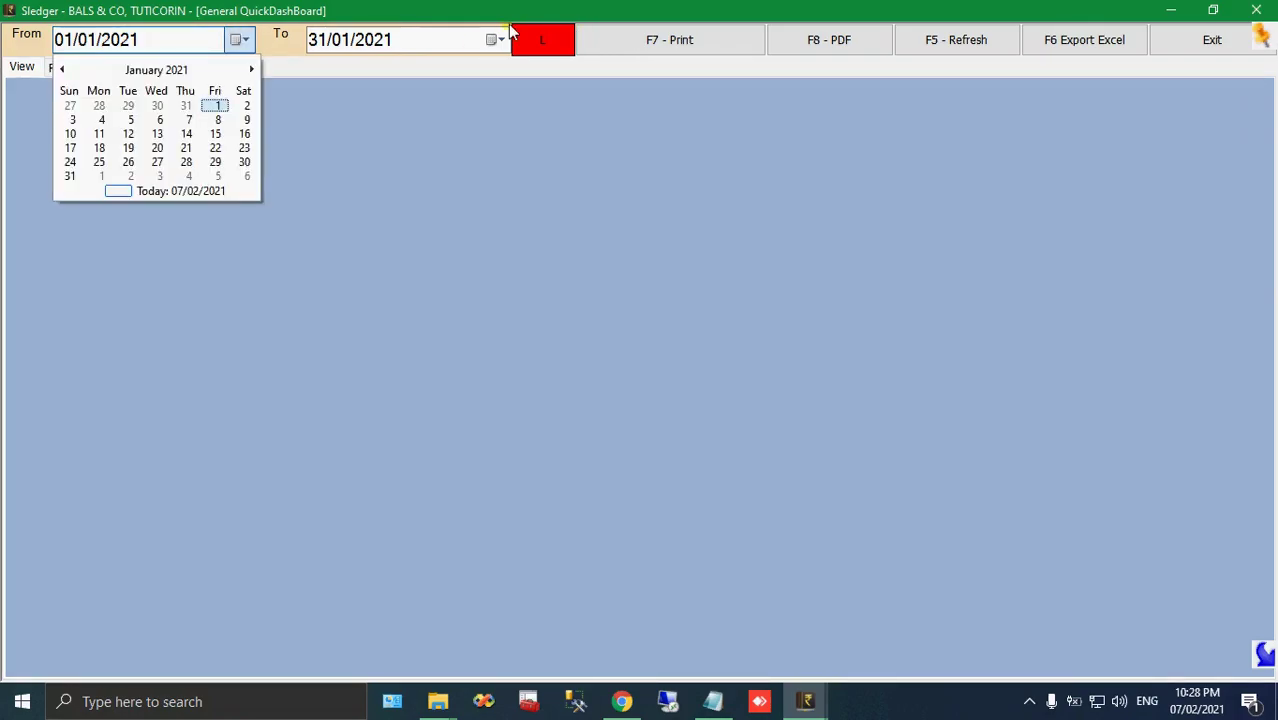
{"action": "left_click", "coordinate": [456, 157]}
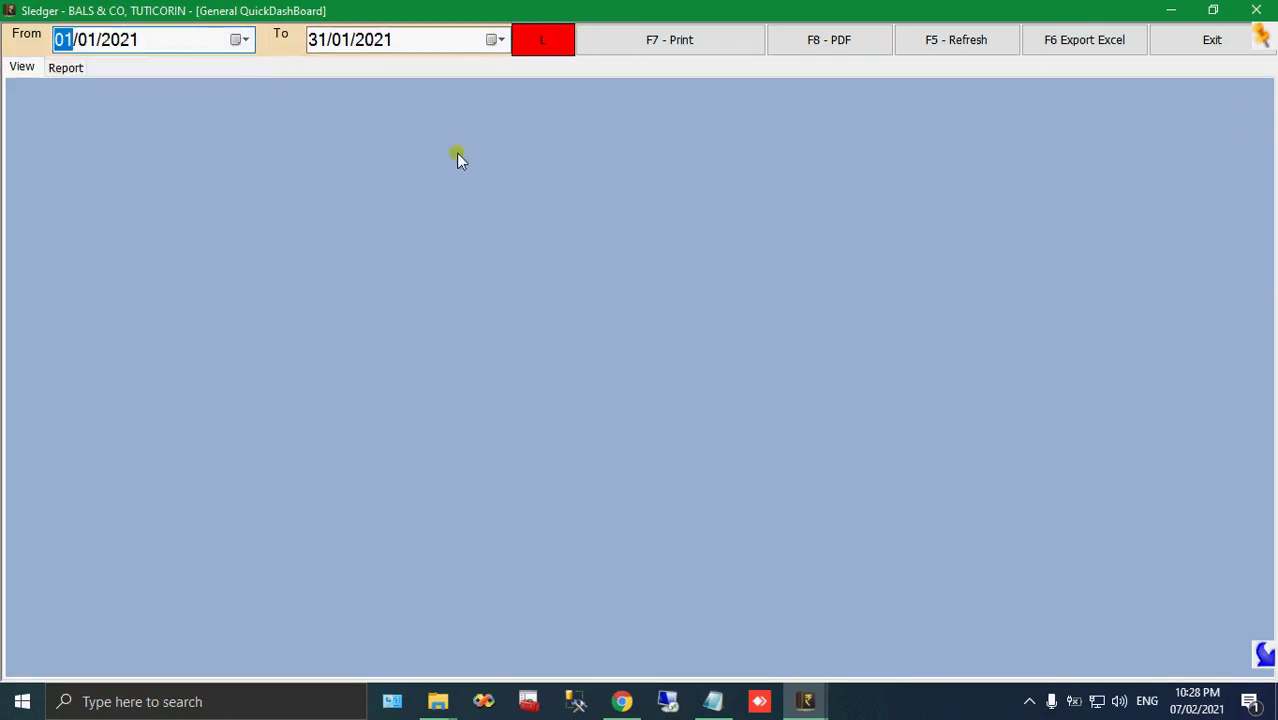
{"action": "right_click", "coordinate": [286, 40]}
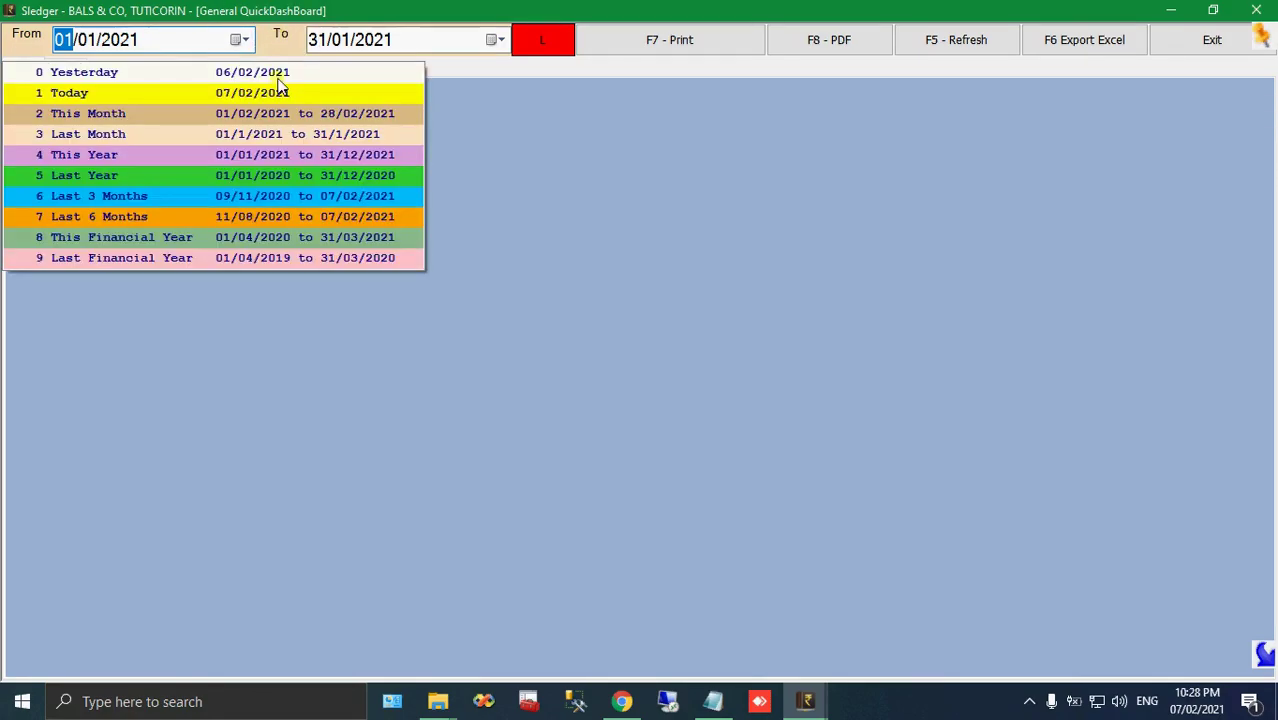
{"action": "left_click", "coordinate": [209, 255]}
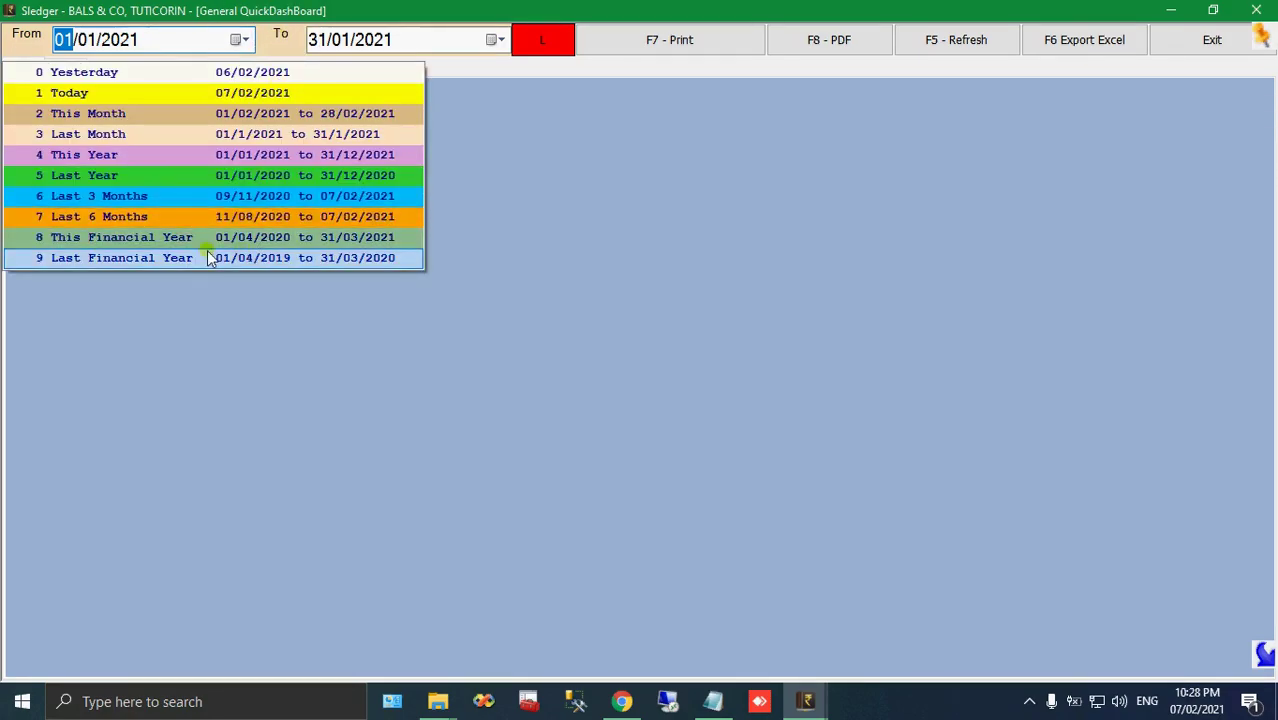
{"action": "left_click", "coordinate": [112, 245]}
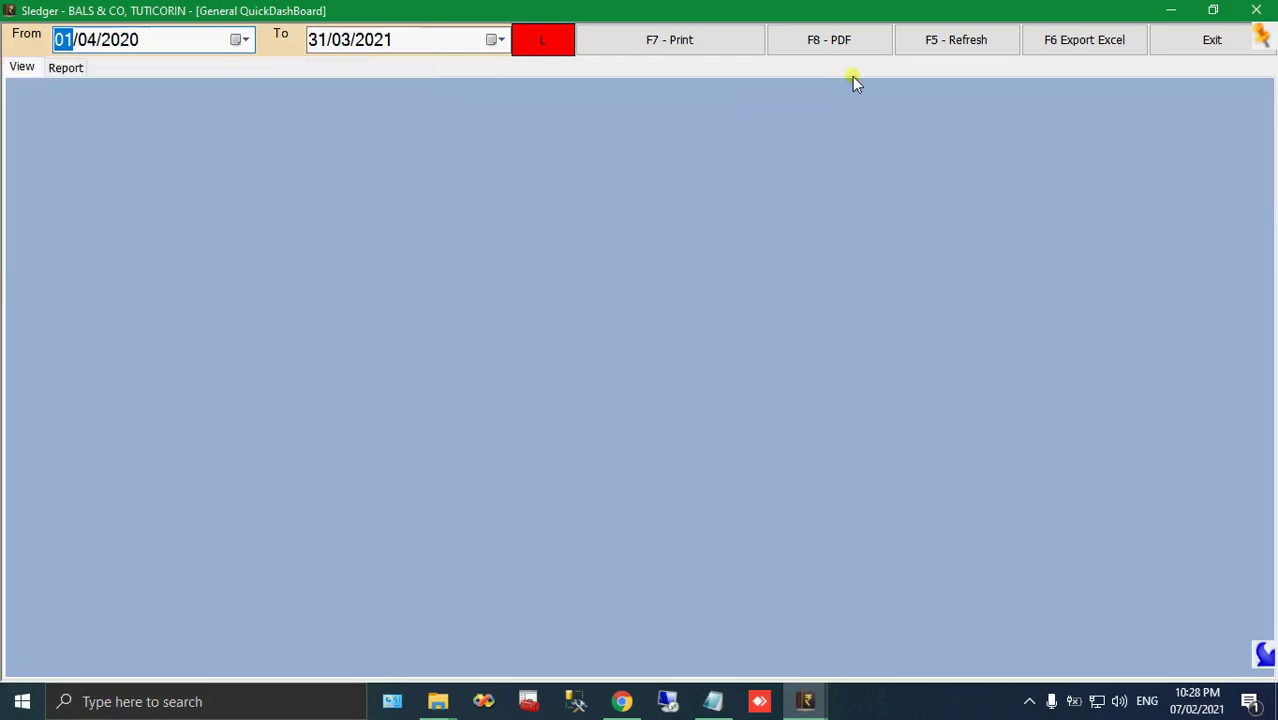
{"action": "left_click", "coordinate": [957, 42]}
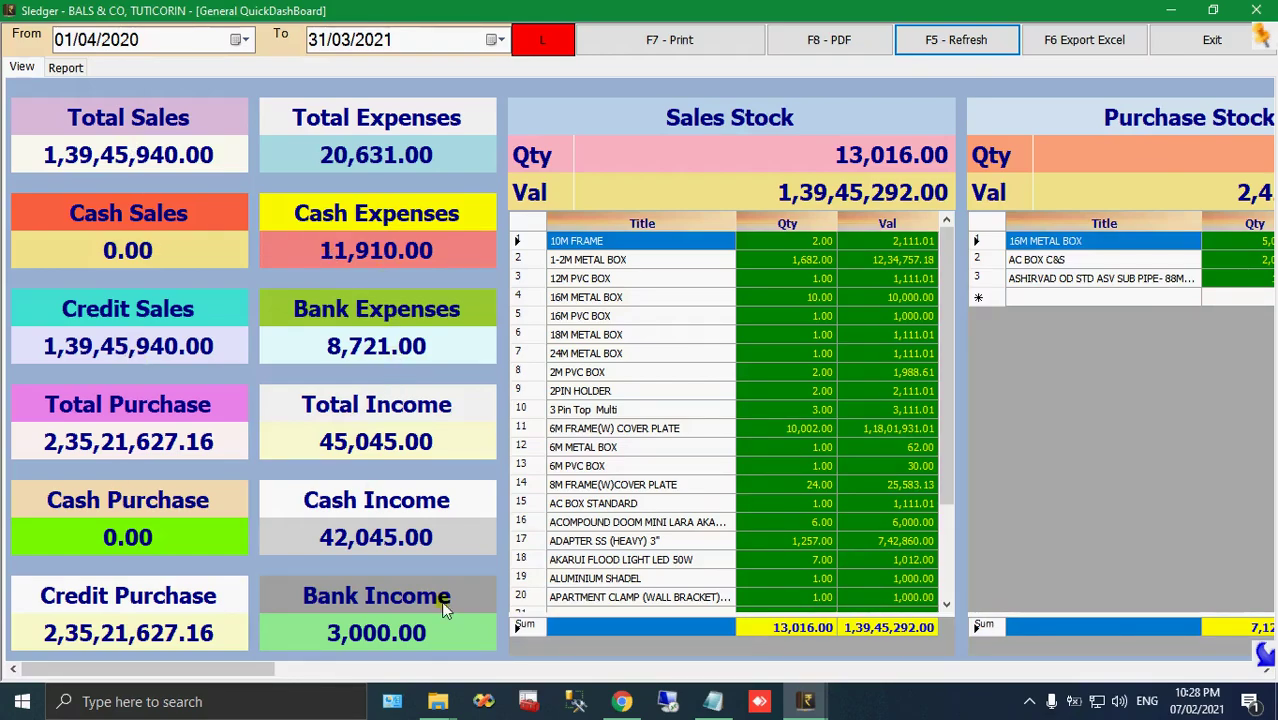
Scroll across the General dashboard panels, including the 20,631.00 Monthly Expense
{"action": "left_click", "coordinate": [743, 384]}
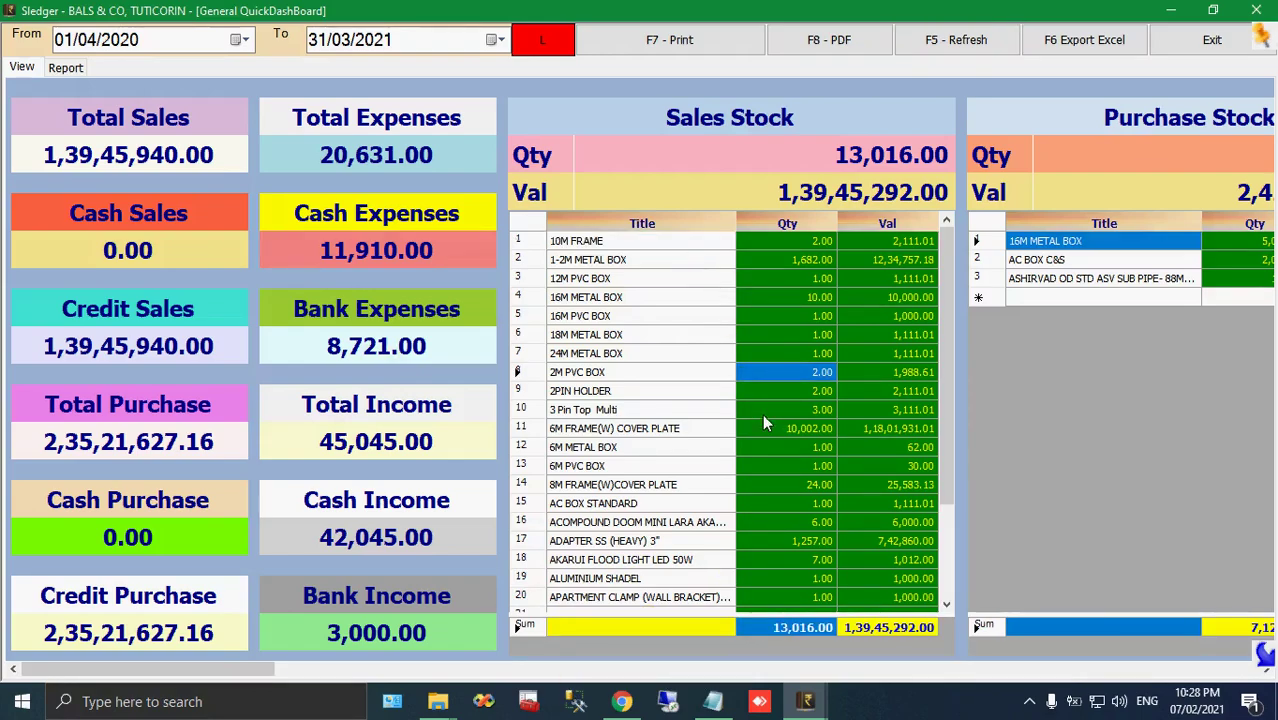
{"action": "left_click_drag", "start_coordinate": [237, 669], "coordinate": [521, 669]}
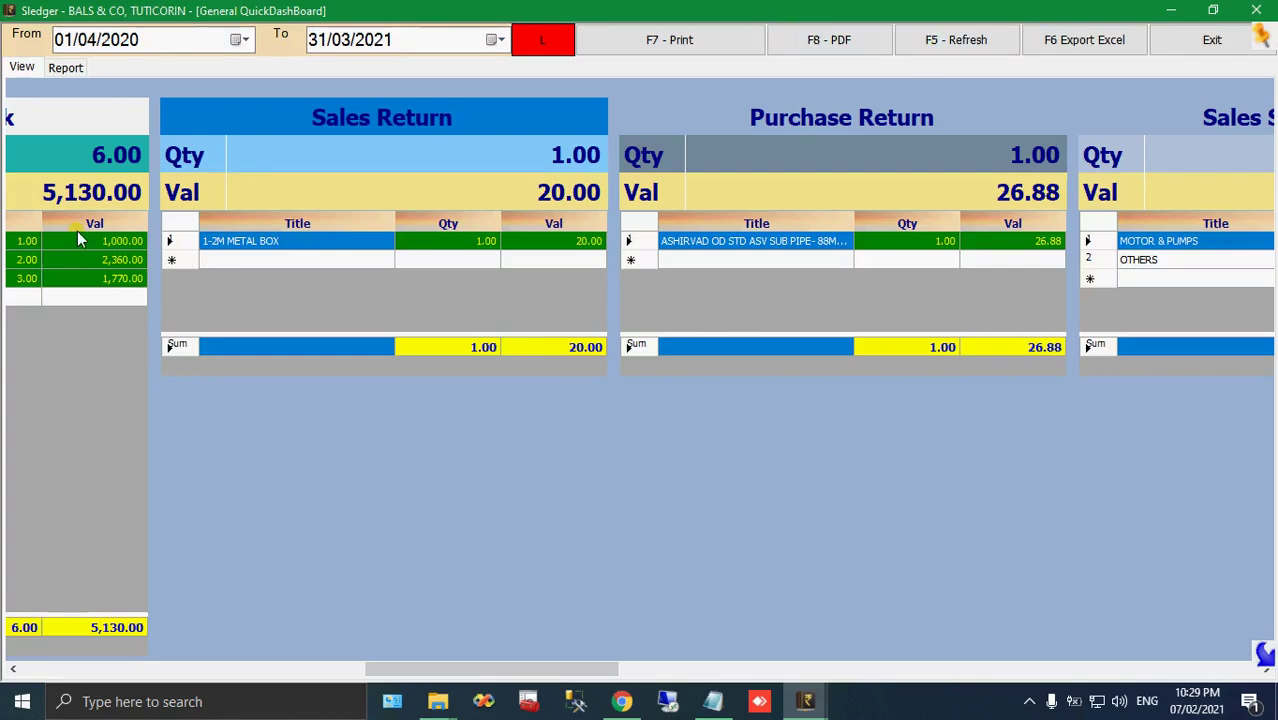
{"action": "left_click_drag", "start_coordinate": [612, 670], "coordinate": [1081, 666]}
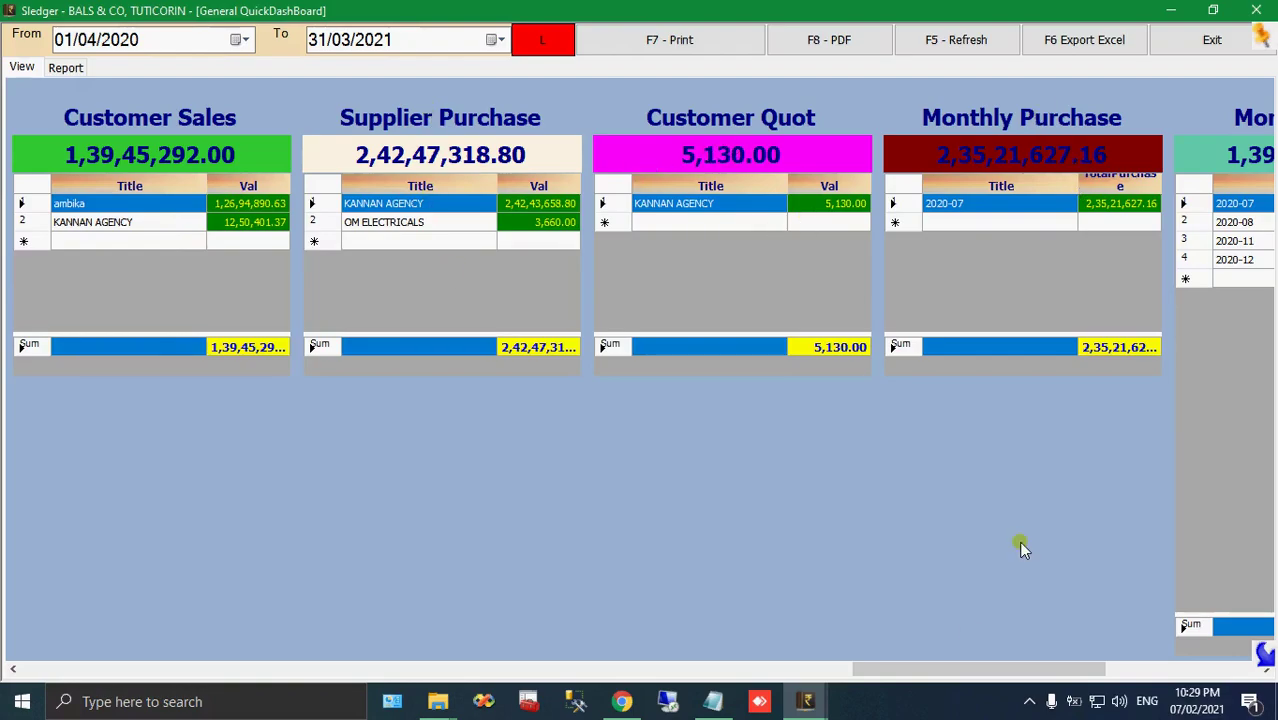
{"action": "left_click_drag", "start_coordinate": [941, 667], "coordinate": [1127, 670]}
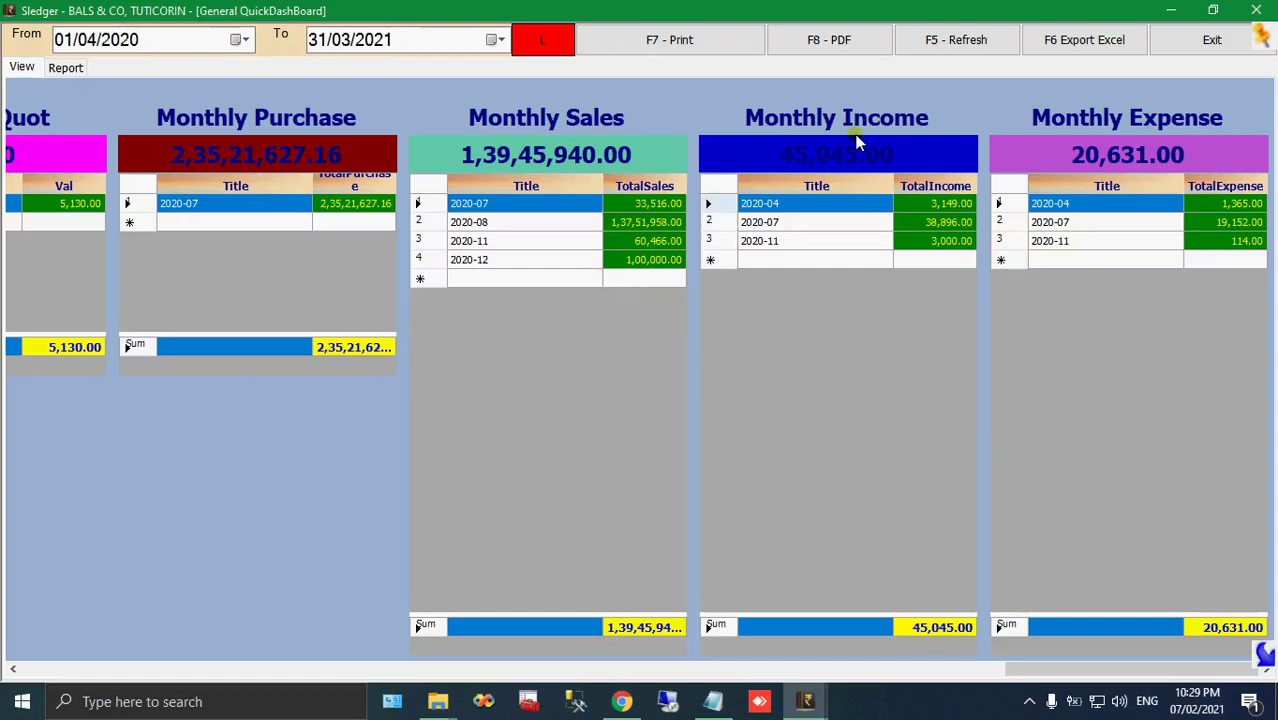
Close the General dashboard and open the Voucher QuickDashBoard for This Financial Year
{"action": "left_click", "coordinate": [1217, 57]}
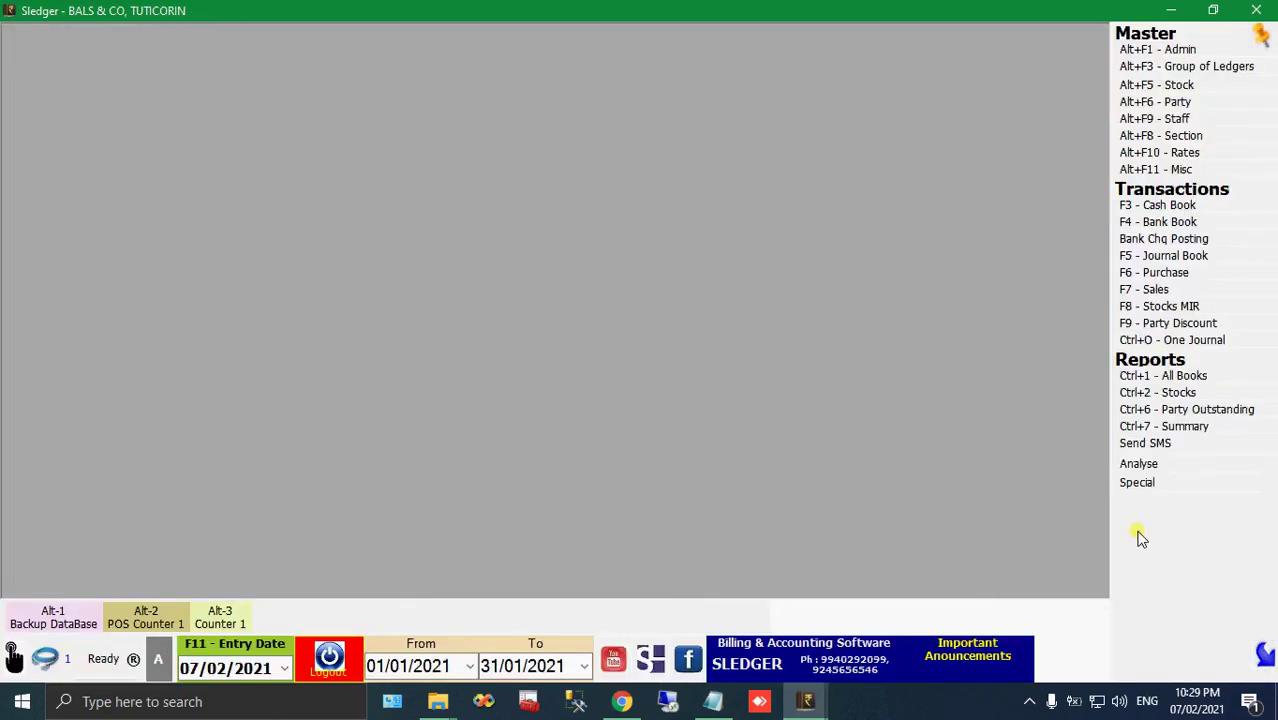
{"action": "left_click", "coordinate": [1152, 468]}
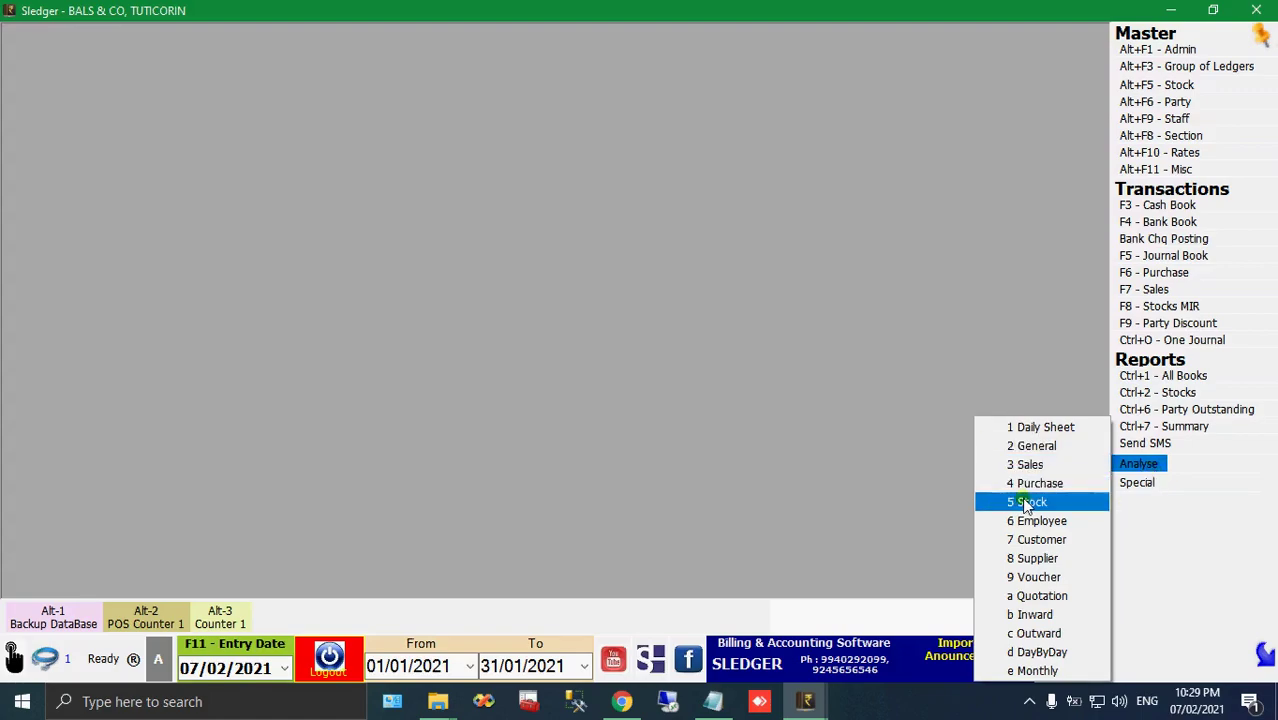
{"action": "left_click", "coordinate": [1040, 577]}
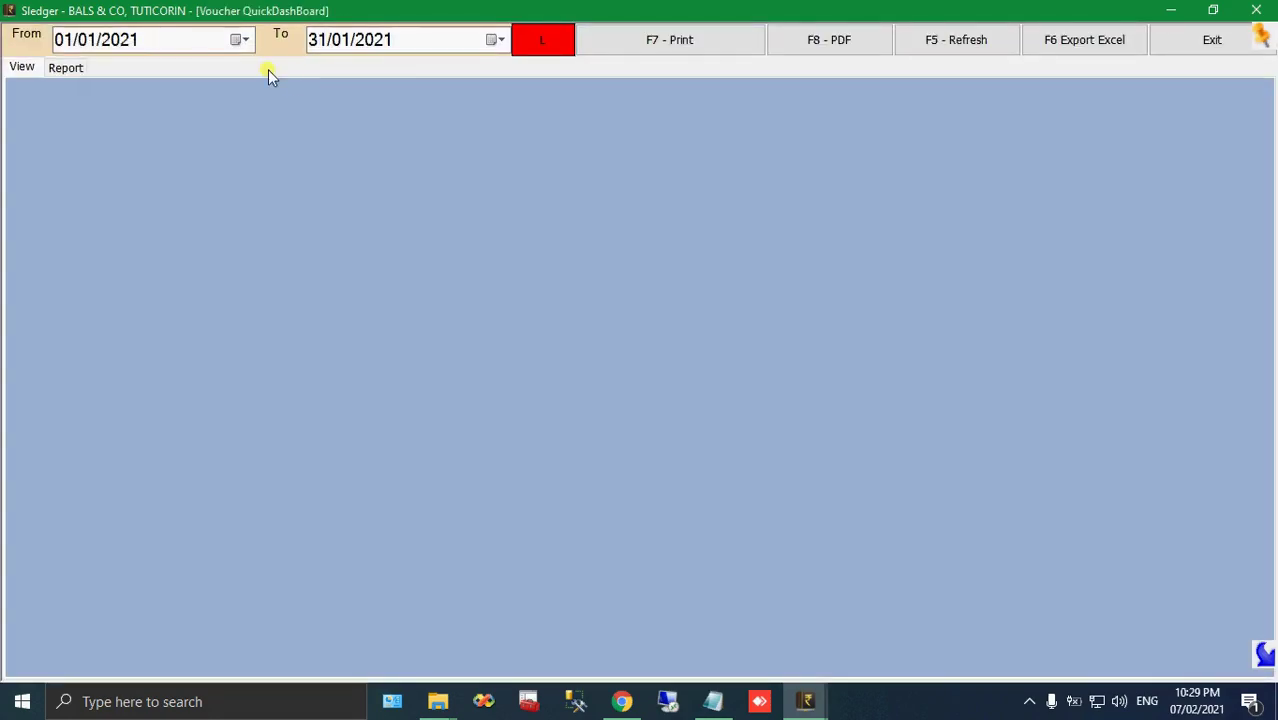
{"action": "left_click", "coordinate": [212, 250]}
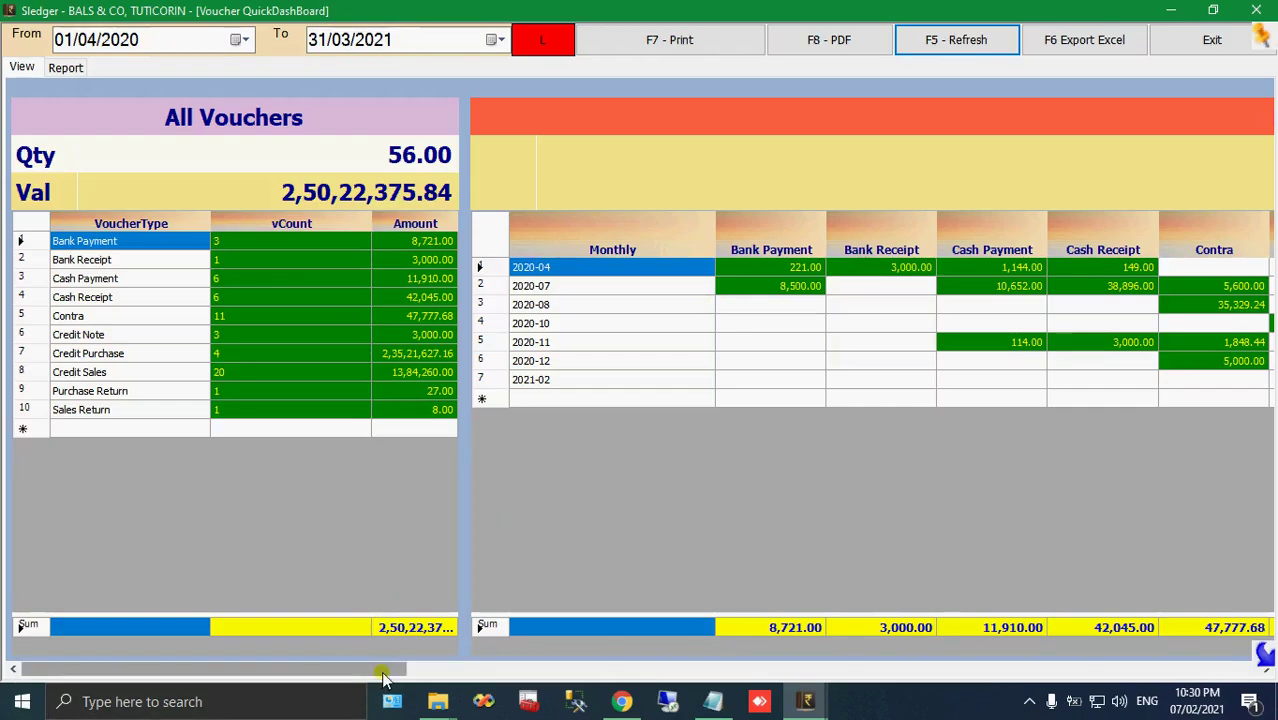
{"action": "left_click_drag", "start_coordinate": [385, 670], "coordinate": [465, 678]}
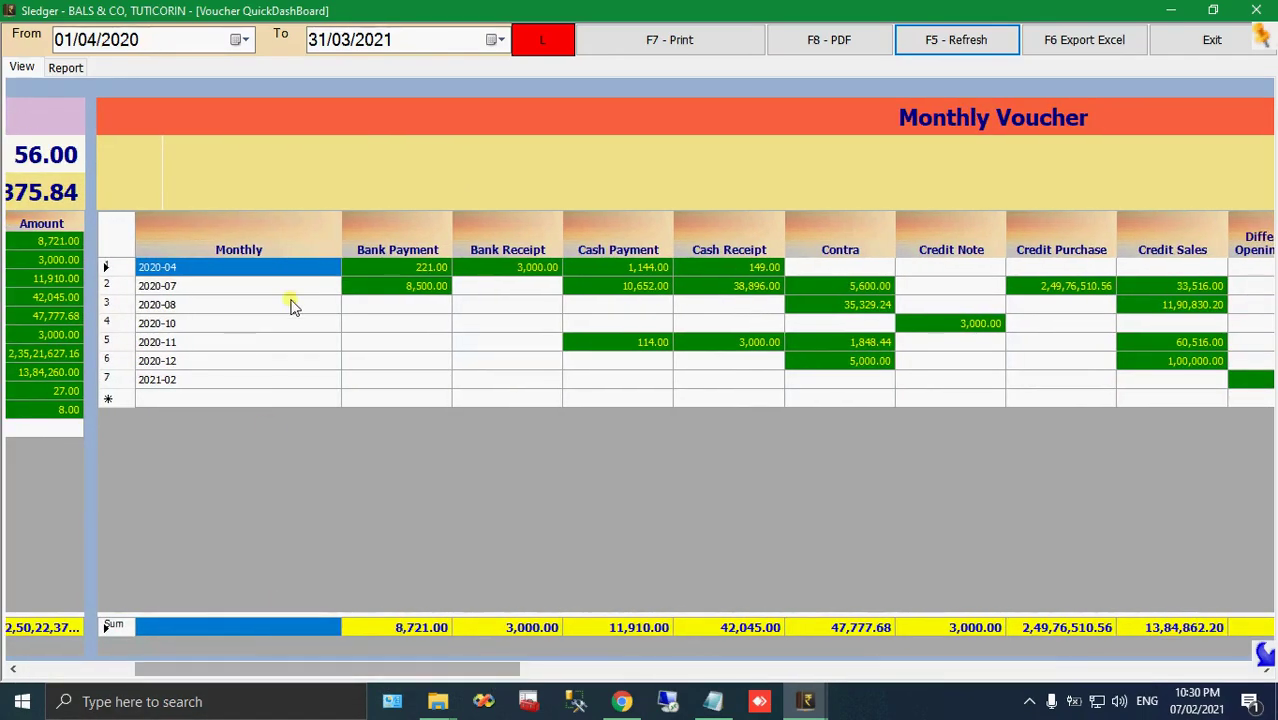
{"action": "left_click", "coordinate": [393, 285]}
{"action": "left_click", "coordinate": [342, 266]}
{"action": "left_click", "coordinate": [338, 285]}
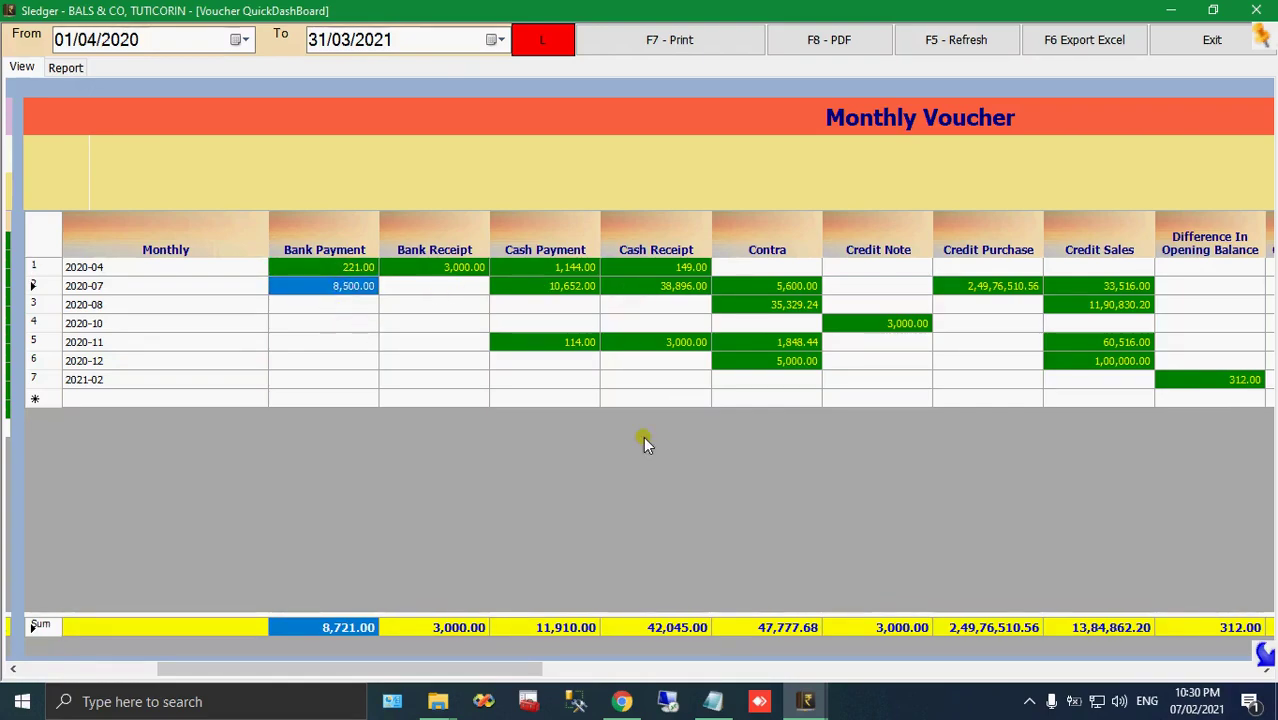
{"action": "left_click", "coordinate": [662, 270]}
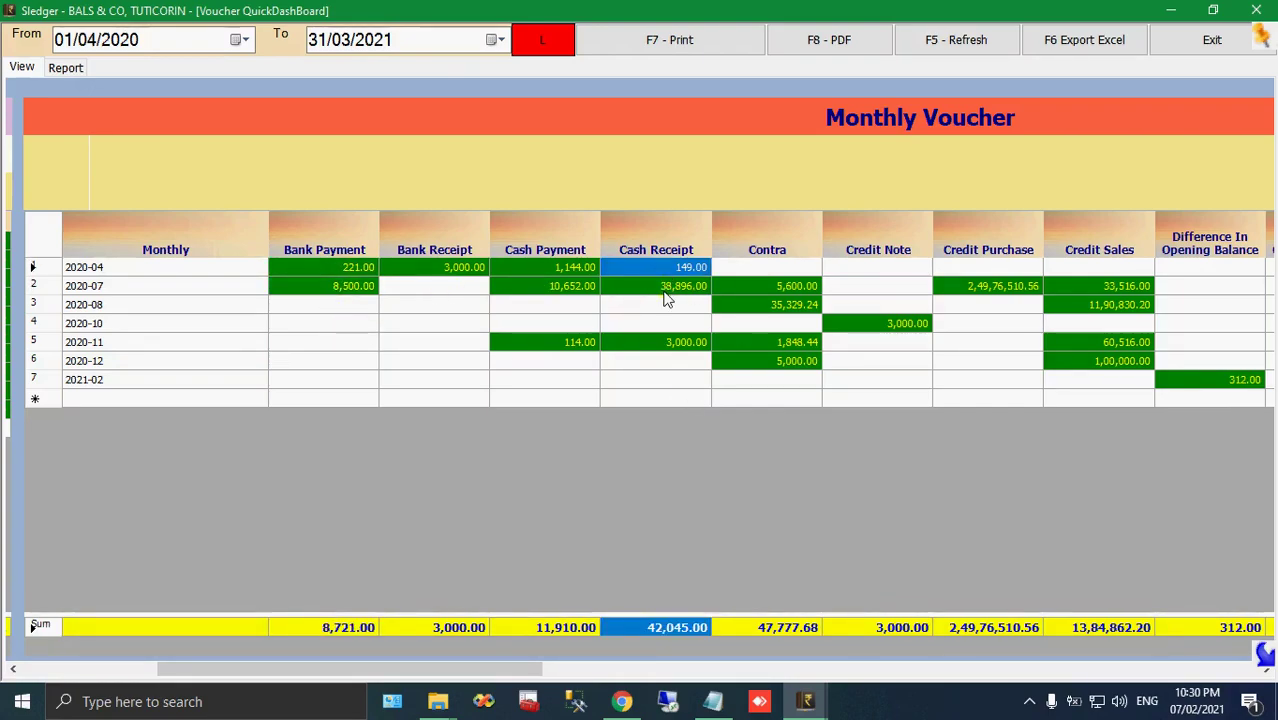
{"action": "left_click", "coordinate": [665, 288]}
{"action": "left_click", "coordinate": [674, 342]}
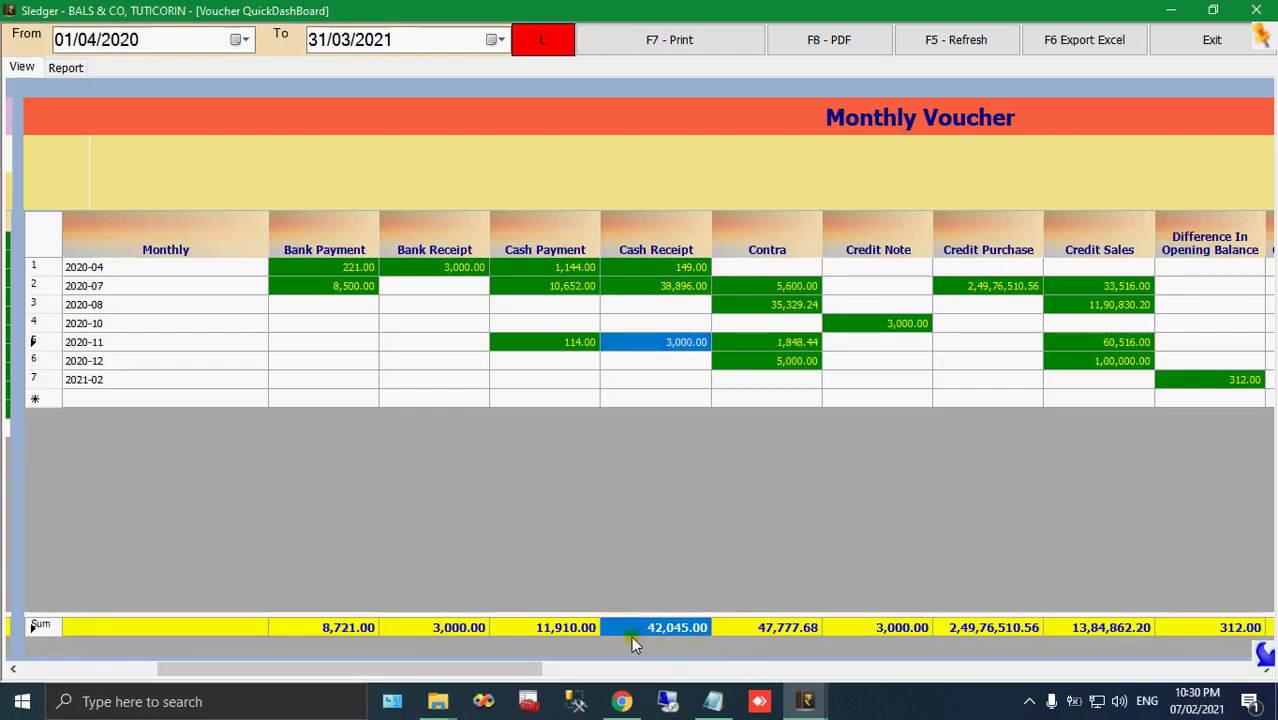
{"action": "left_click_drag", "start_coordinate": [508, 671], "coordinate": [1097, 687]}
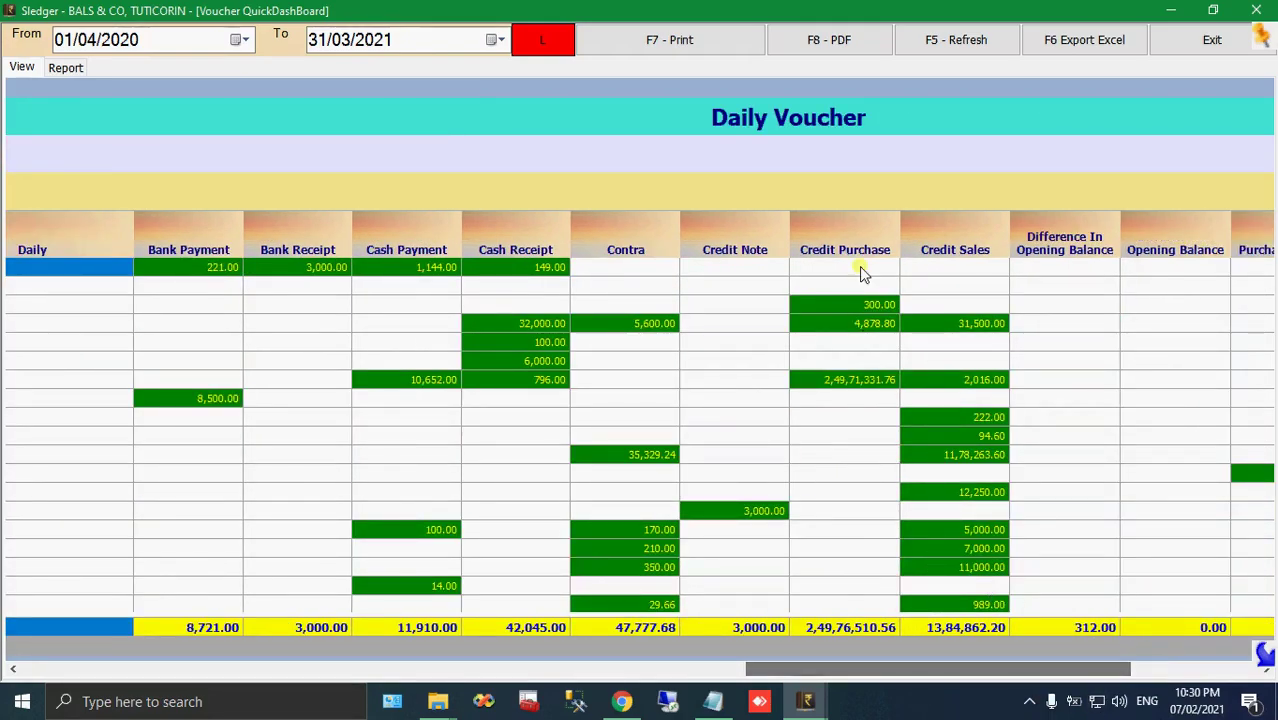
{"action": "left_click", "coordinate": [695, 493]}
{"action": "left_click", "coordinate": [443, 306]}
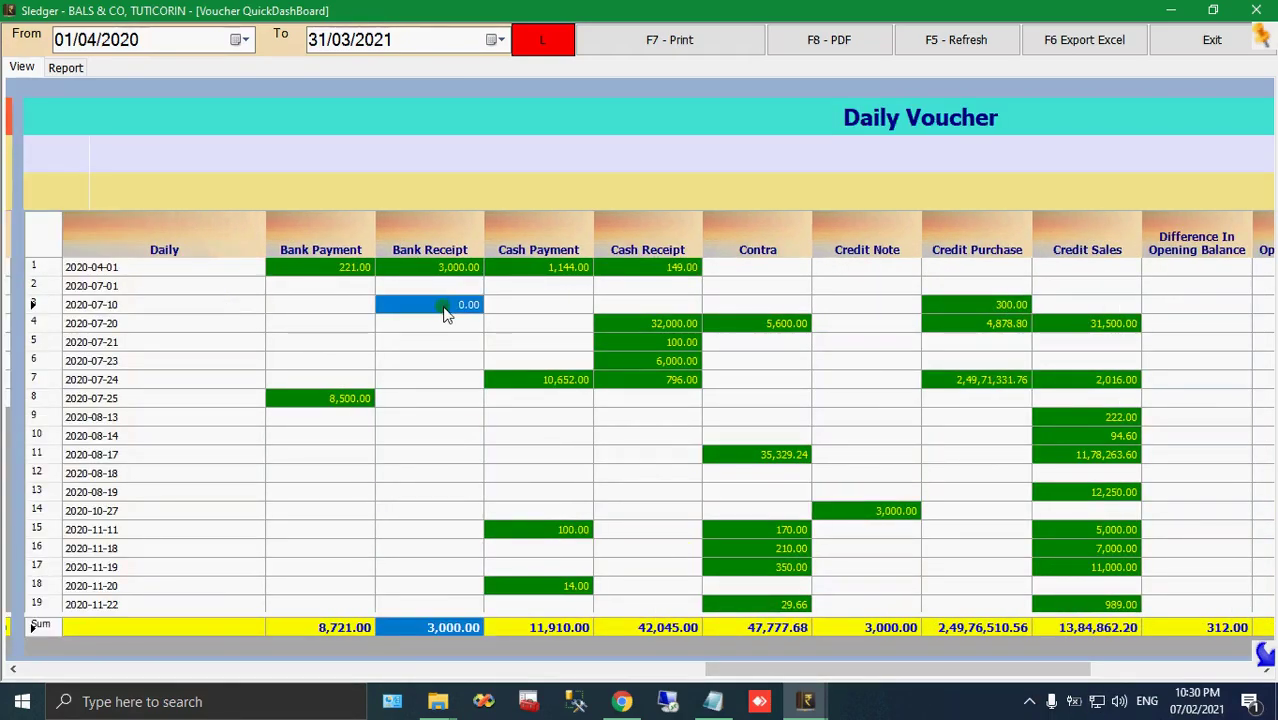
{"action": "left_click_drag", "start_coordinate": [770, 672], "coordinate": [980, 668]}
{"action": "key", "text": "Escape"}
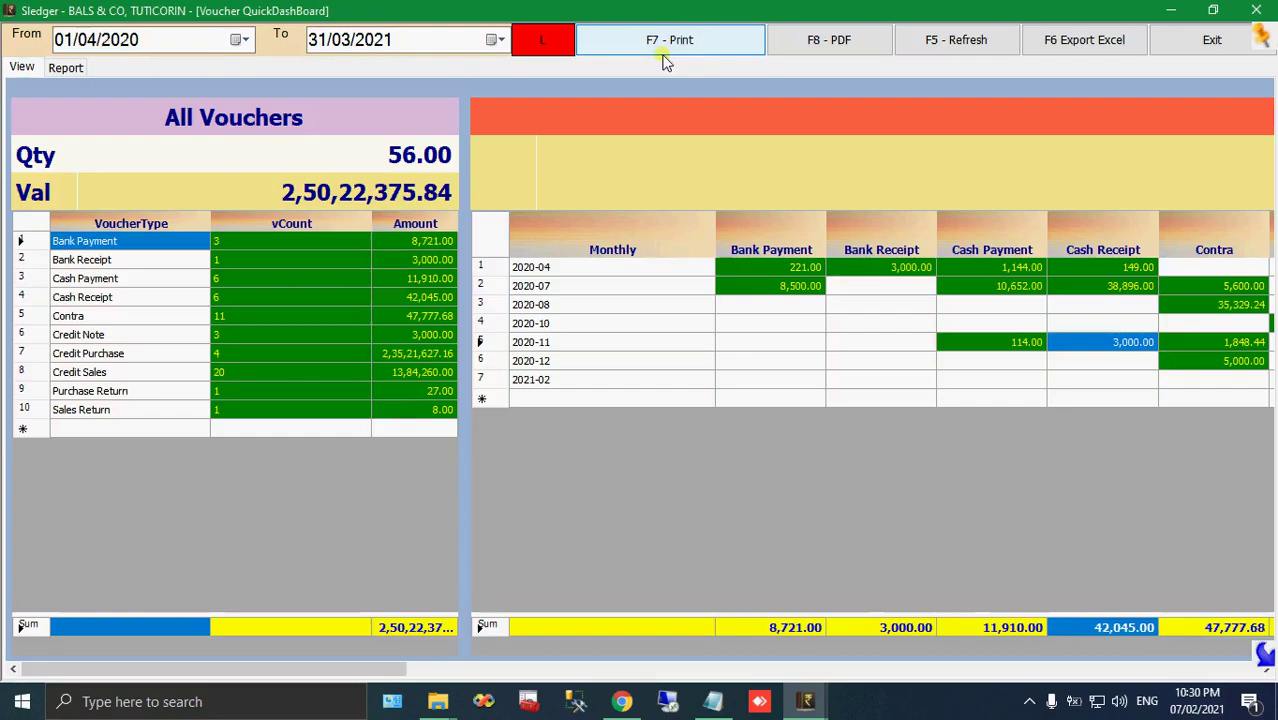
Switch the Voucher QuickDashBoard to its report view and scroll through its tables
{"action": "left_click", "coordinate": [67, 68]}
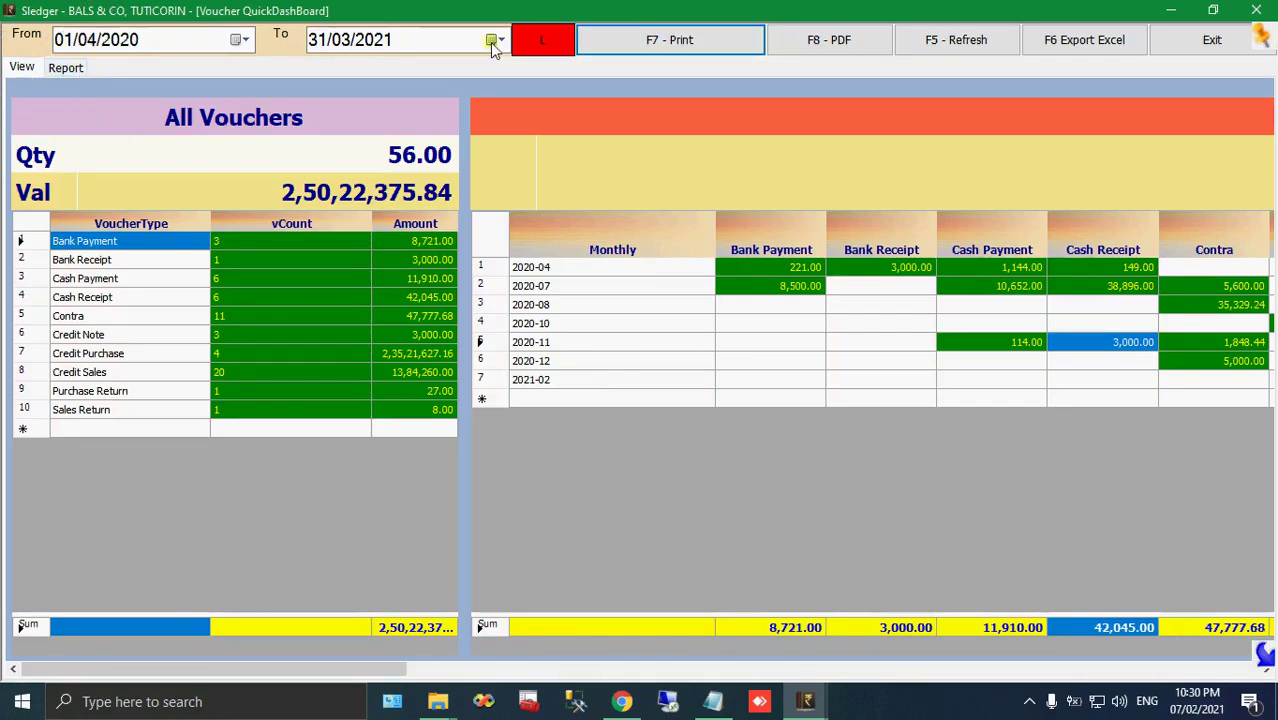
{"action": "left_click", "coordinate": [71, 66]}
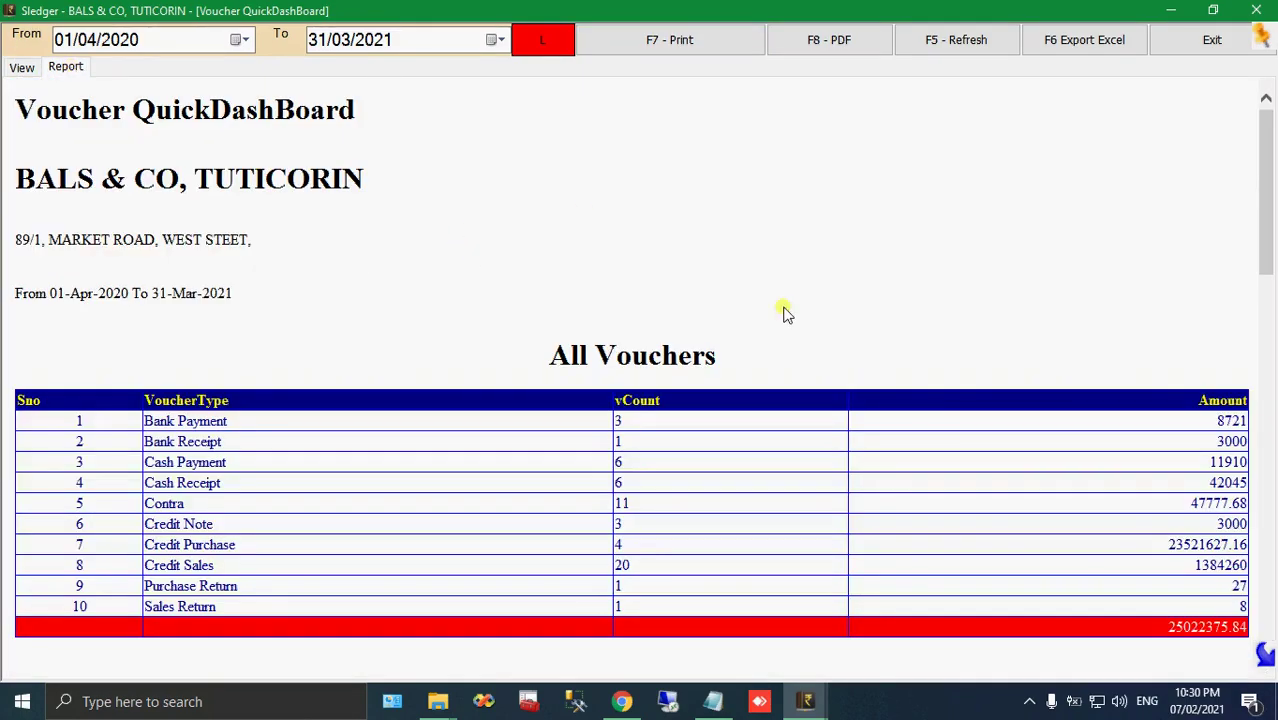
{"action": "scroll", "coordinate": [876, 296], "scroll_direction": "down", "scroll_amount": 3}
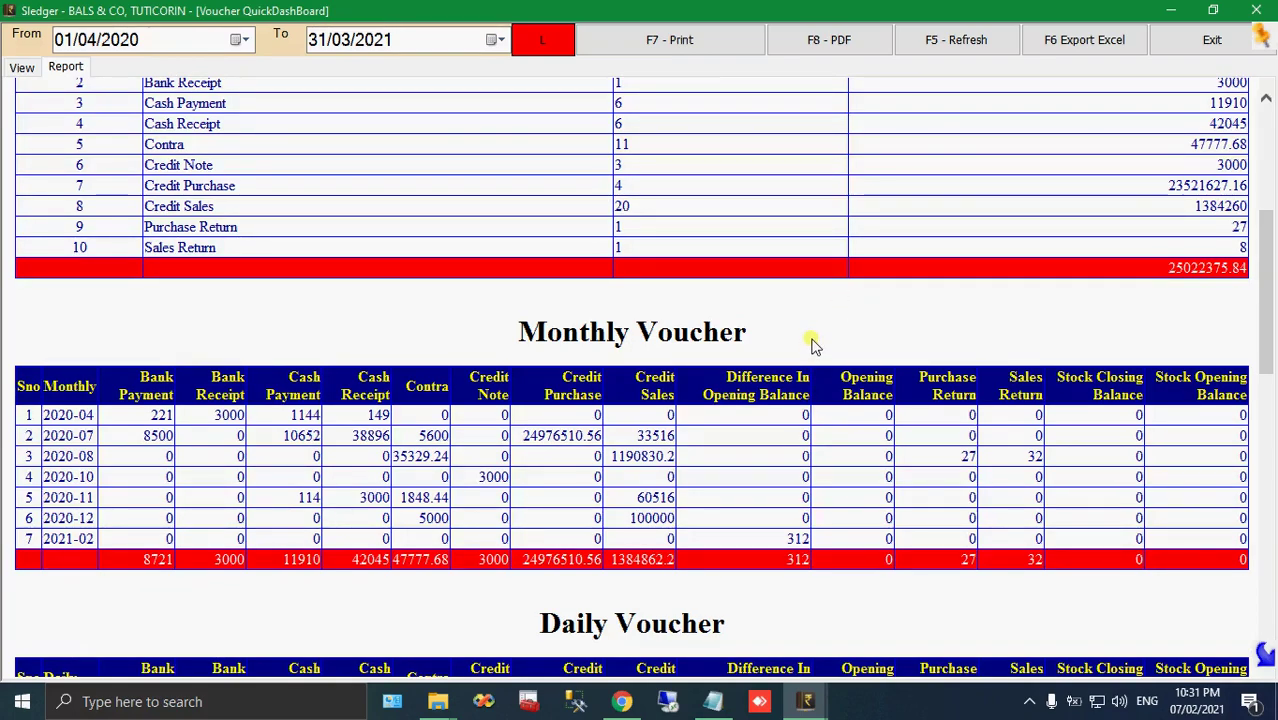
{"action": "scroll", "coordinate": [766, 328], "scroll_direction": "down", "scroll_amount": 2}
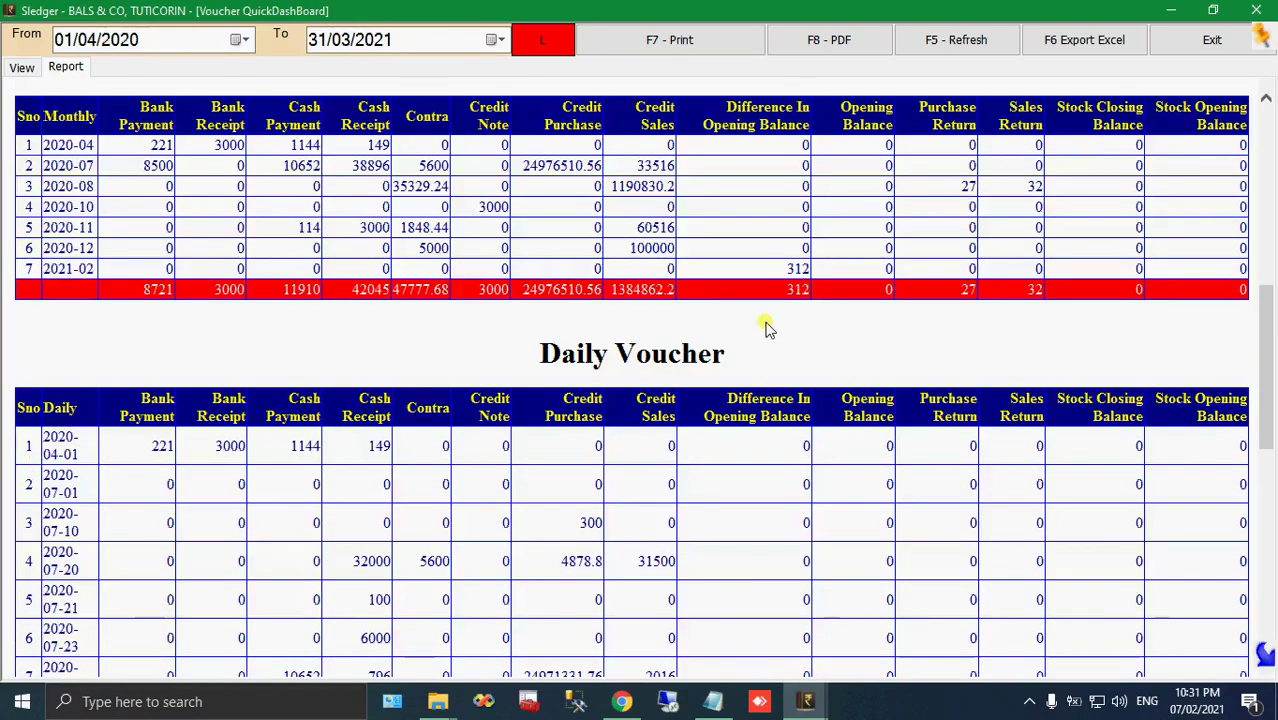
{"action": "scroll", "coordinate": [766, 328], "scroll_direction": "down", "scroll_amount": 5}
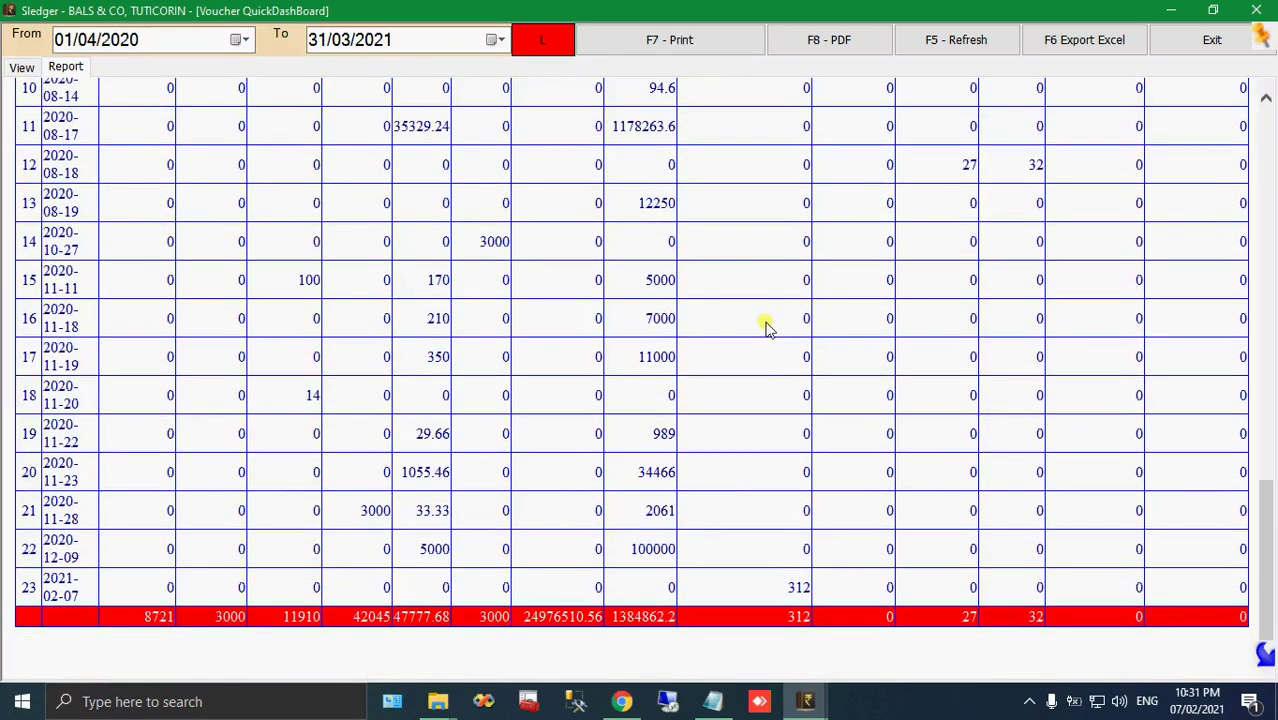
{"action": "scroll", "coordinate": [766, 328], "scroll_direction": "up", "scroll_amount": 8}
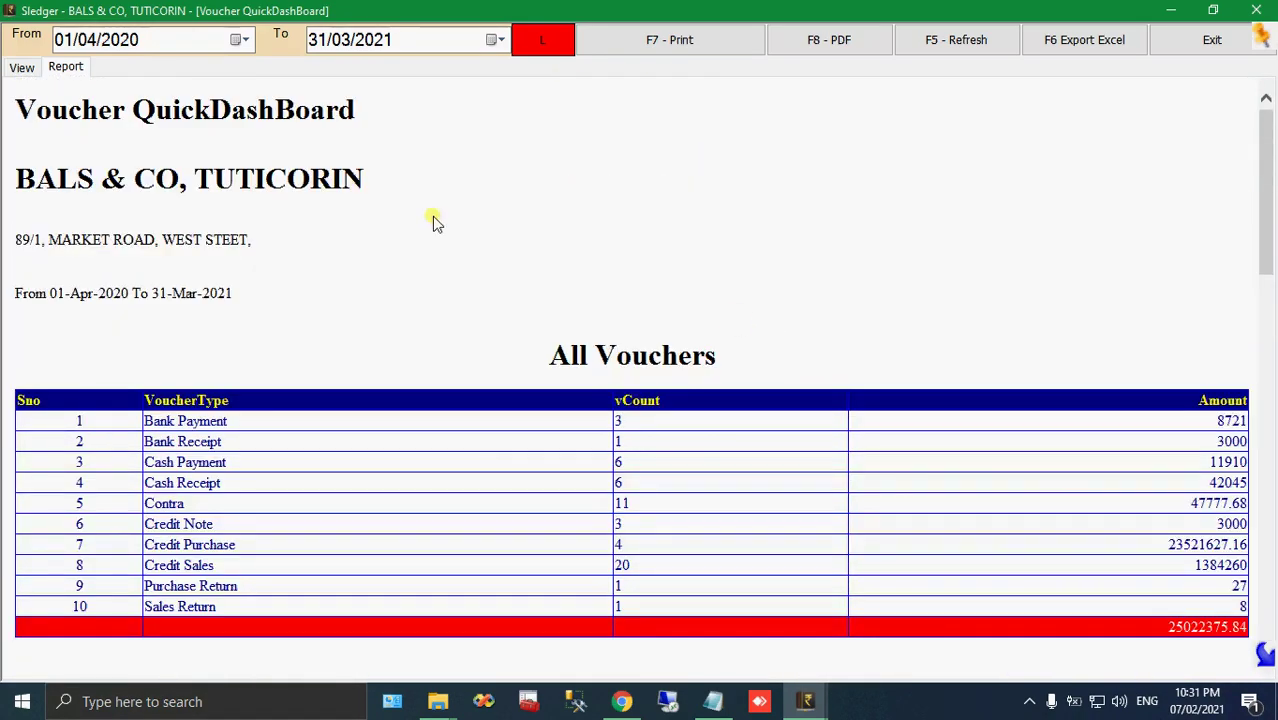
Export the report as PDF 'Voucher QuickDashBoard 01-Apr-2020 31-Mar-2021', dropping the .html extension
{"action": "left_click", "coordinate": [852, 41]}
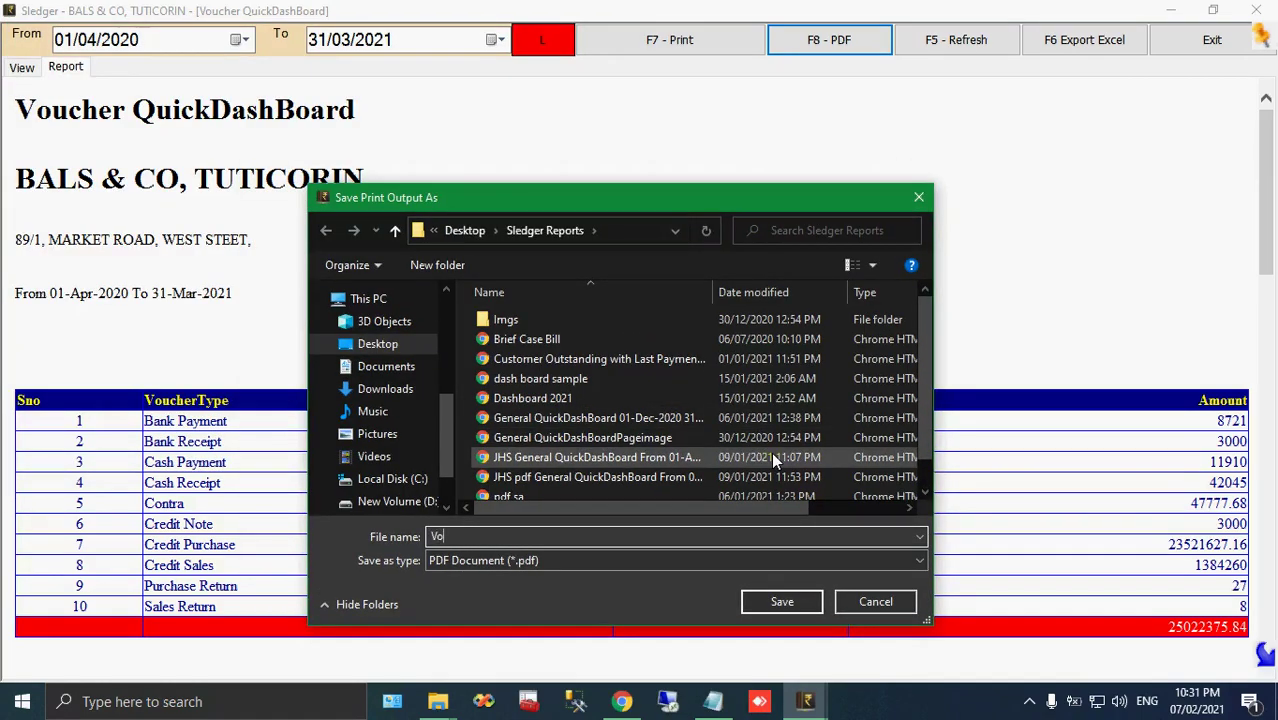
{"action": "type", "text": "er Qu"}
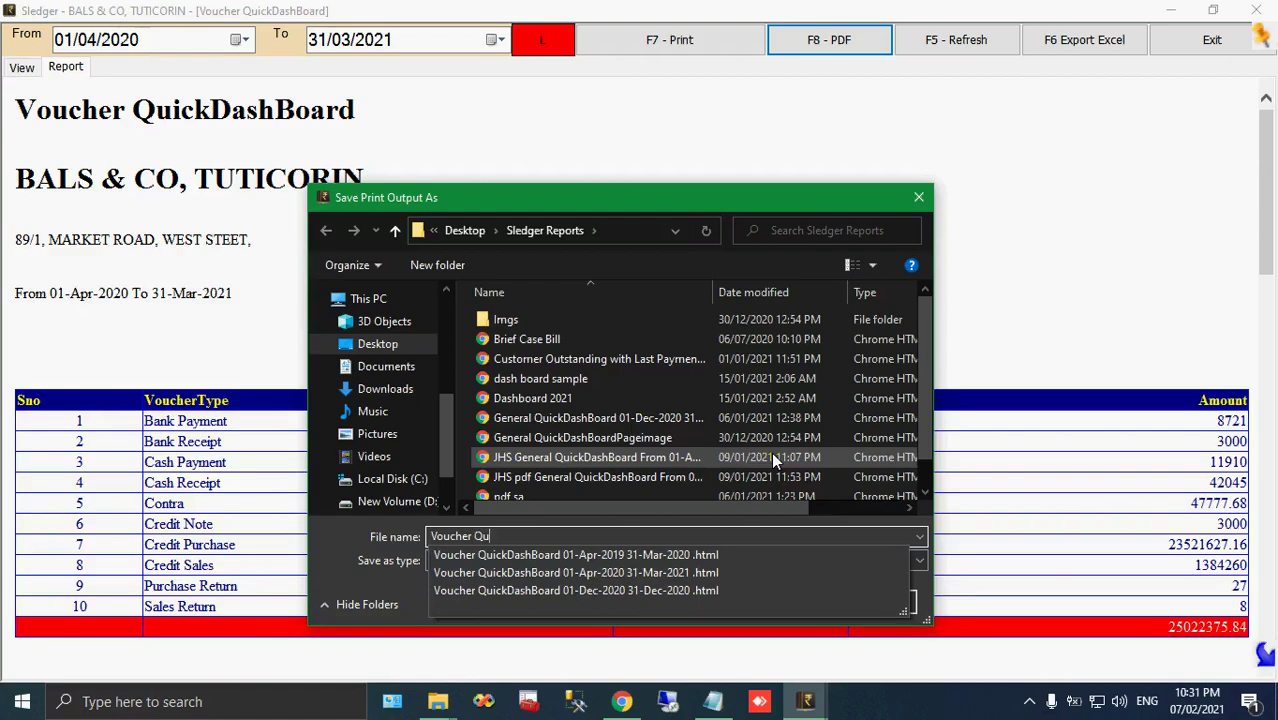
{"action": "key", "text": "Down"}
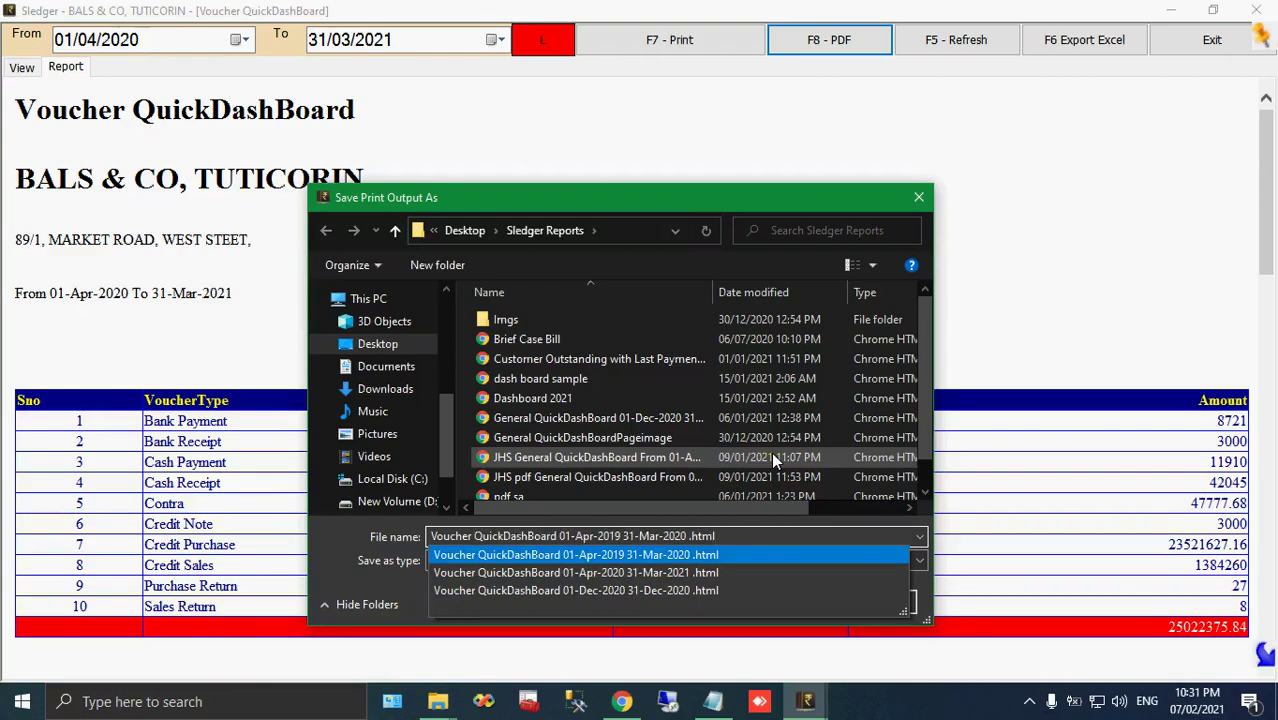
{"action": "key", "text": "Down"}
{"action": "key", "text": "Return"}
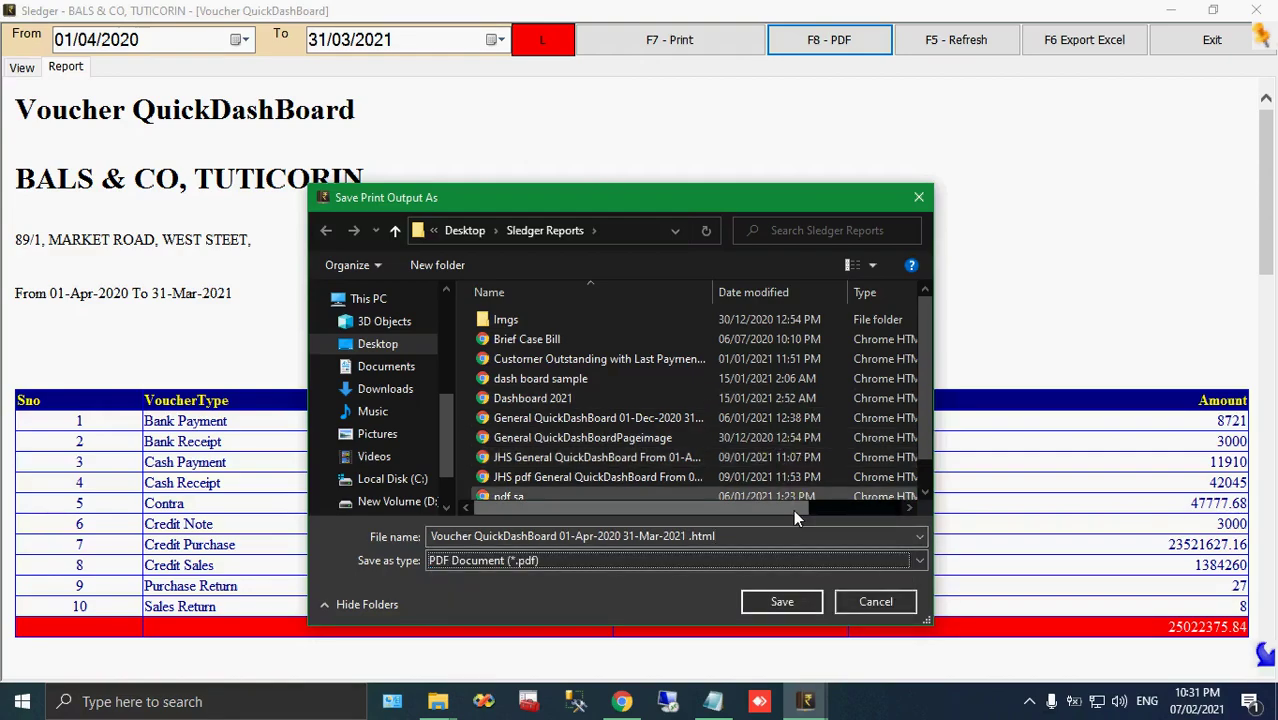
{"action": "left_click", "coordinate": [730, 533]}
{"action": "left_click", "coordinate": [732, 533]}
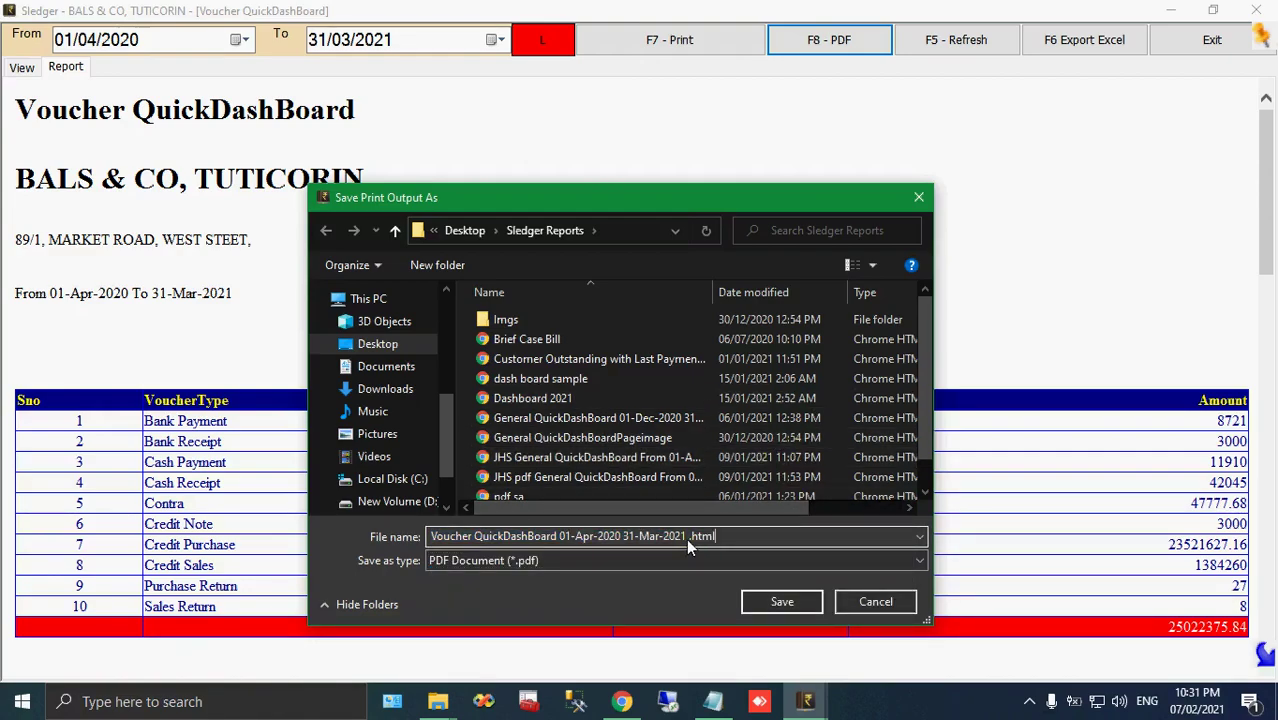
{"action": "key", "text": "BackSpace"}
{"action": "left_click", "coordinate": [806, 601]}
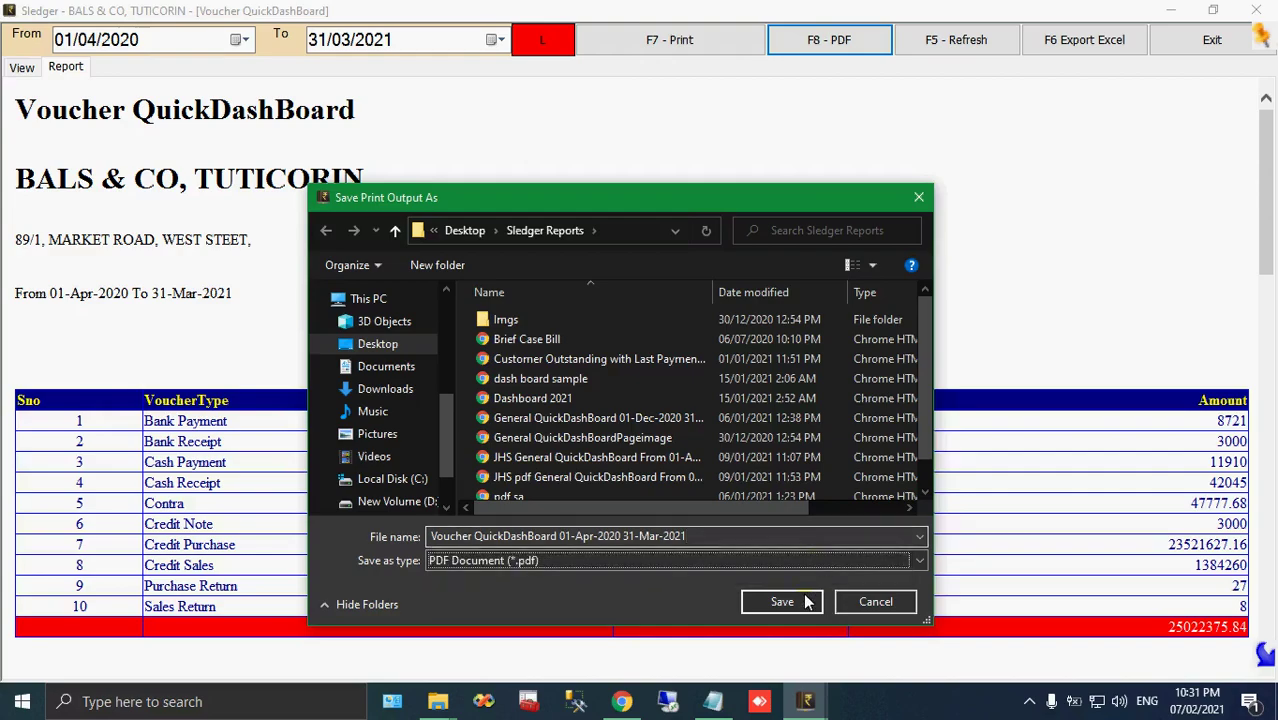
{"action": "left_click", "coordinate": [782, 601]}
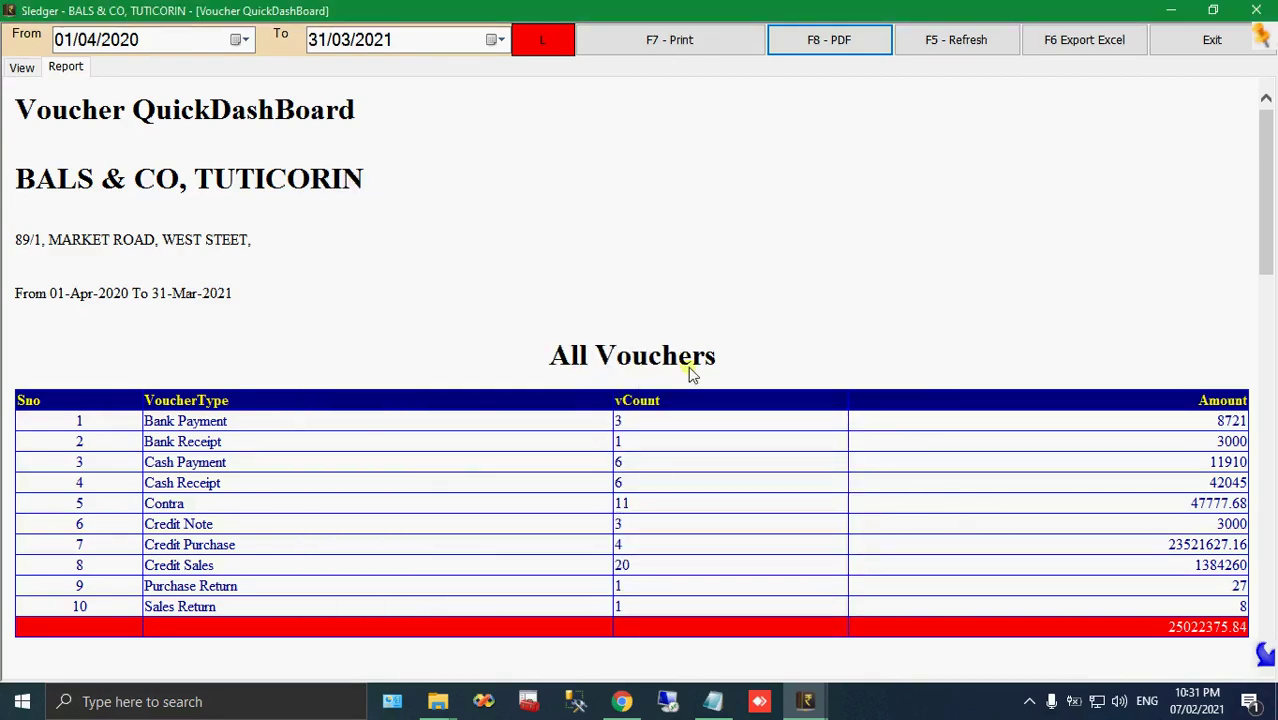
From the desktop's Sledger Reports folder, open the newest Voucher QuickDashBoard PDF in Chrome
{"action": "key", "text": "alt+Tab"}
{"action": "key", "text": "super+d"}
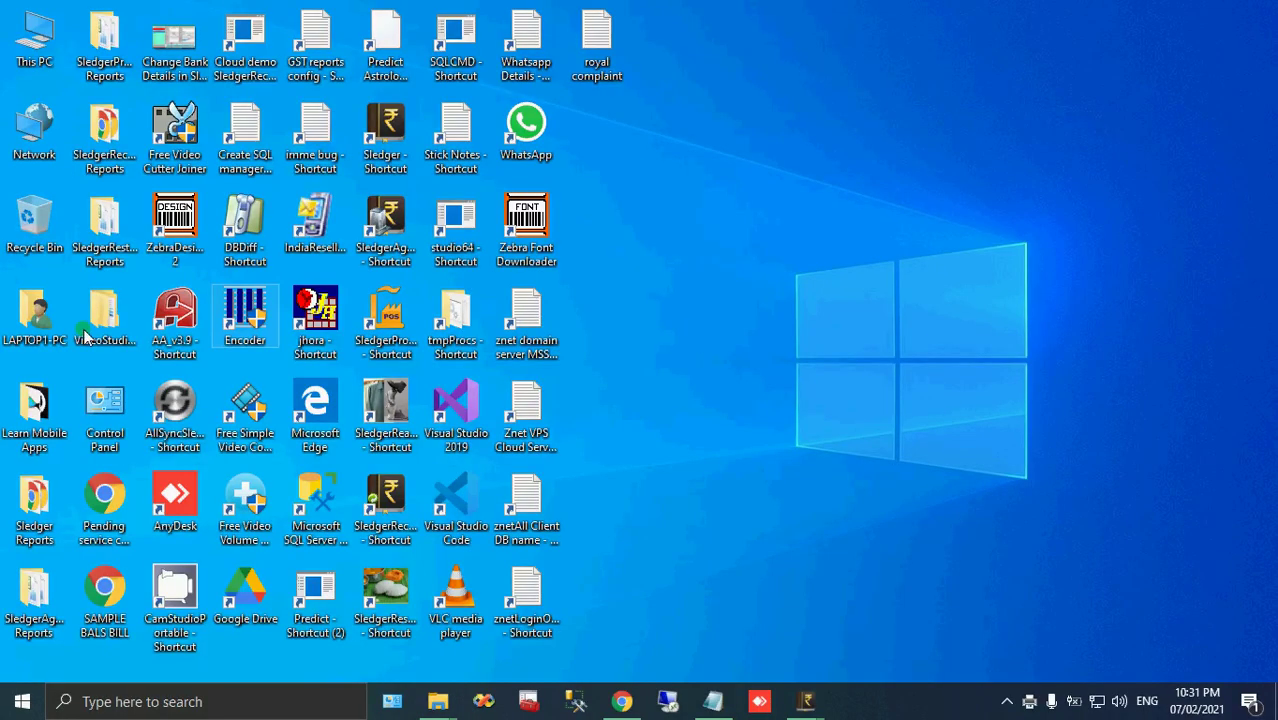
{"action": "double_click", "coordinate": [45, 495]}
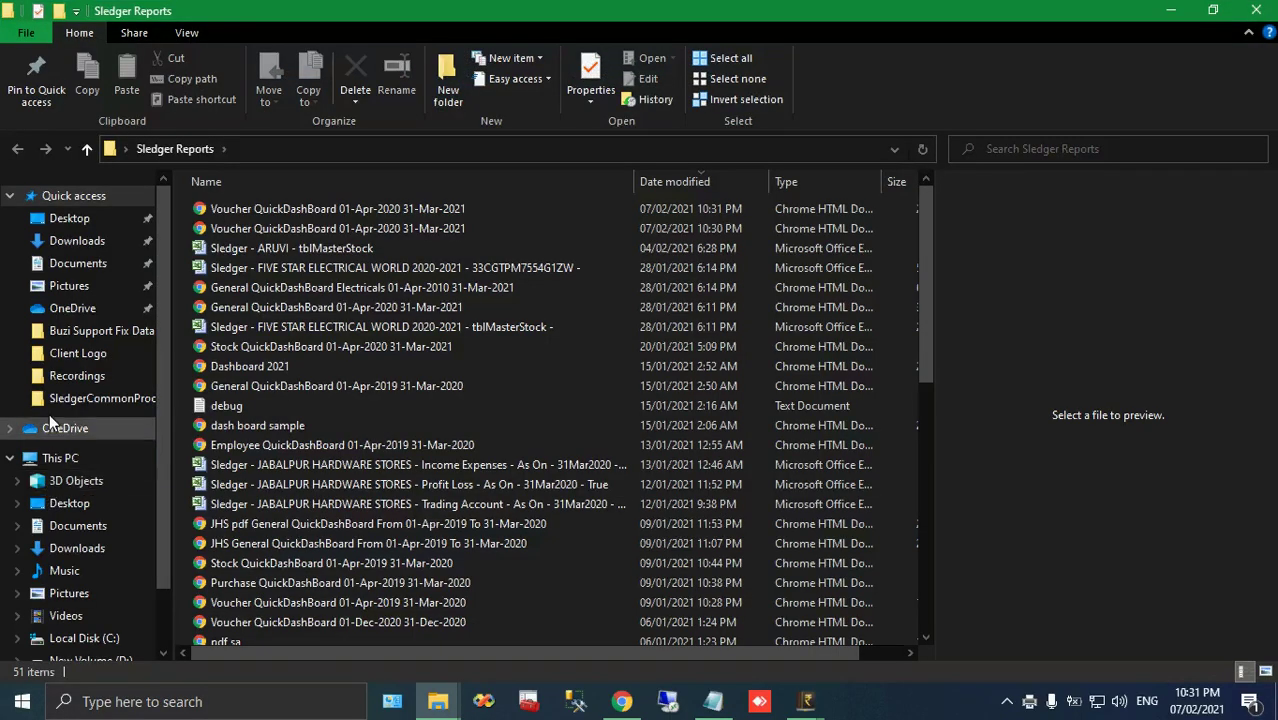
{"action": "left_click", "coordinate": [459, 209]}
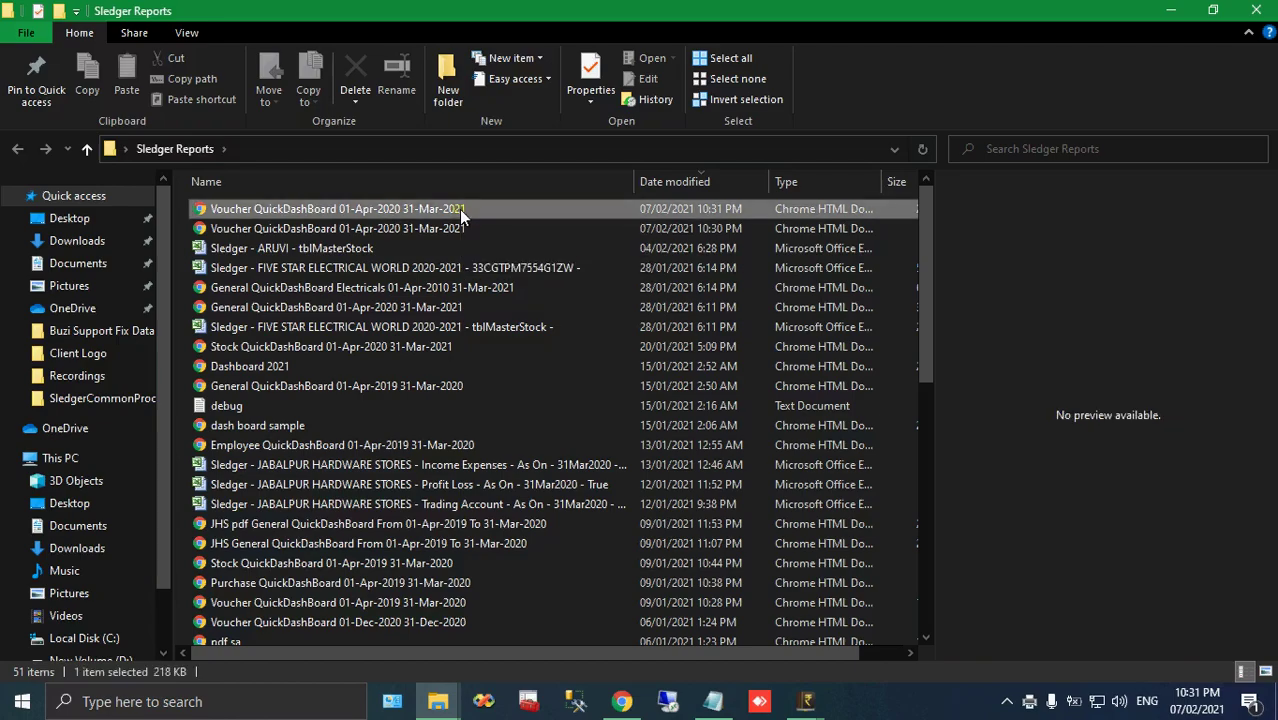
{"action": "key", "text": "Return"}
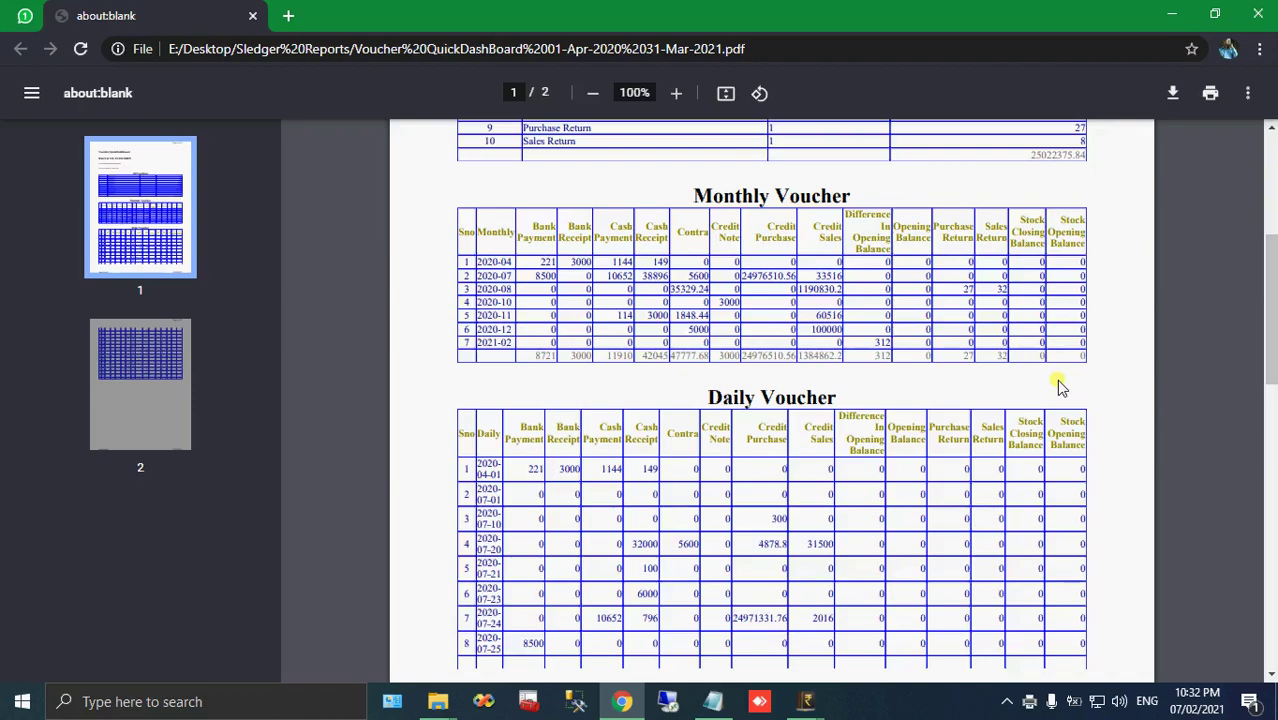
{"action": "scroll", "coordinate": [1060, 386], "scroll_direction": "down", "scroll_amount": 12}
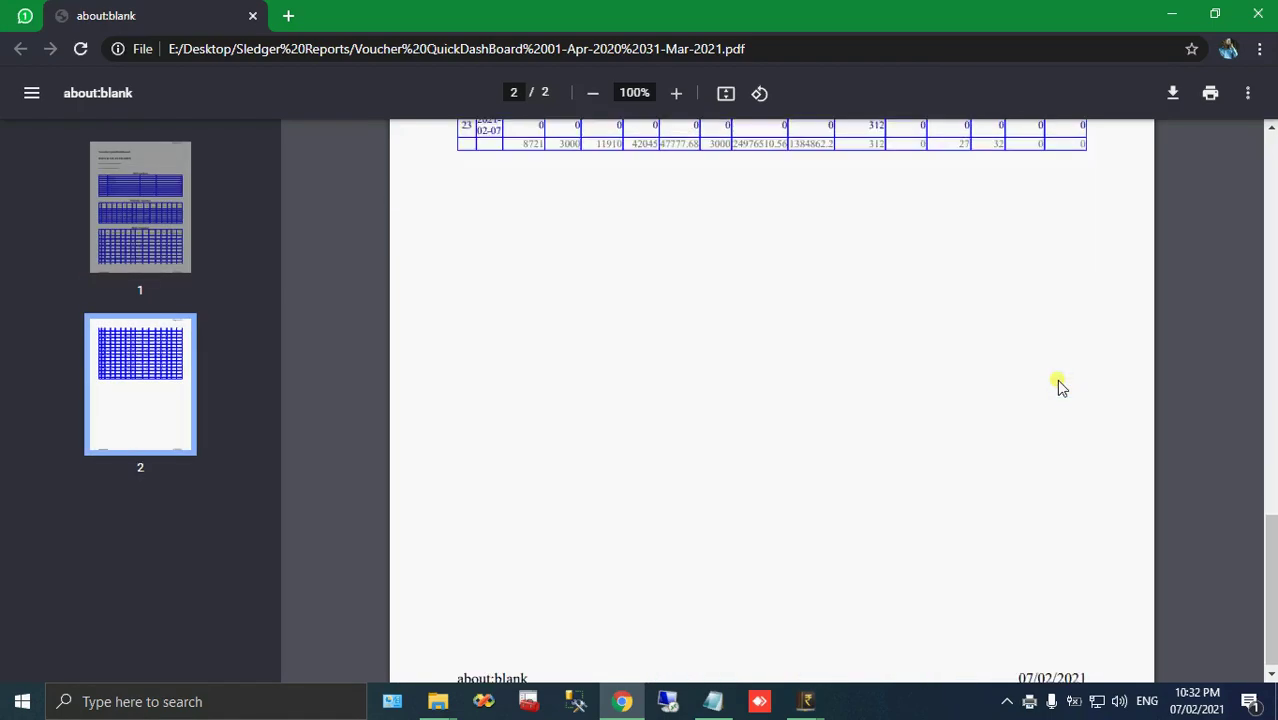
{"action": "scroll", "coordinate": [1060, 386], "scroll_direction": "up", "scroll_amount": 15}
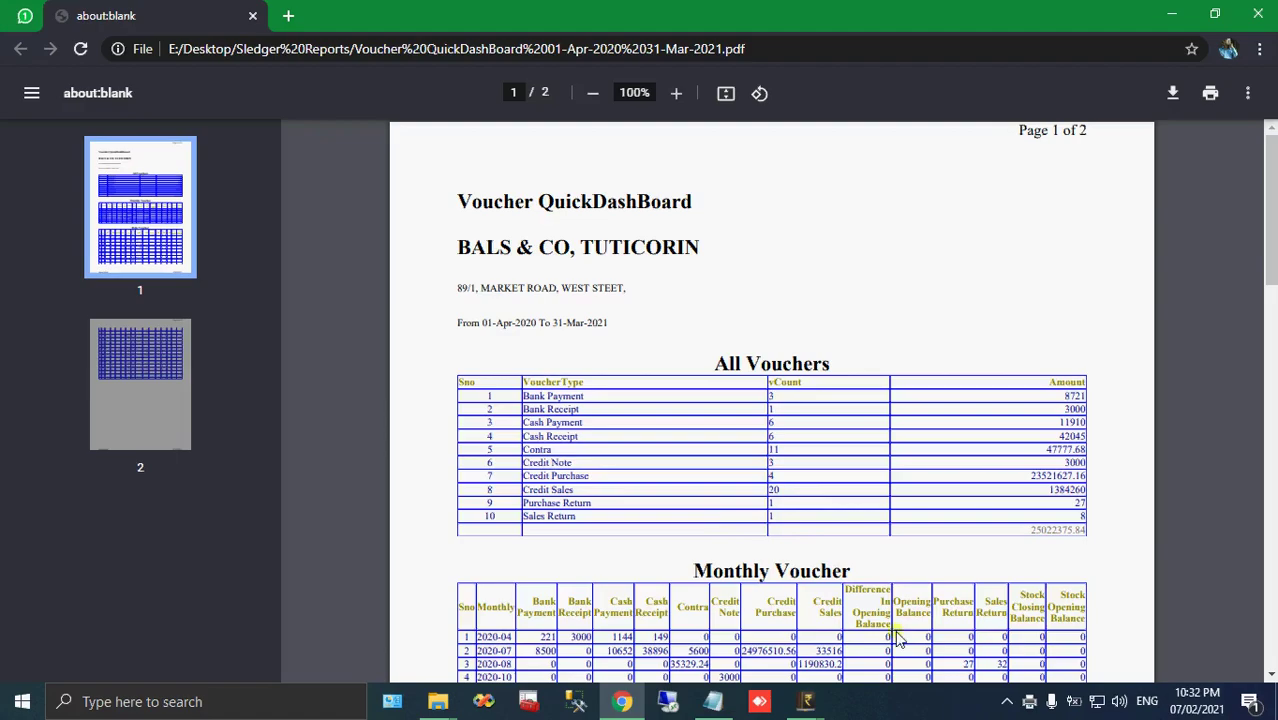
Bring the Manager Daily Tasks checklist forward and highlight item 6, Non-Active Party List
{"action": "left_click", "coordinate": [713, 701]}
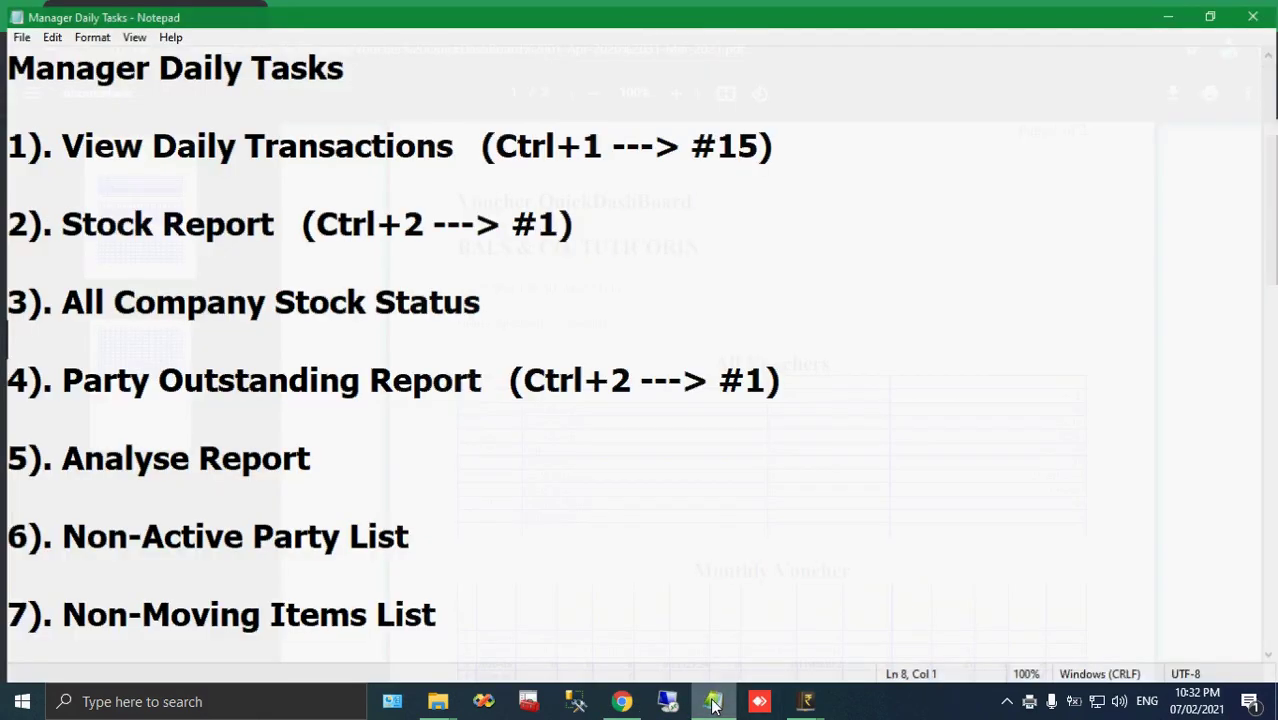
{"action": "triple_click", "coordinate": [410, 535]}
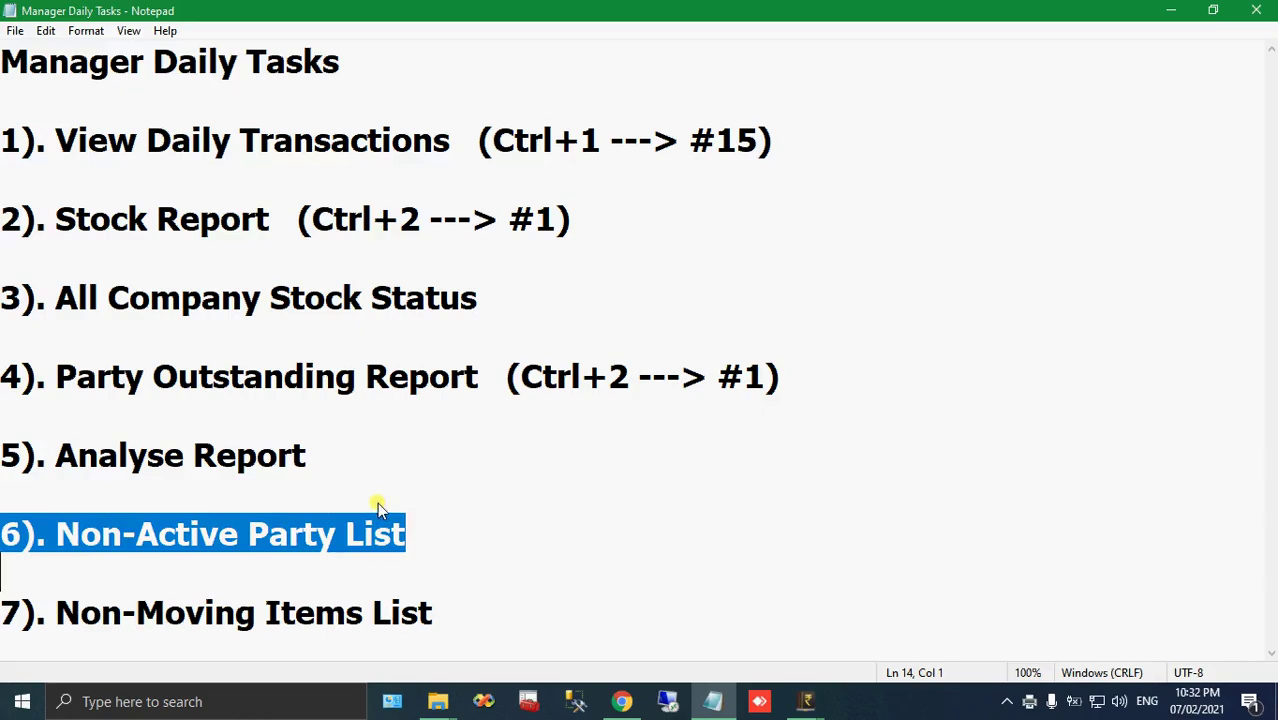
{"action": "left_click", "coordinate": [425, 500]}
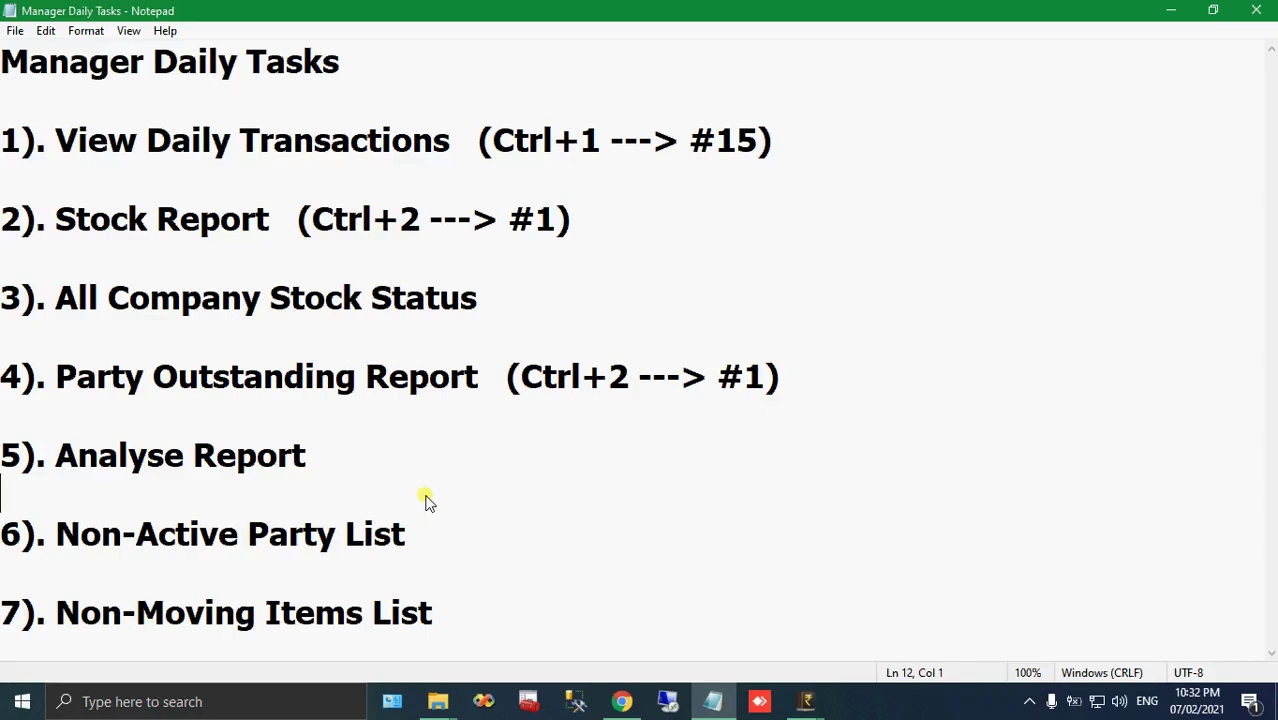
{"action": "left_click_drag", "start_coordinate": [423, 500], "coordinate": [477, 568]}
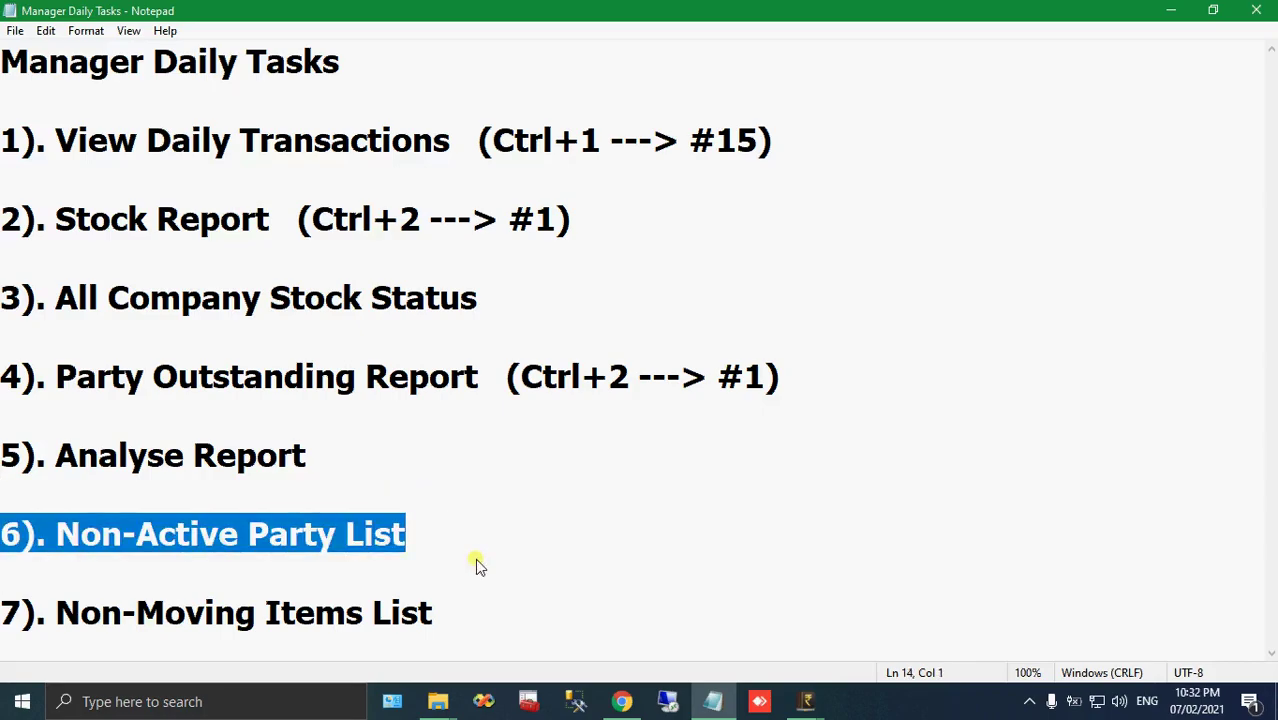
Back in Sledger, choose Summary > Non Active Party > 3 Non Active Customer List
{"action": "left_click", "coordinate": [805, 701]}
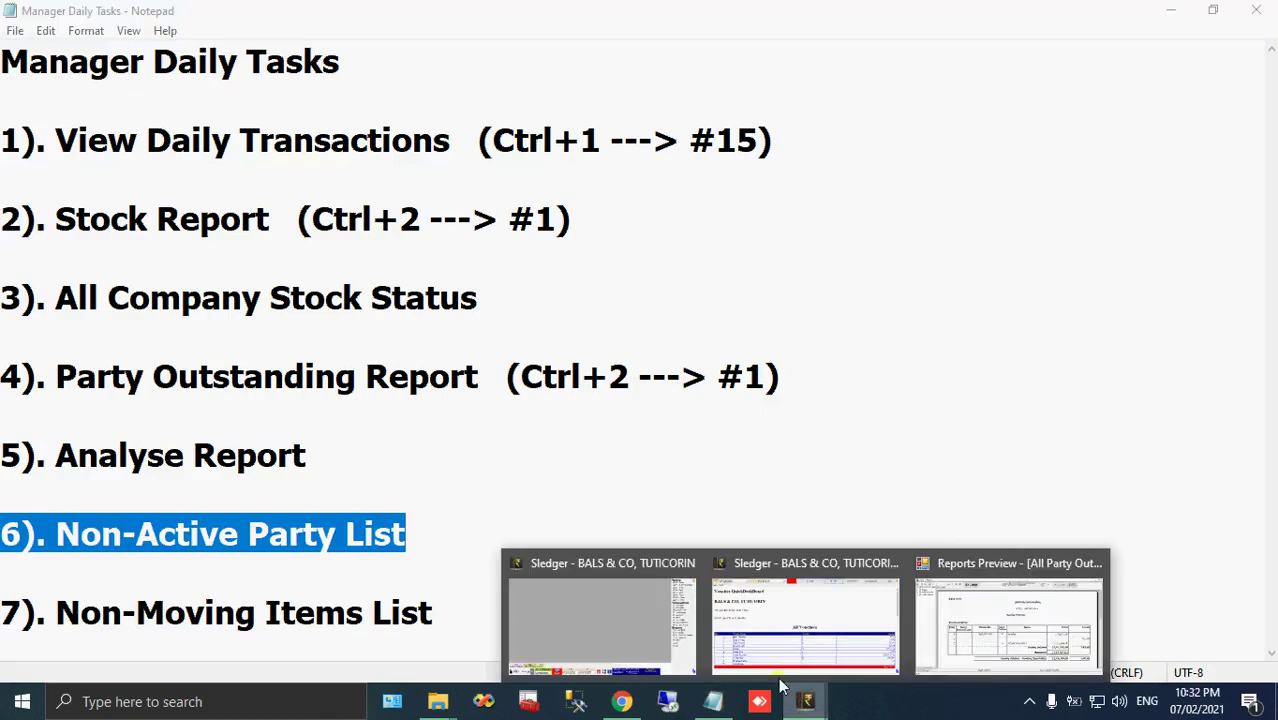
{"action": "left_click", "coordinate": [620, 619]}
{"action": "left_click", "coordinate": [1200, 427]}
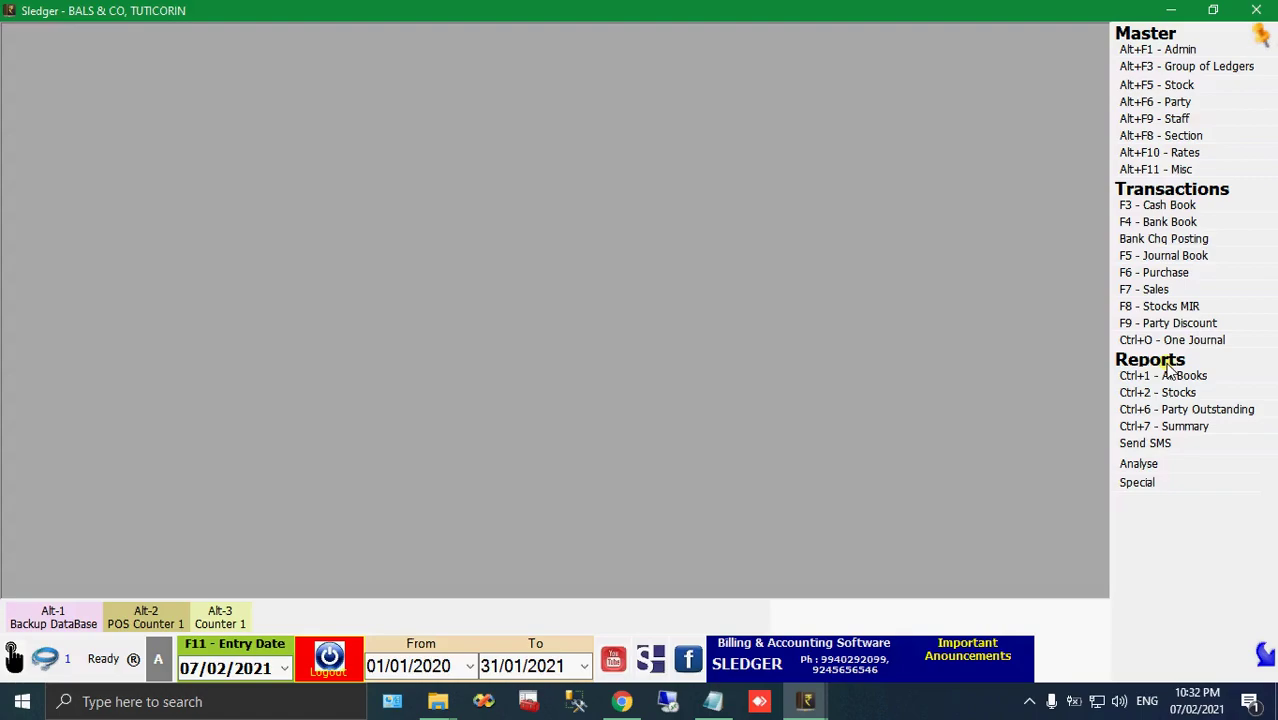
{"action": "left_click", "coordinate": [1180, 428]}
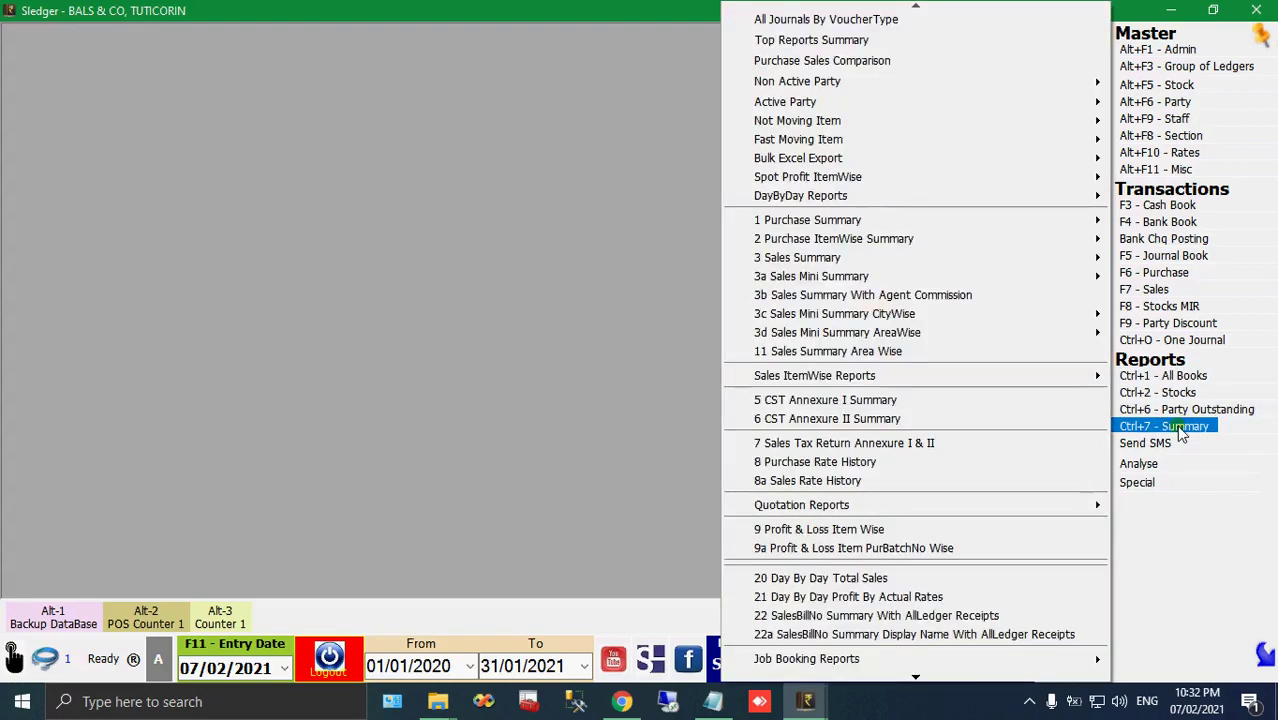
{"action": "mouse_move", "coordinate": [838, 88]}
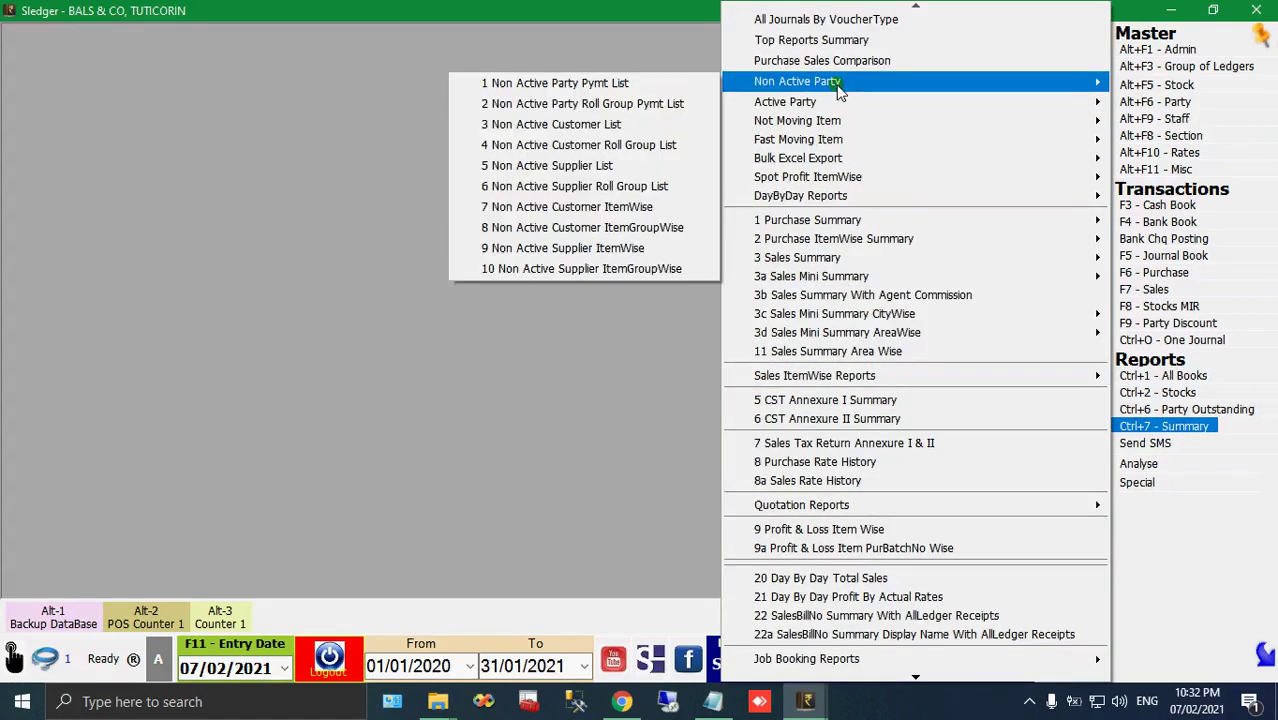
{"action": "key", "text": "Escape"}
{"action": "key", "text": "super"}
{"action": "left_click", "coordinate": [1183, 437]}
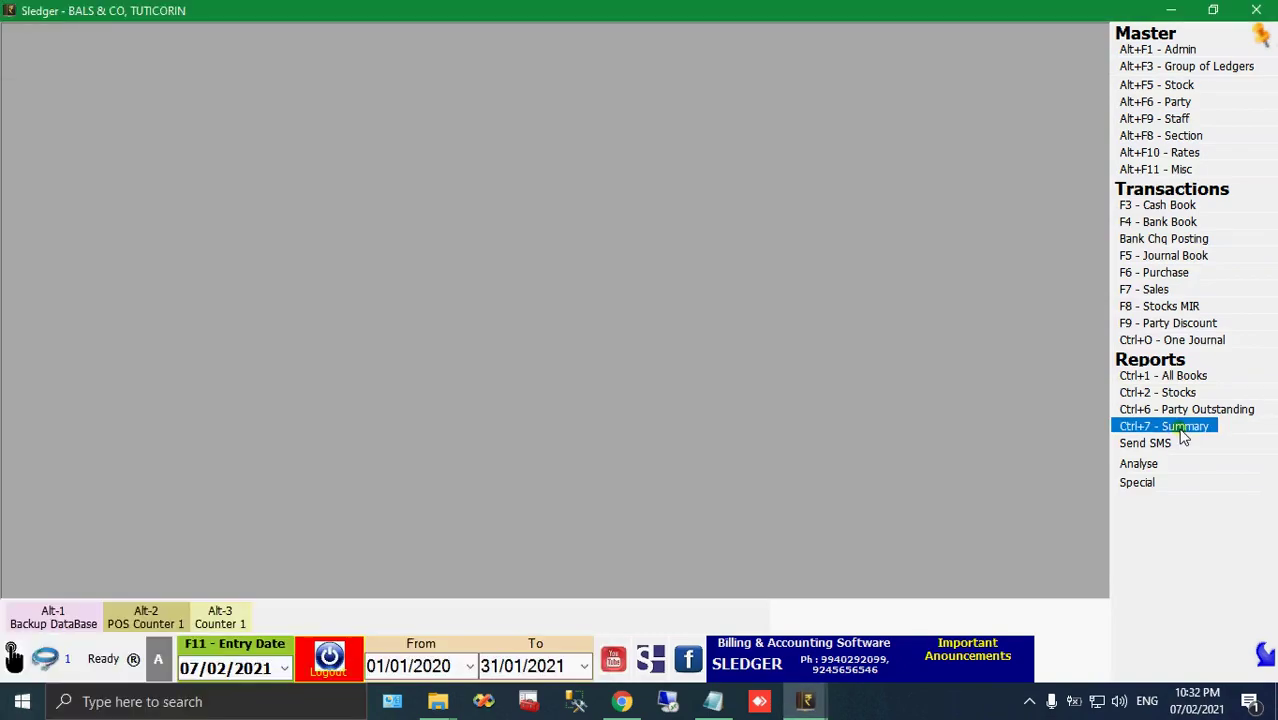
{"action": "left_click", "coordinate": [1183, 437]}
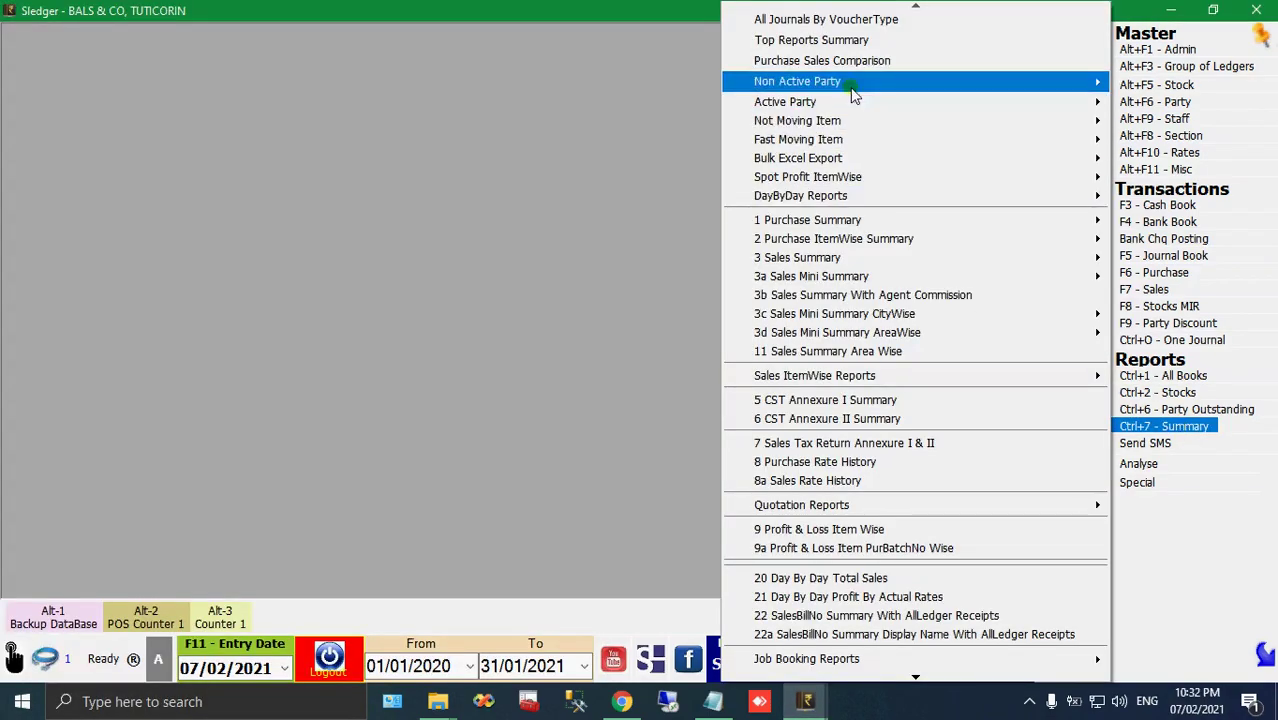
{"action": "mouse_move", "coordinate": [853, 92]}
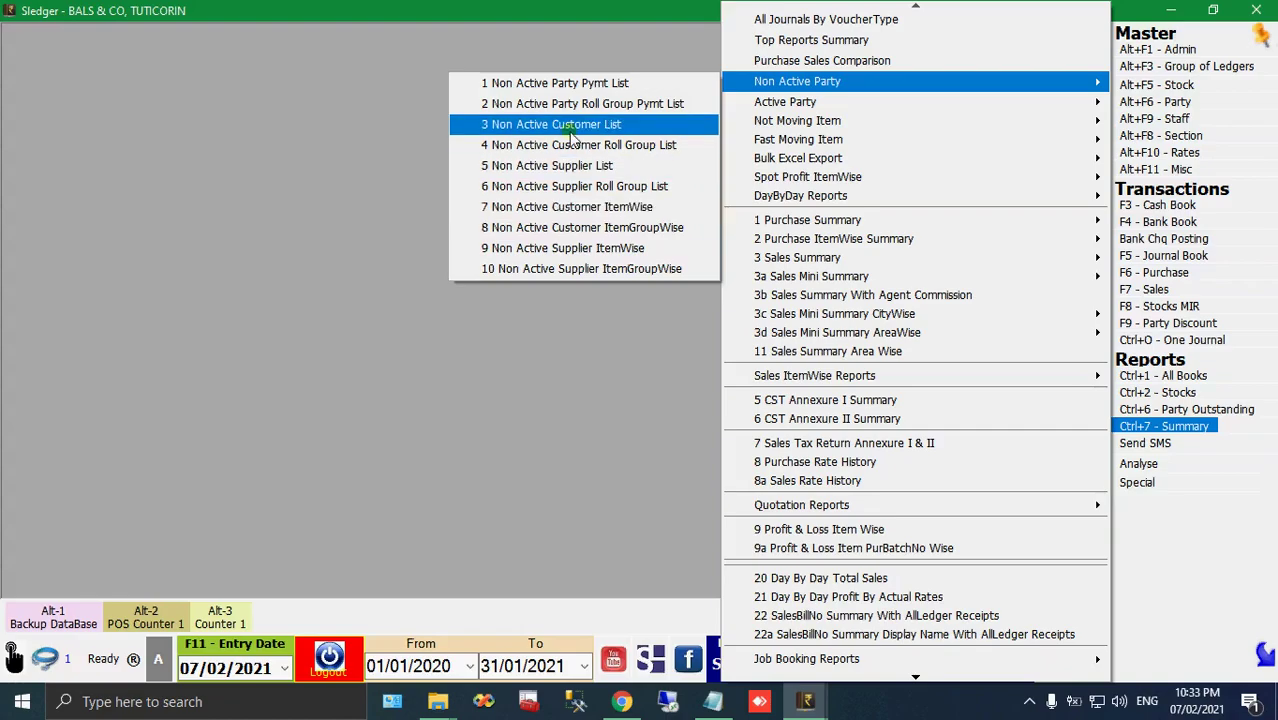
{"action": "left_click", "coordinate": [625, 128]}
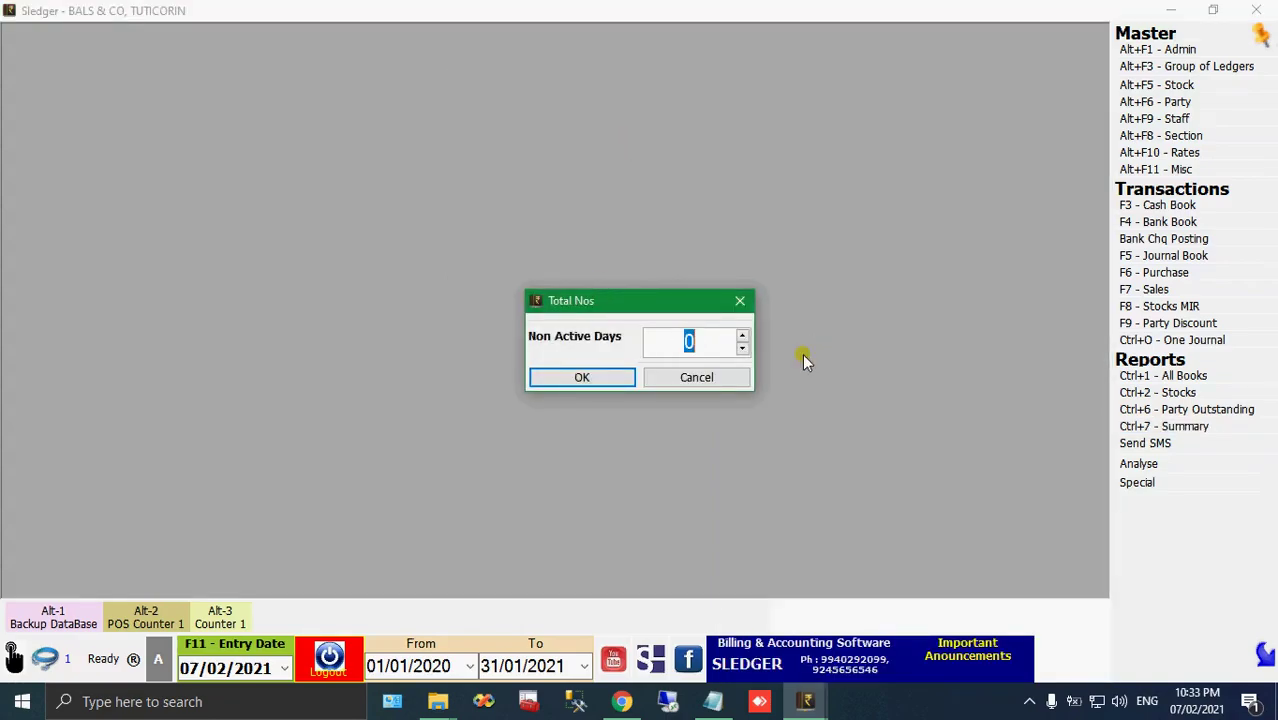
Enter 10 non-active days to generate the NonActive Customer Followup report
{"action": "type", "text": "10"}
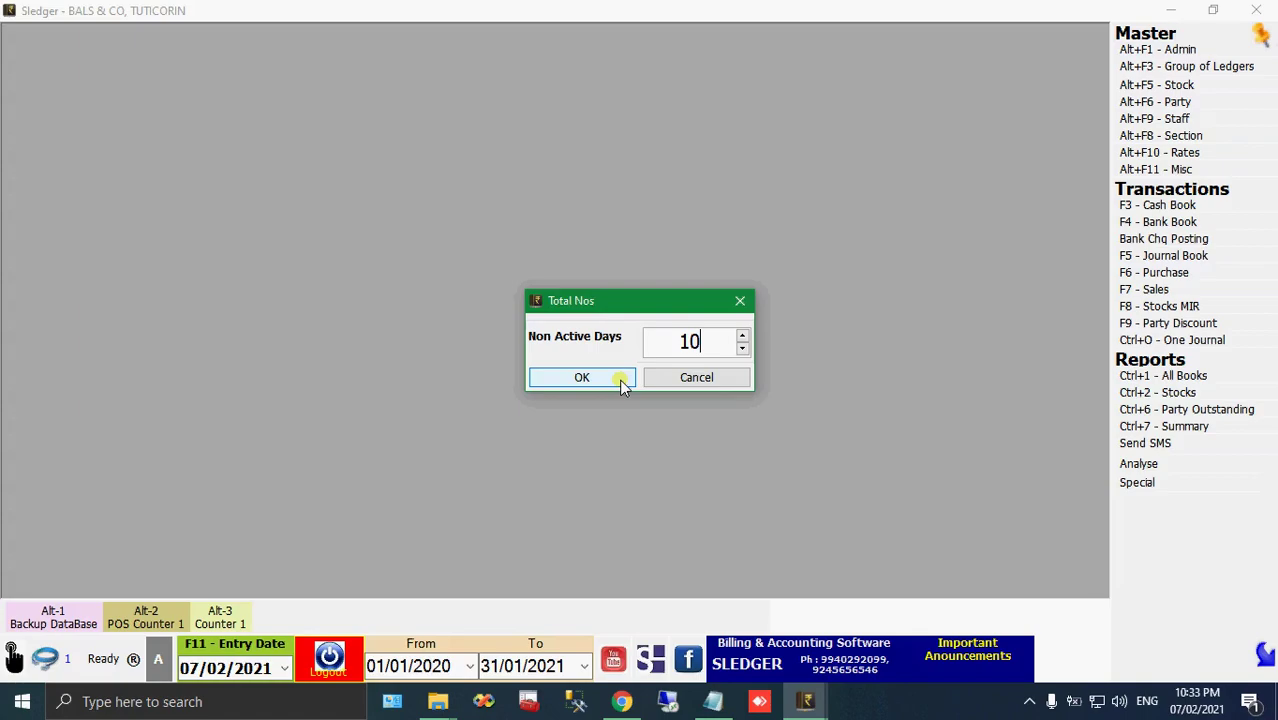
{"action": "left_click", "coordinate": [620, 380]}
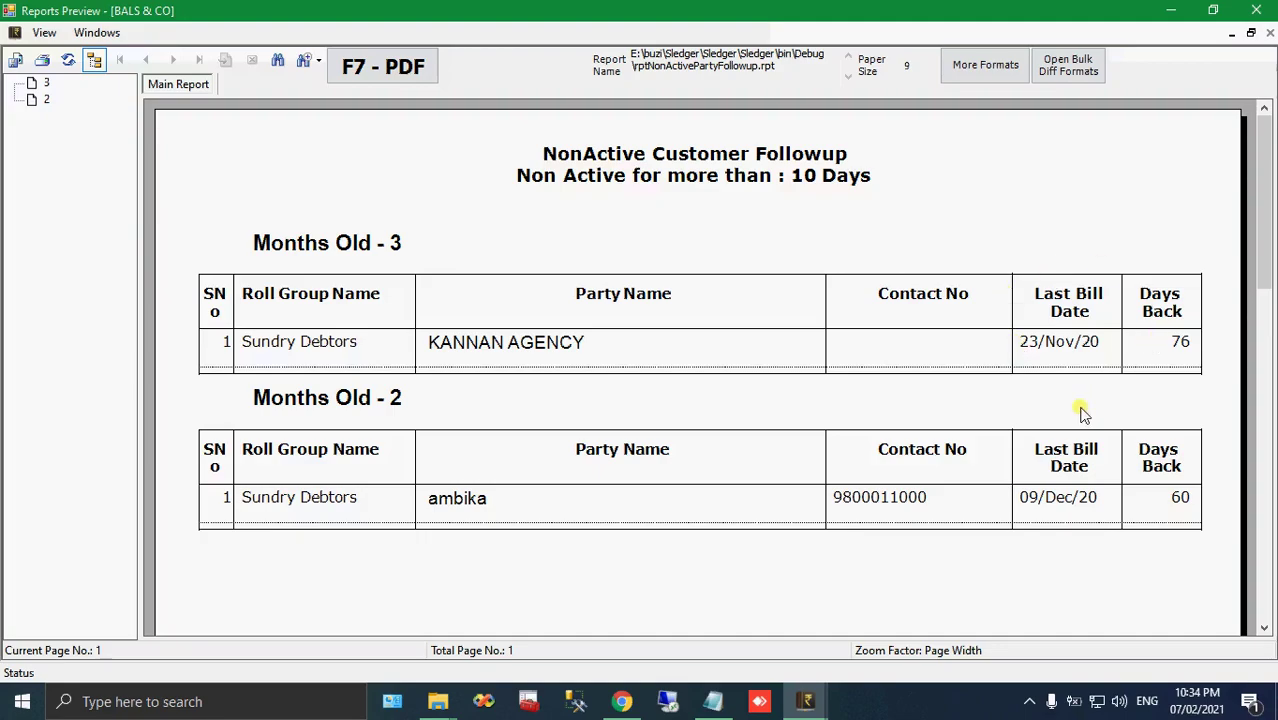
Minimize the report preview, check the checklist, and return to the Sledger main window
{"action": "left_click", "coordinate": [1171, 10]}
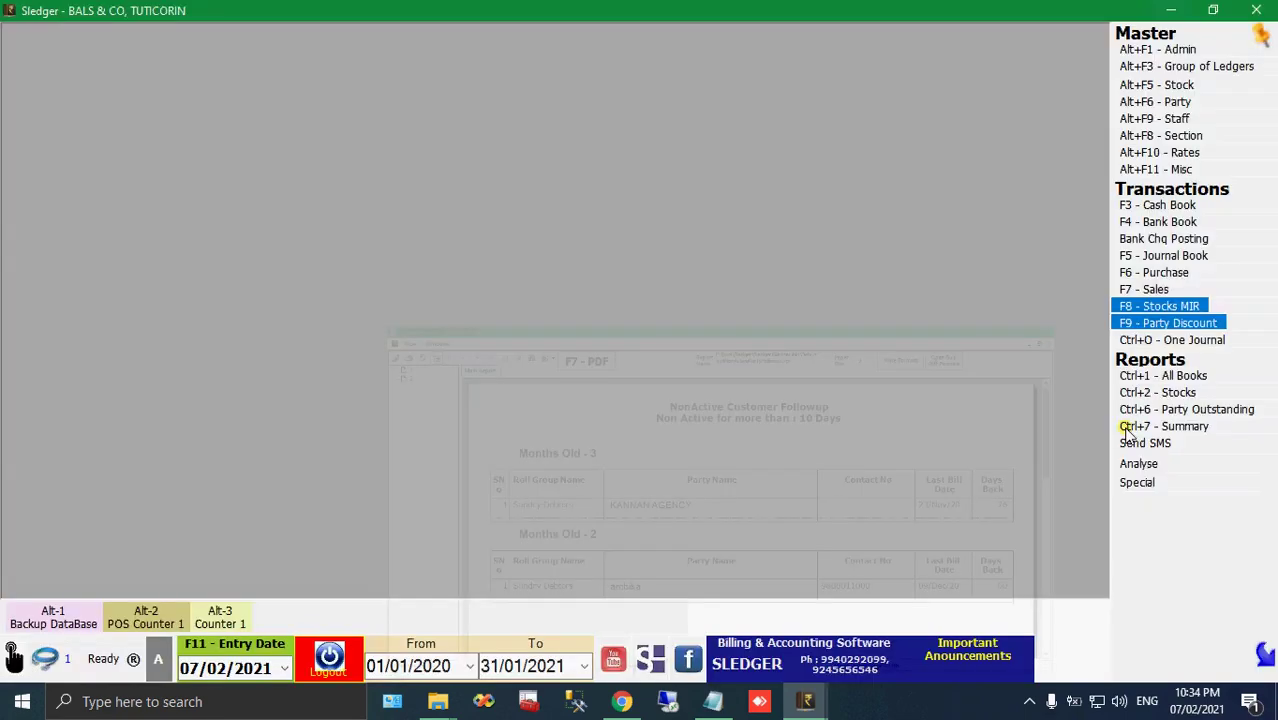
{"action": "left_click", "coordinate": [713, 701]}
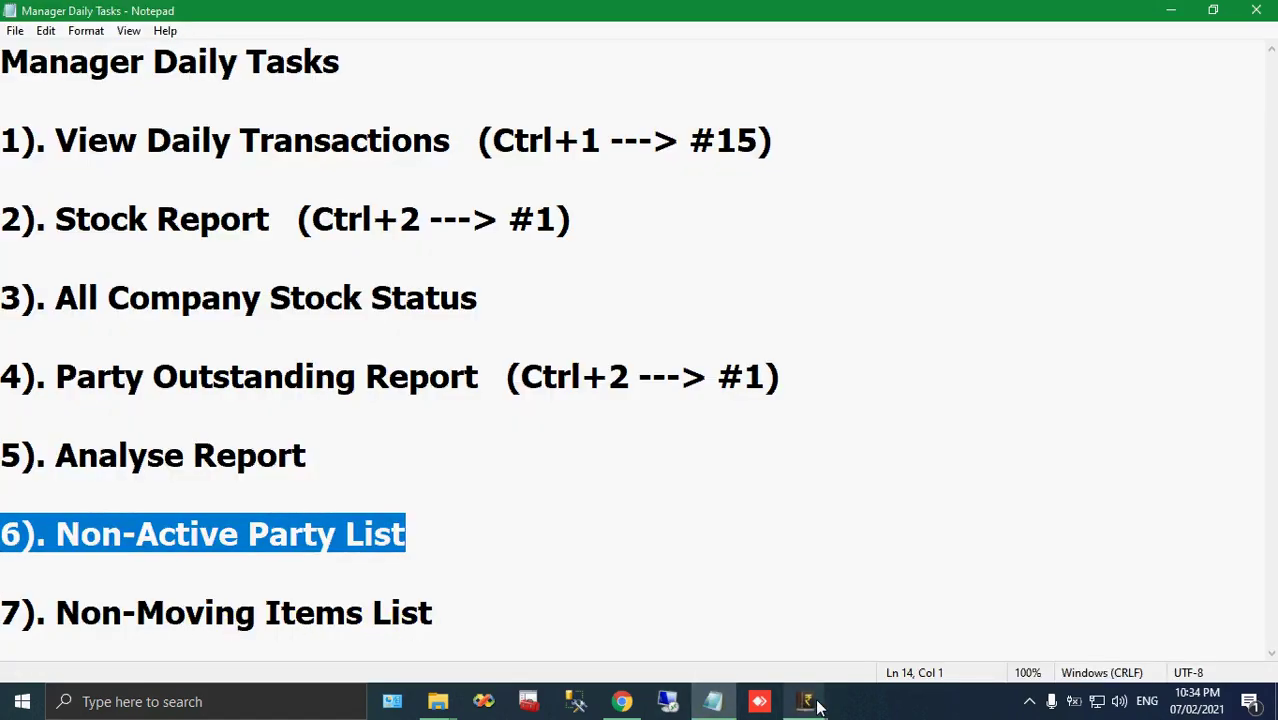
{"action": "mouse_move", "coordinate": [817, 706]}
{"action": "left_click", "coordinate": [500, 625]}
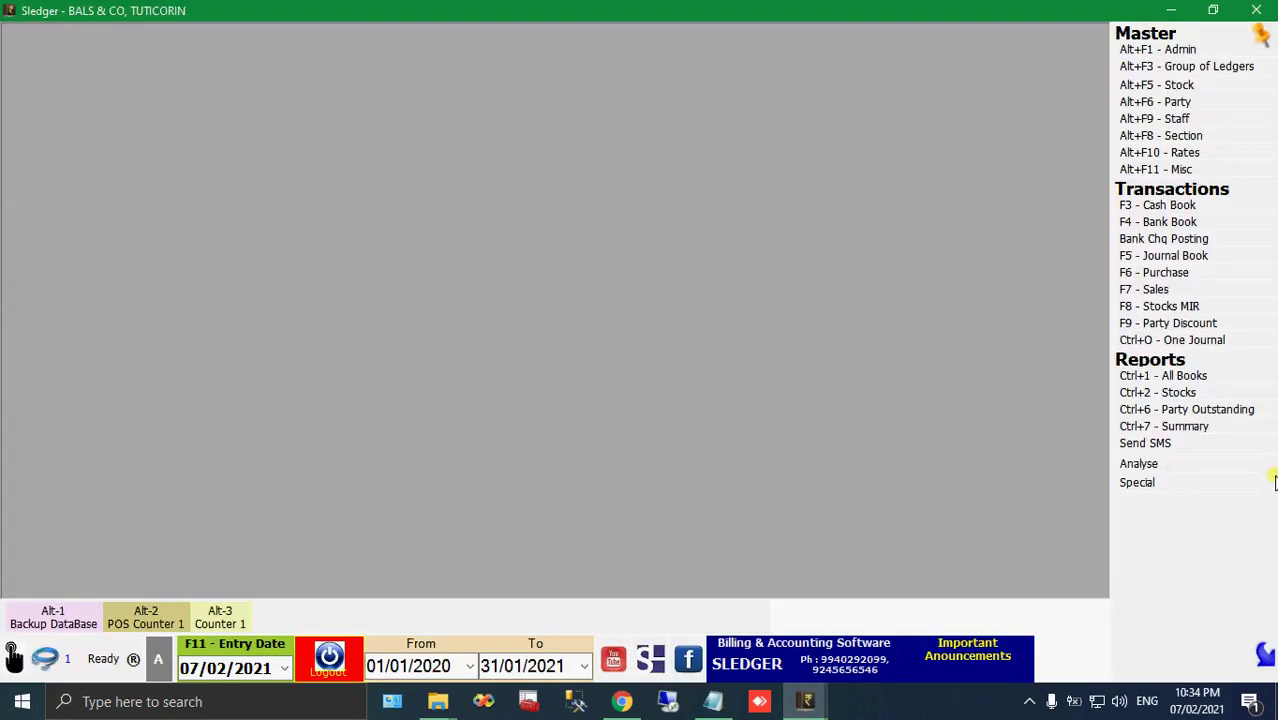
Choose Summary > Not Moving Item > 1 Not Moving Item Wise
{"action": "left_click", "coordinate": [1186, 394]}
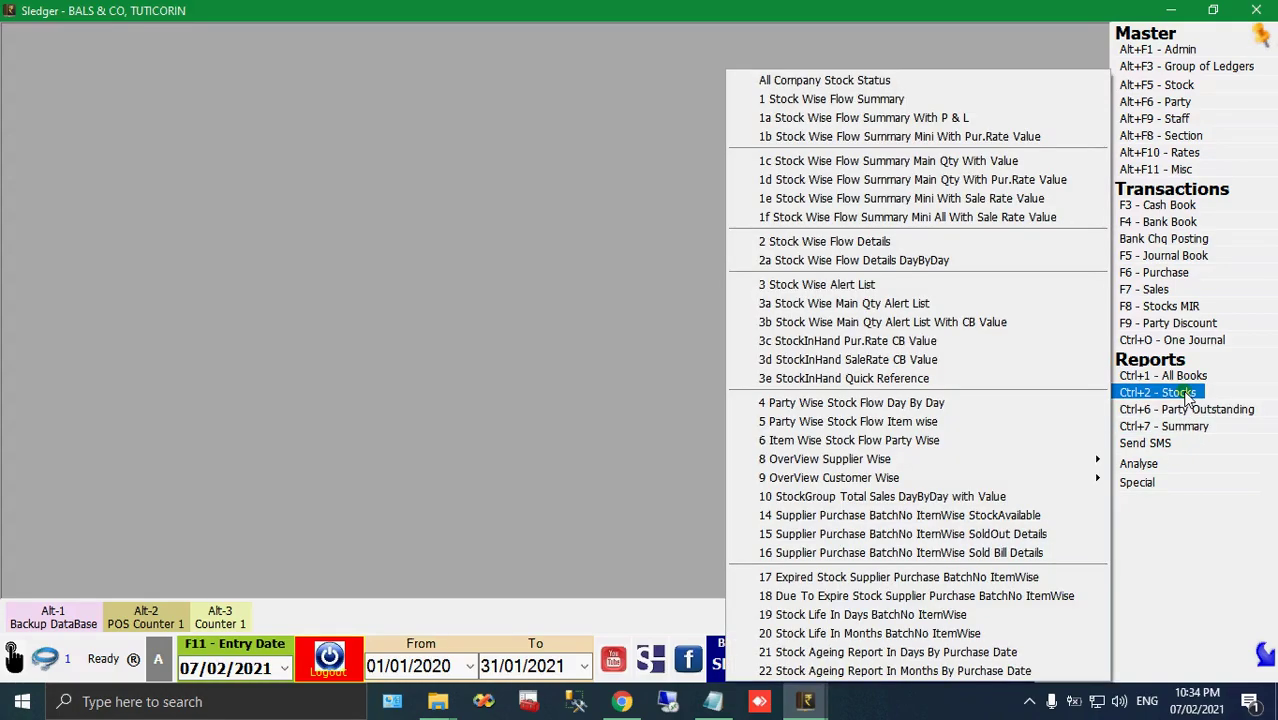
{"action": "left_click", "coordinate": [1192, 430]}
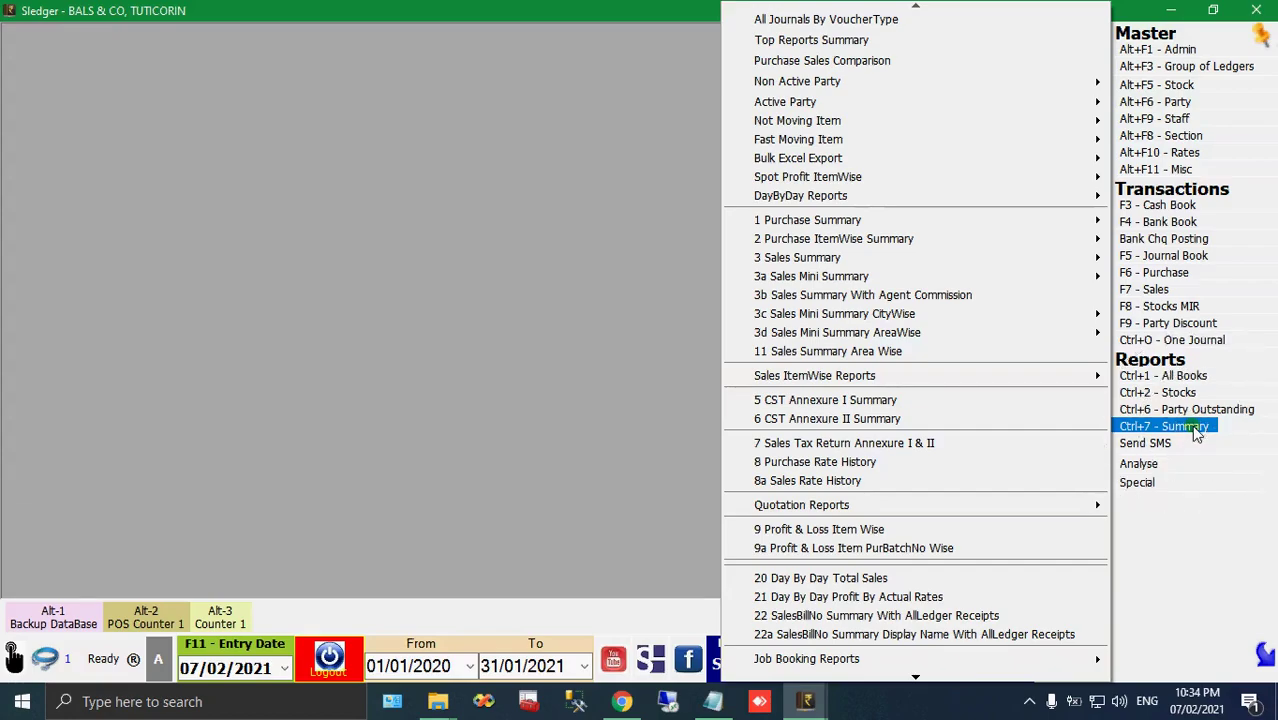
{"action": "mouse_move", "coordinate": [860, 93]}
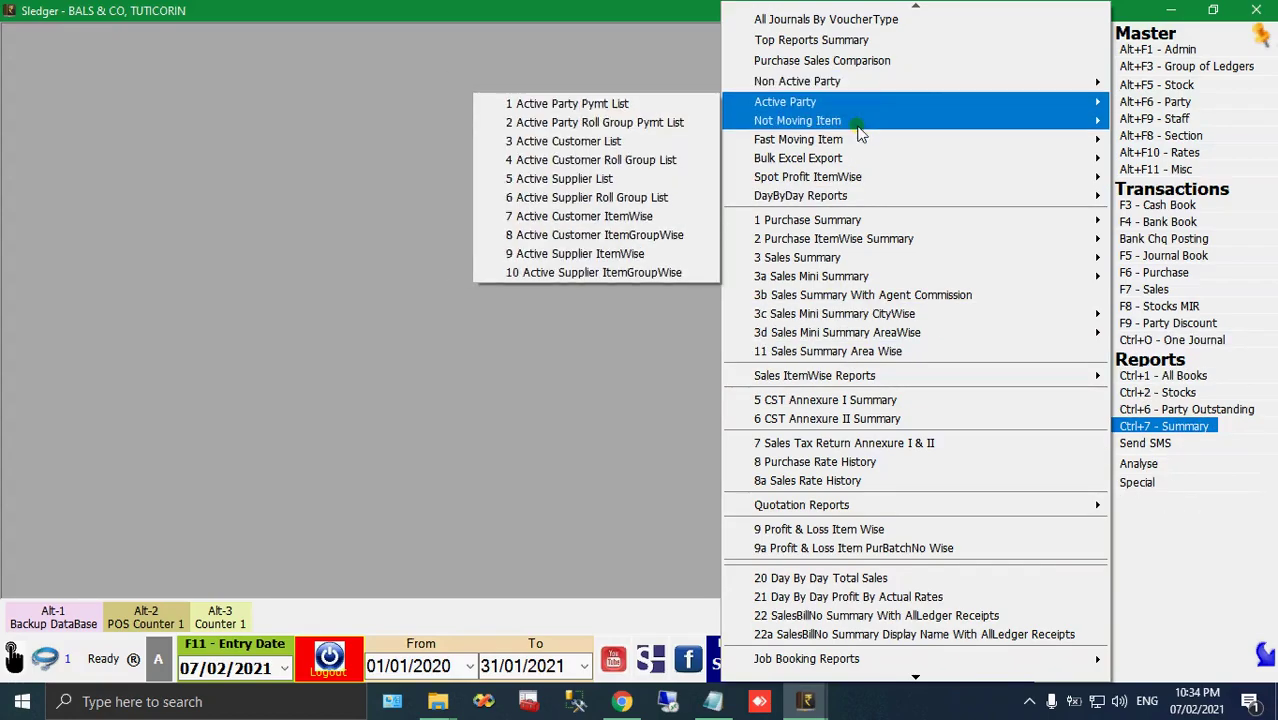
{"action": "mouse_move", "coordinate": [865, 121]}
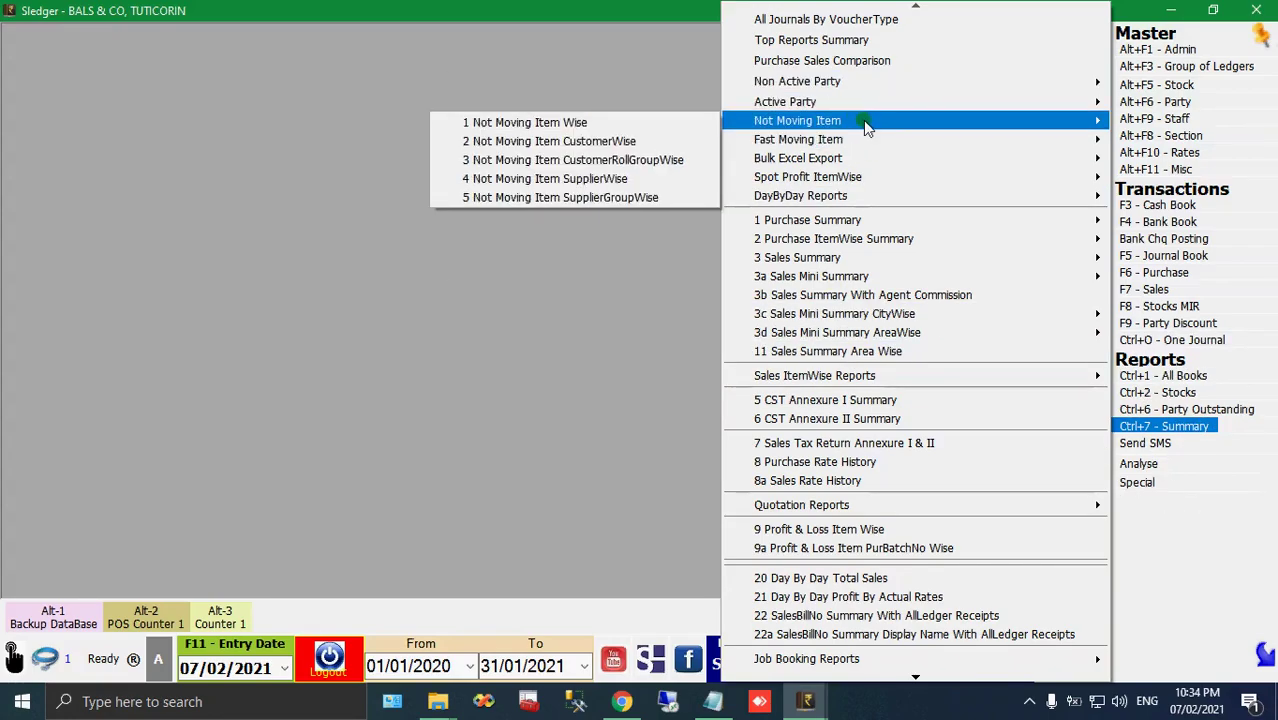
{"action": "left_click", "coordinate": [622, 125]}
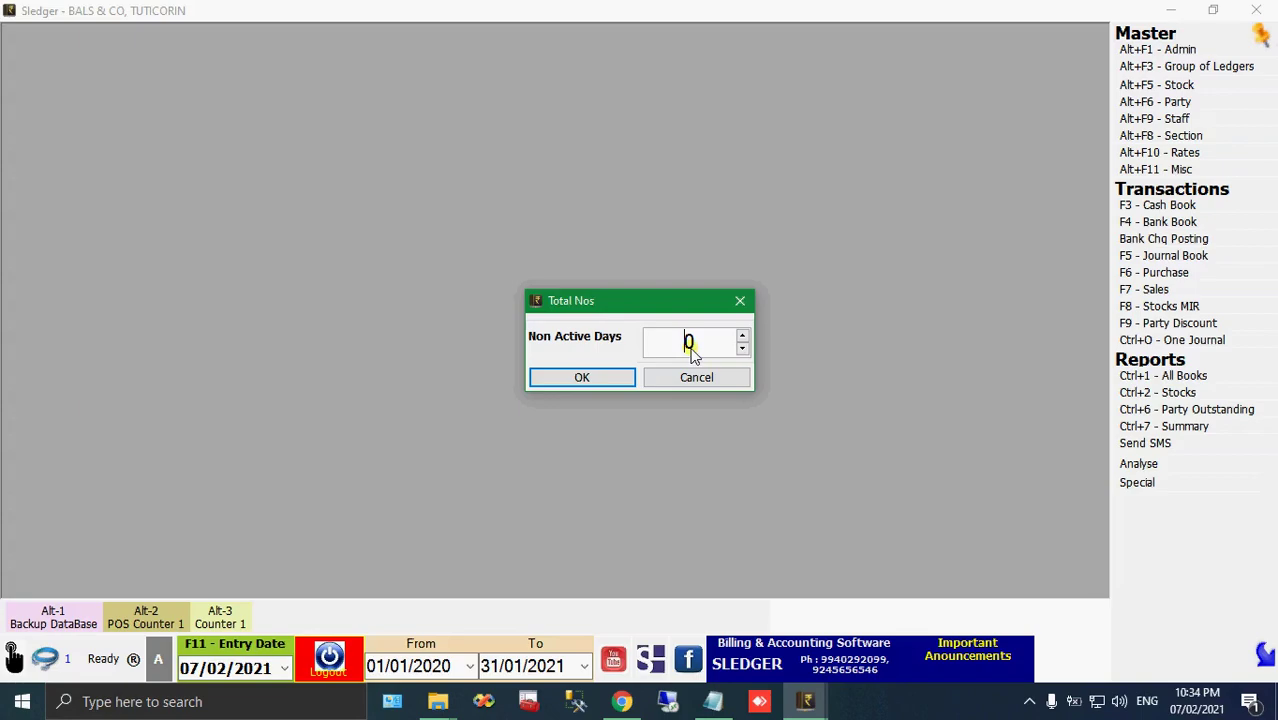
Enter 10 non-active days and review the Not Moving Item Wise Followup from top to bottom
{"action": "type", "text": "1"}
{"action": "left_click", "coordinate": [600, 377]}
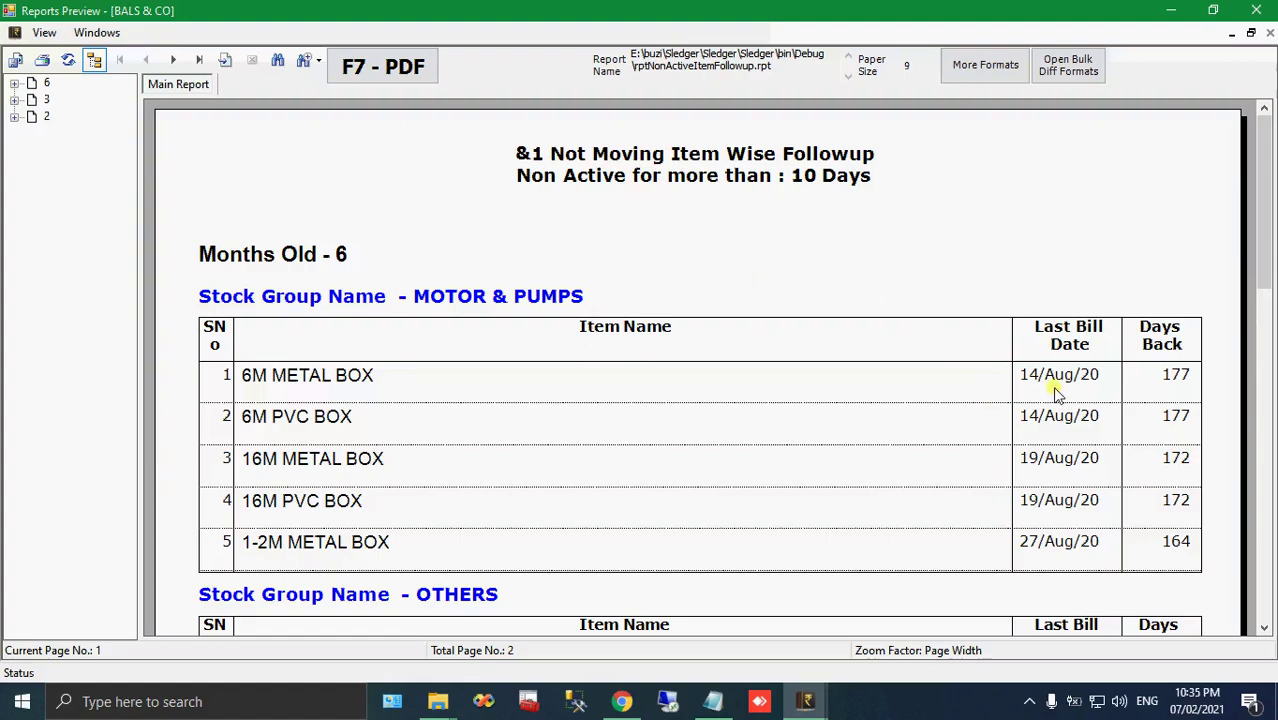
{"action": "left_click_drag", "start_coordinate": [1268, 270], "coordinate": [1268, 445]}
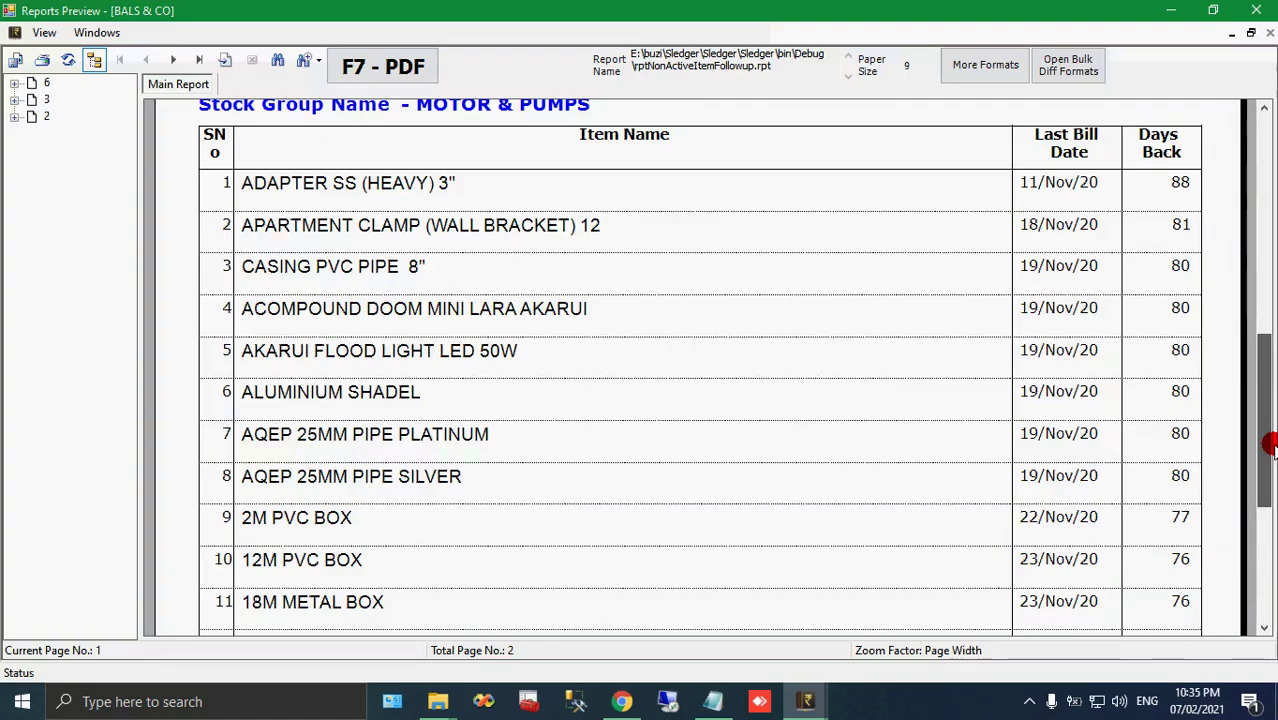
{"action": "left_click_drag", "start_coordinate": [1270, 445], "coordinate": [1274, 358]}
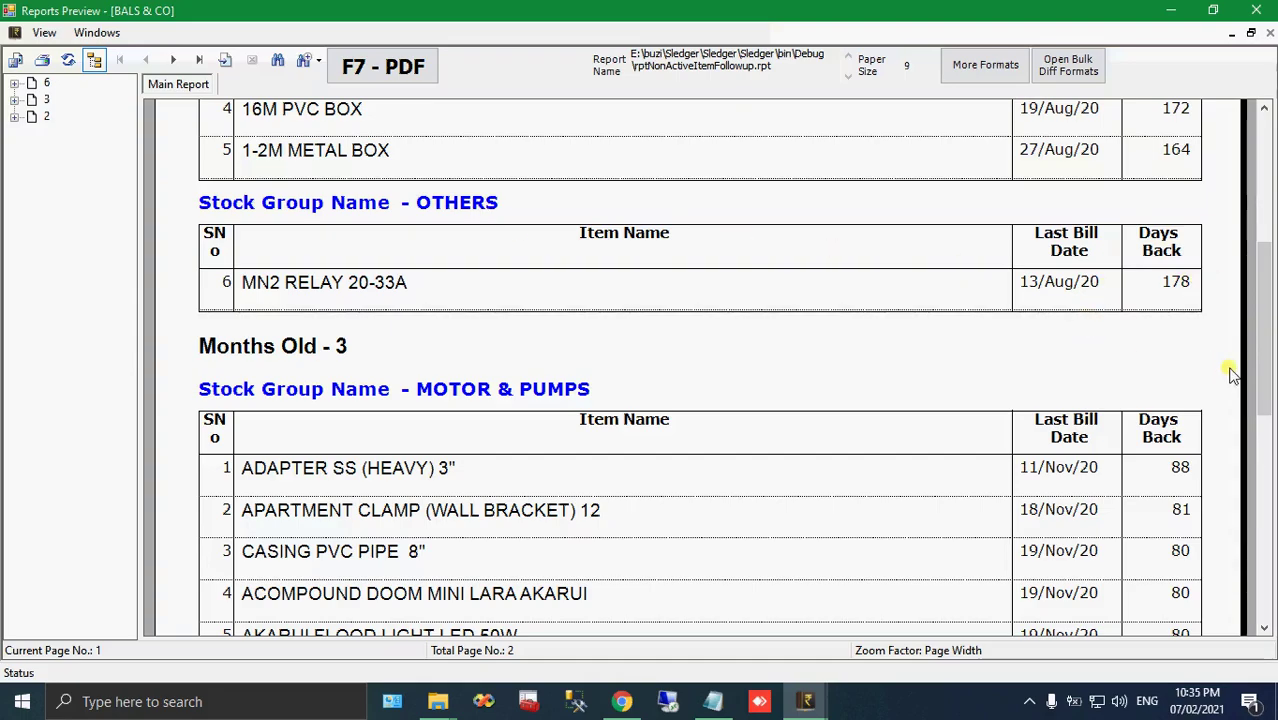
{"action": "left_click_drag", "start_coordinate": [1264, 330], "coordinate": [1264, 125]}
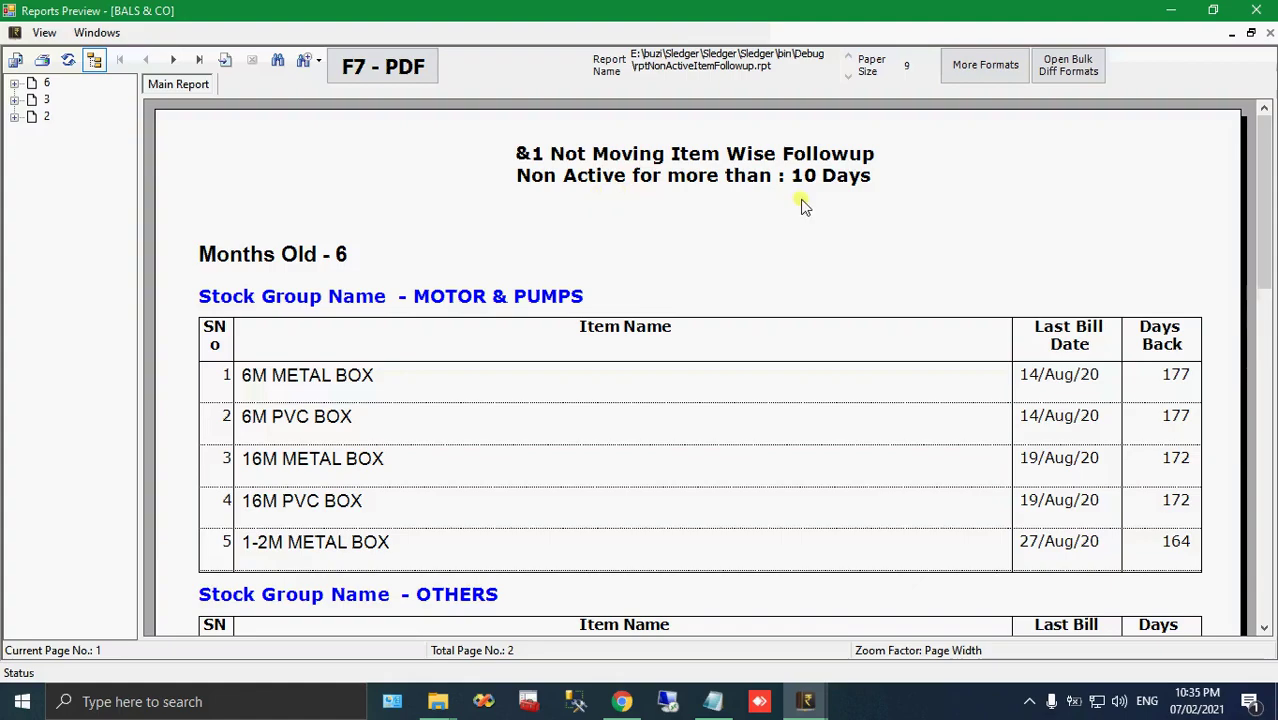
{"action": "left_click", "coordinate": [713, 701]}
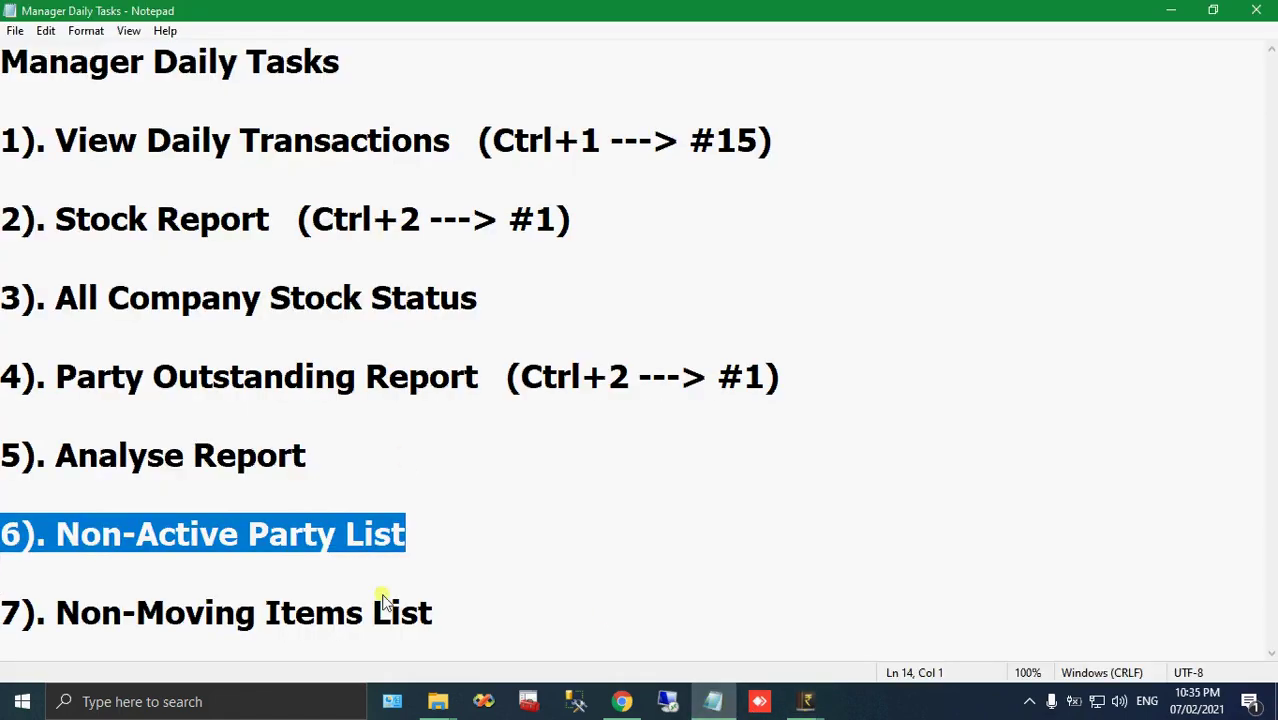
{"action": "left_click", "coordinate": [398, 600]}
{"action": "triple_click", "coordinate": [483, 622]}
{"action": "left_click", "coordinate": [488, 419]}
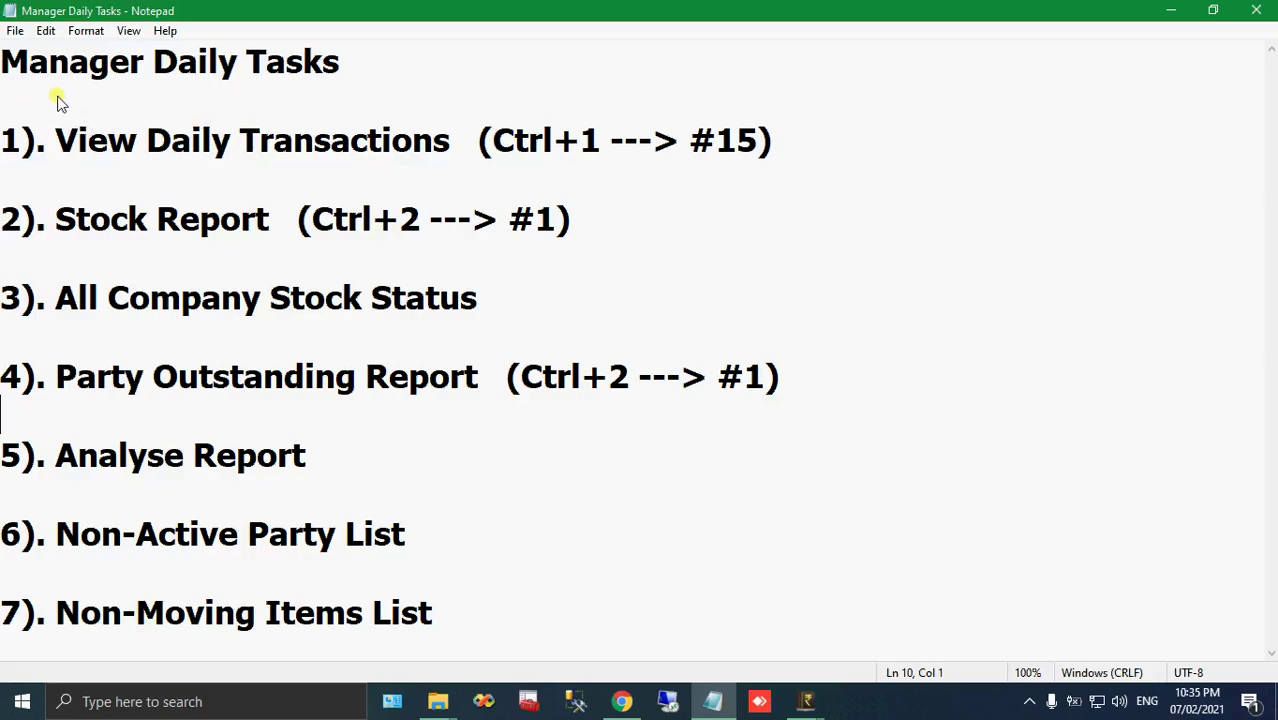
{"action": "triple_click", "coordinate": [5, 60]}
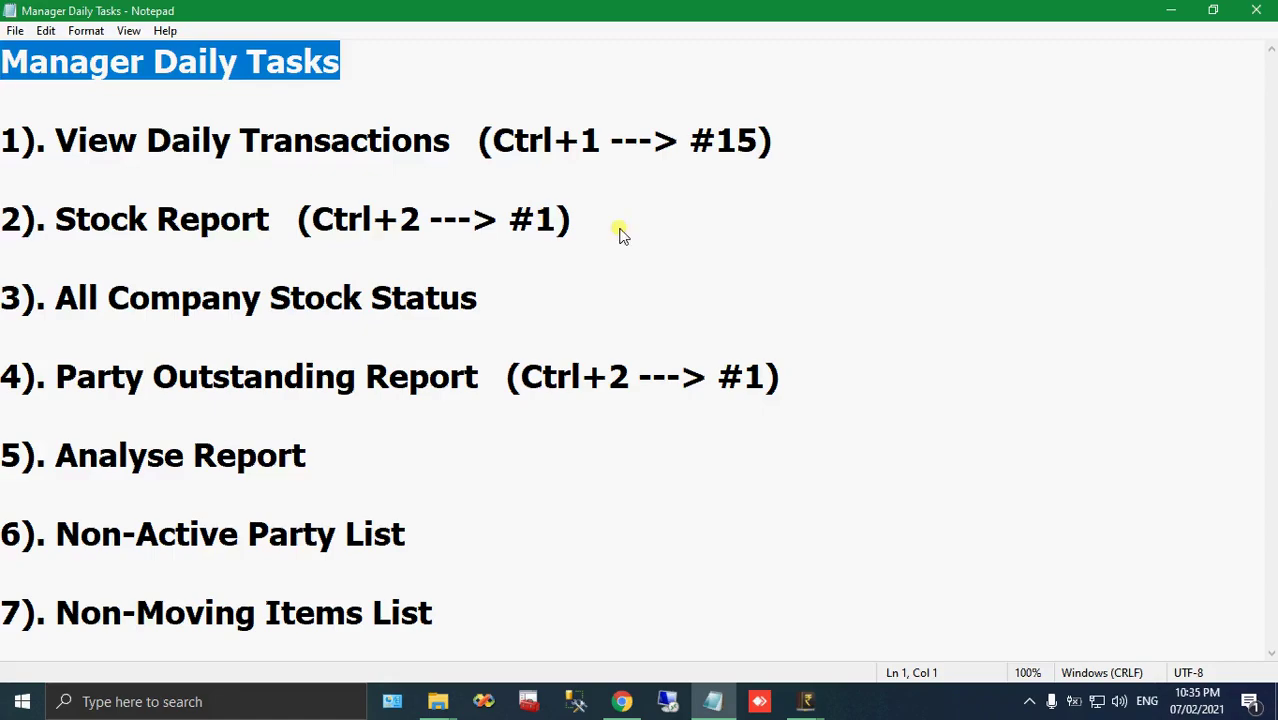
{"action": "left_click", "coordinate": [1030, 705]}
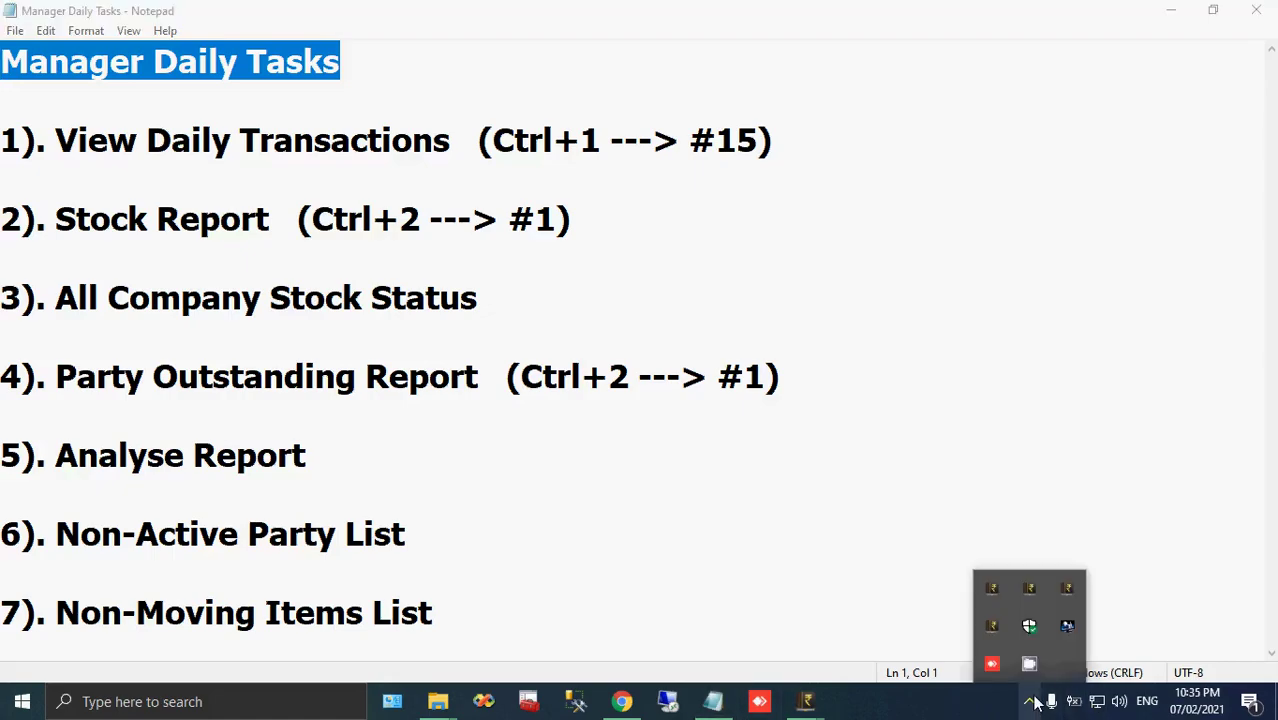